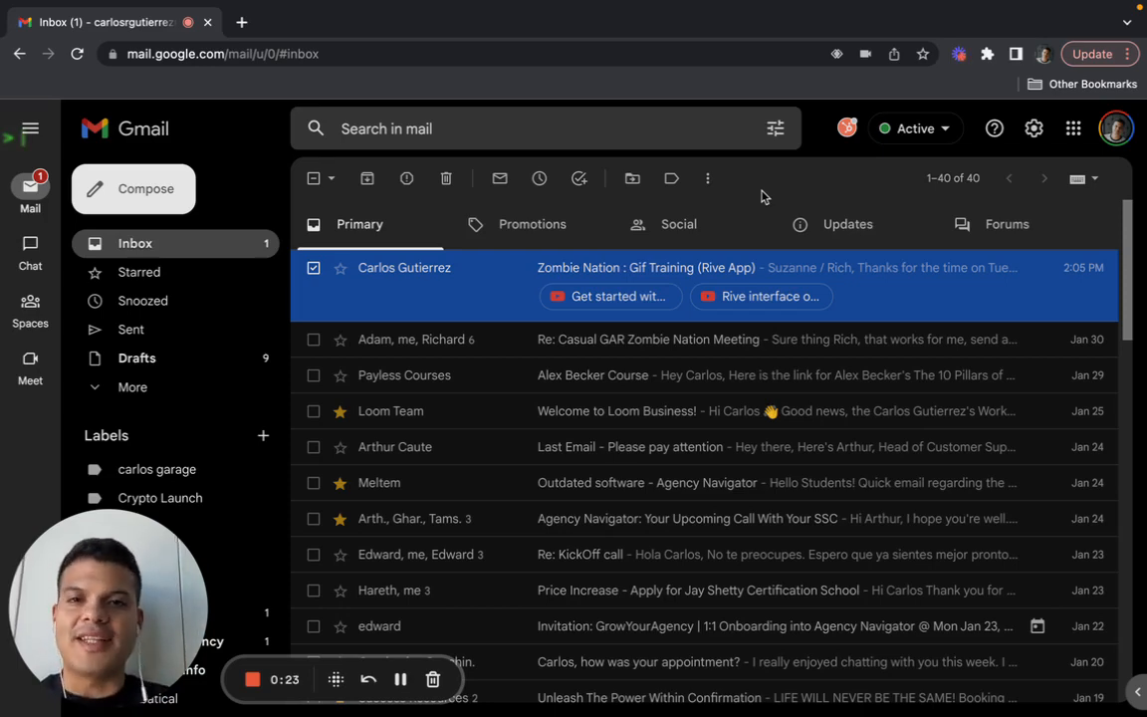
- Open rive.app in a new browser tab and go to the editor's login page
left_click(241, 22)
type("r")
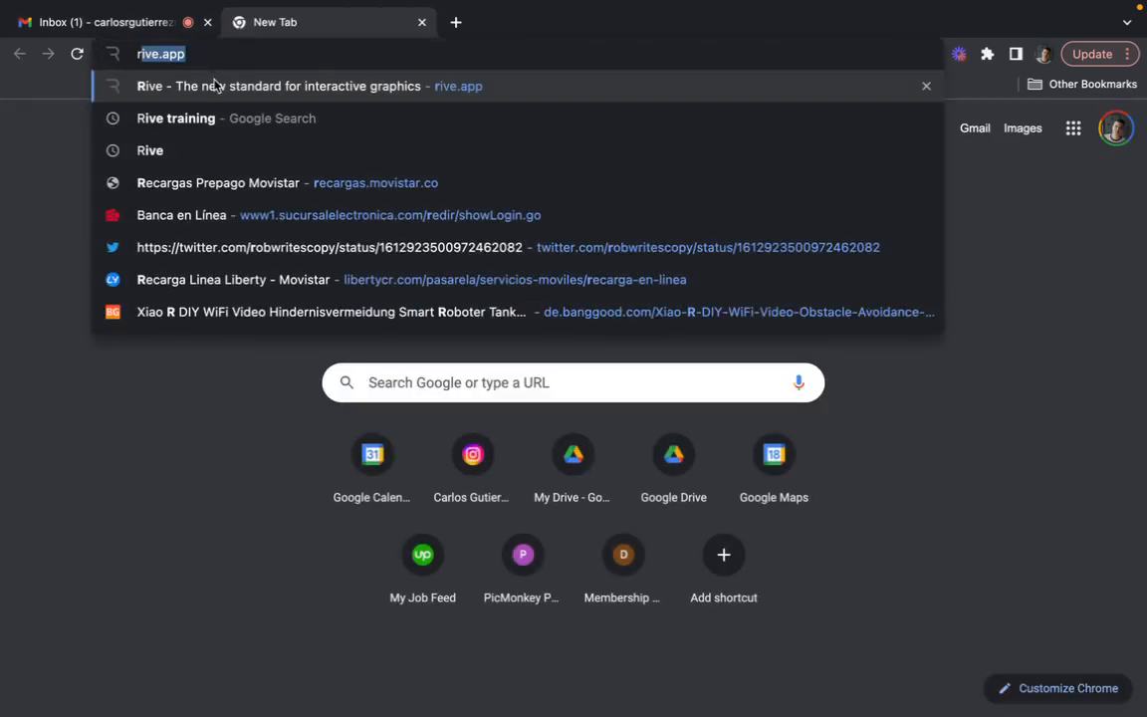
key("Return")
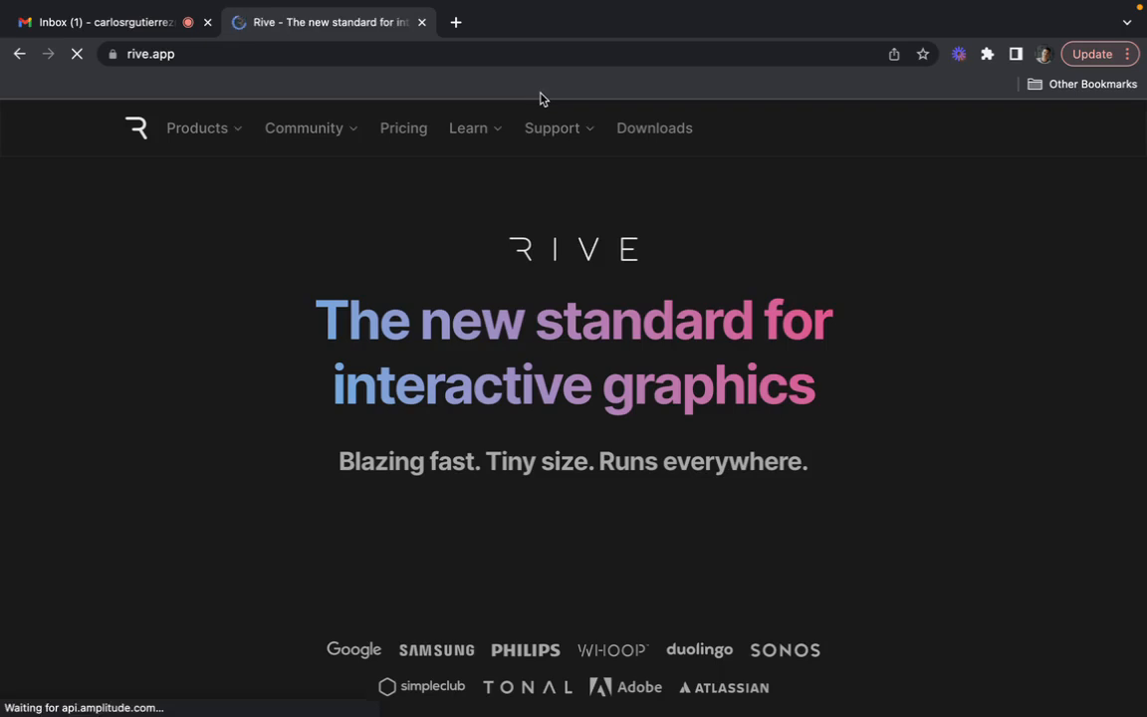
left_click(951, 139)
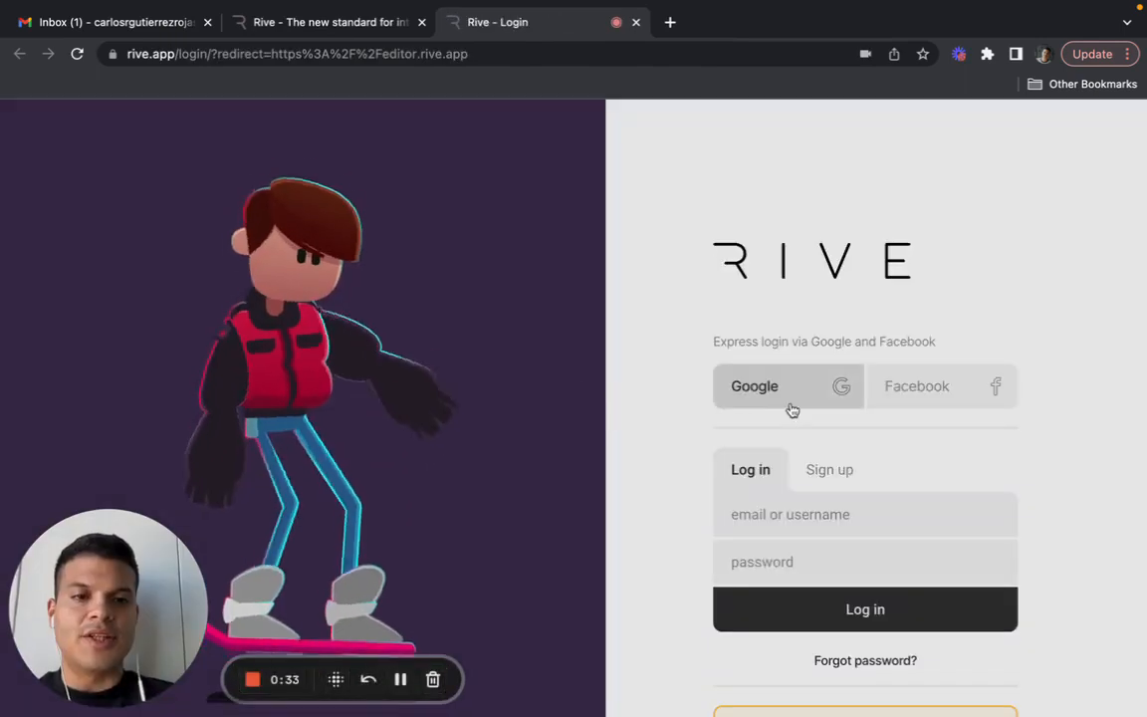
- Switch to account sign-up and fill in the account e-mail and password
left_click(828, 475)
left_click(737, 514)
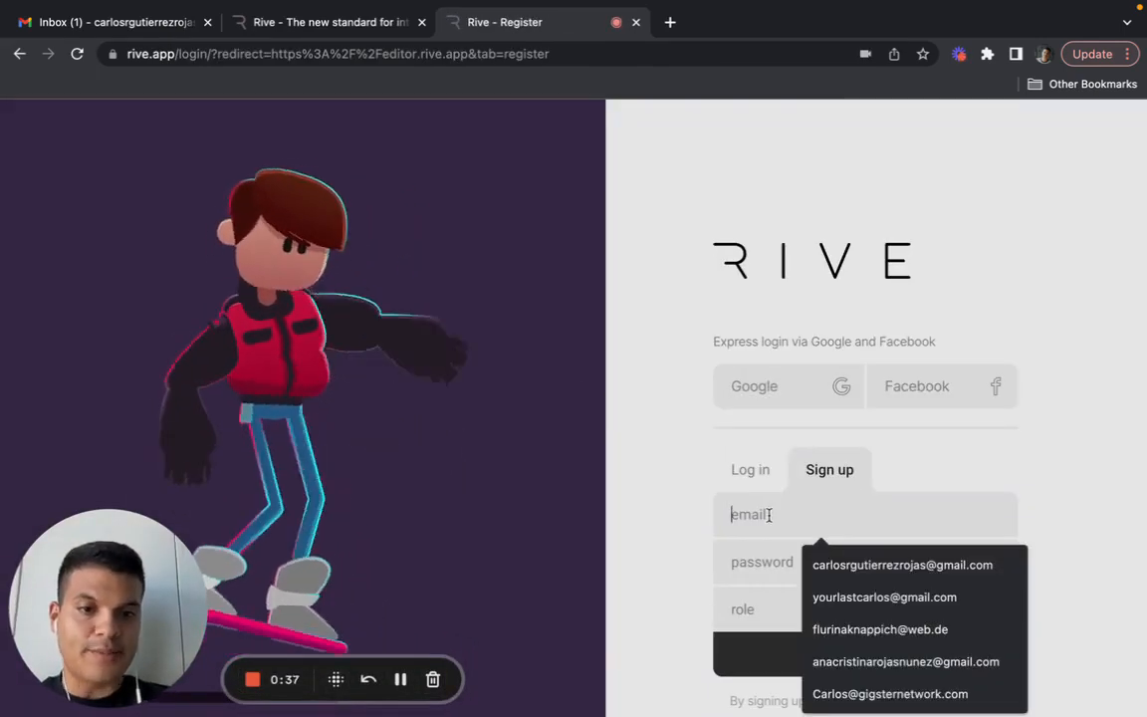
left_click(815, 563)
left_click(814, 564)
type("********")
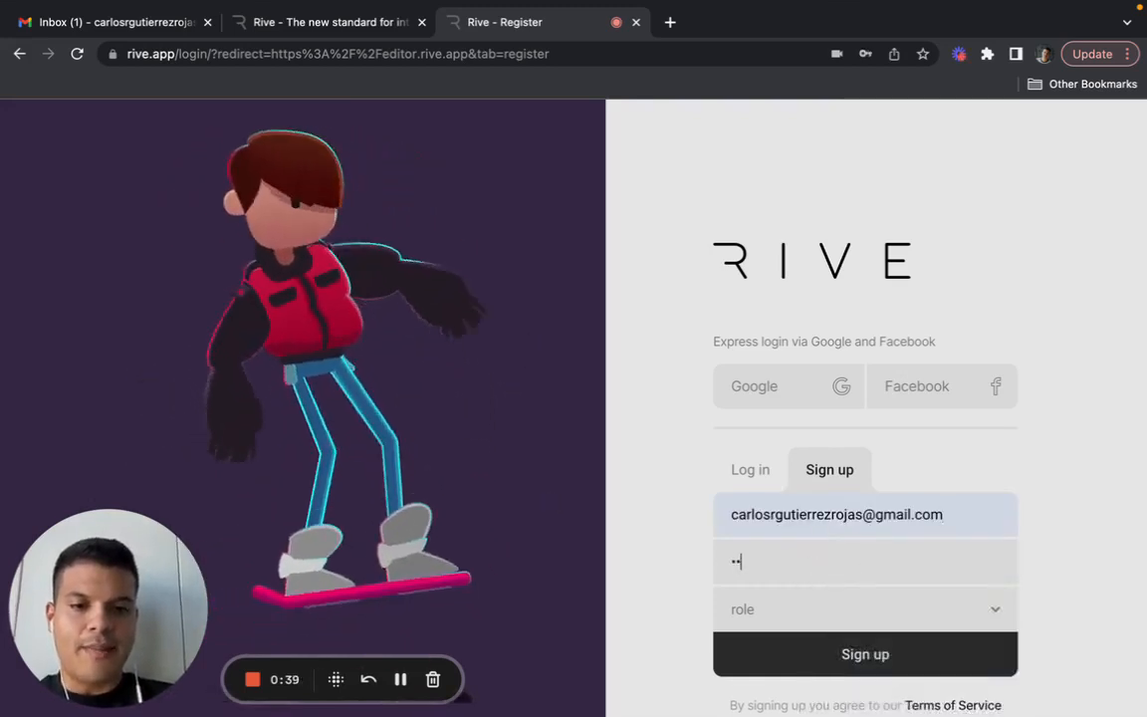
- Set the role to Animator, submit the sign-up and save the login in the browser
left_click(815, 614)
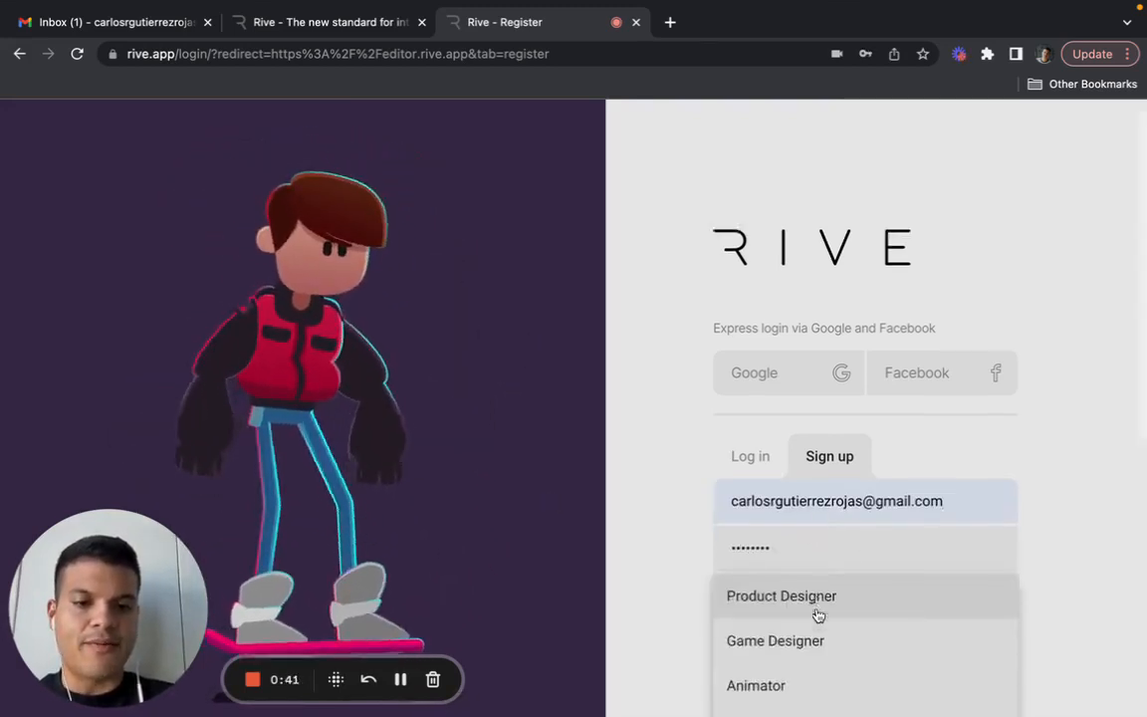
scroll(814, 597, "down", 3)
left_click(779, 526)
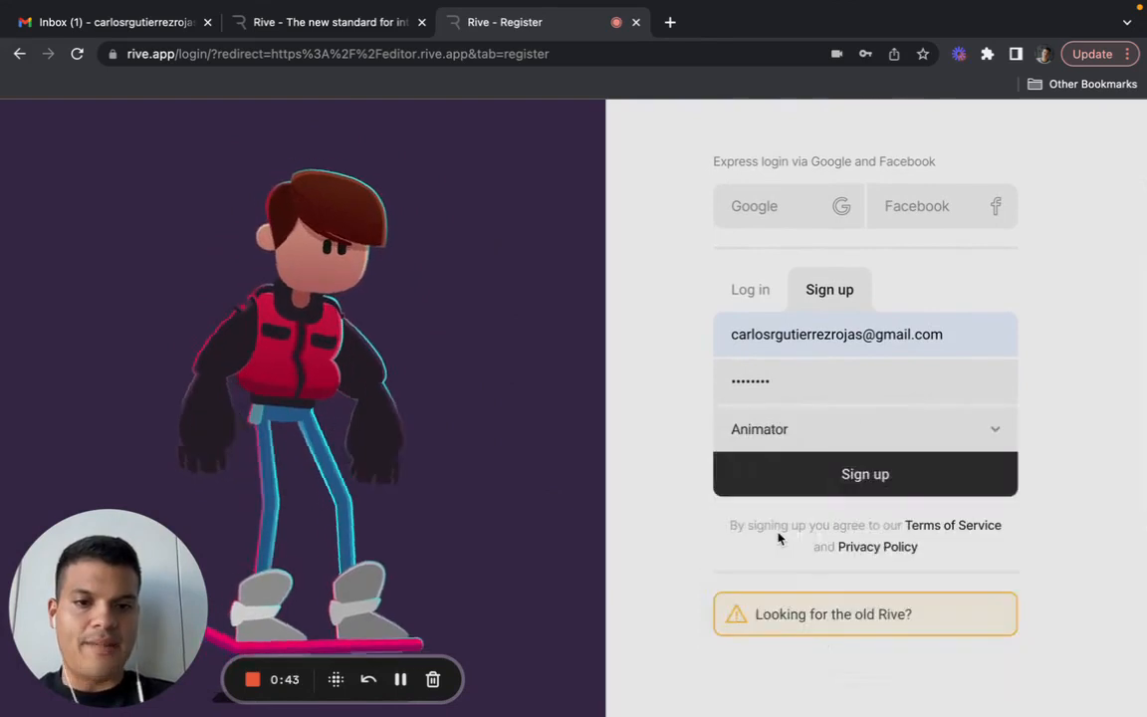
left_click(868, 482)
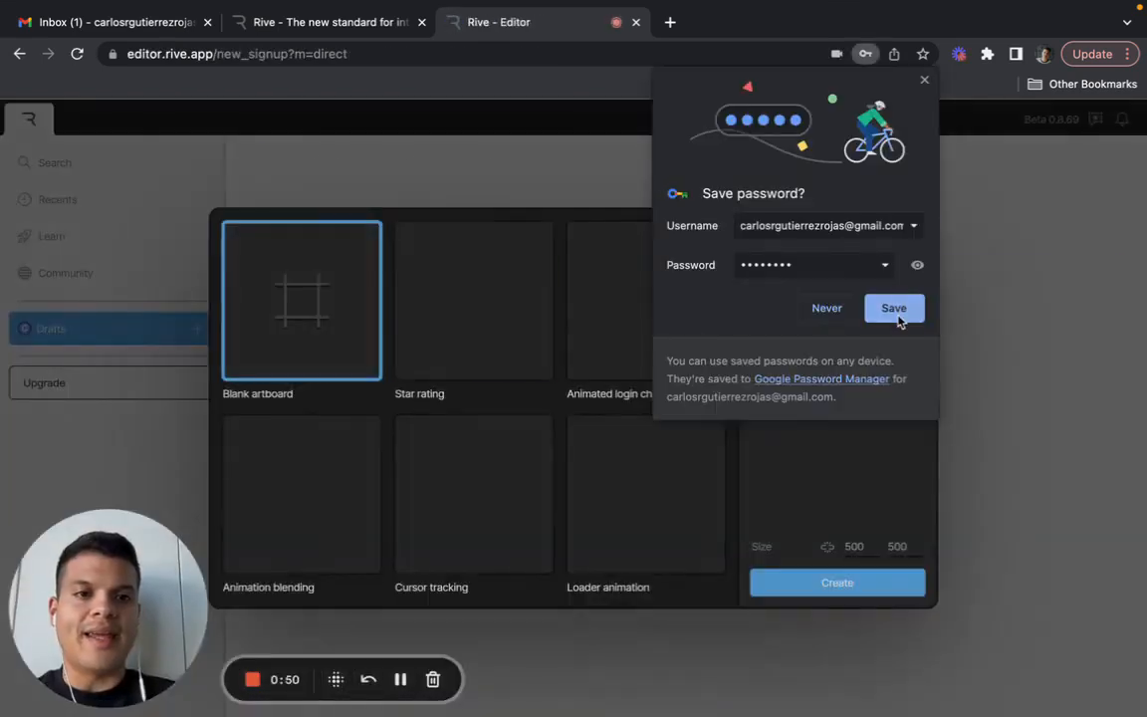
left_click(896, 311)
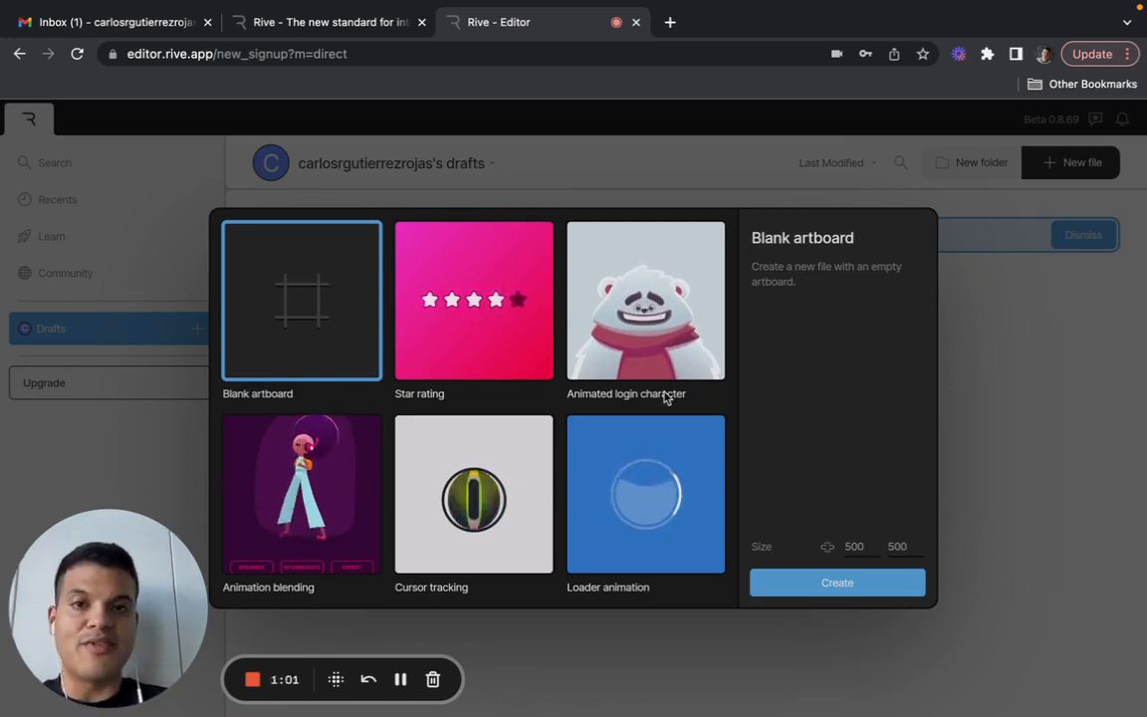
- Create a new file with a blank 500 × 500 artboard
left_click(838, 583)
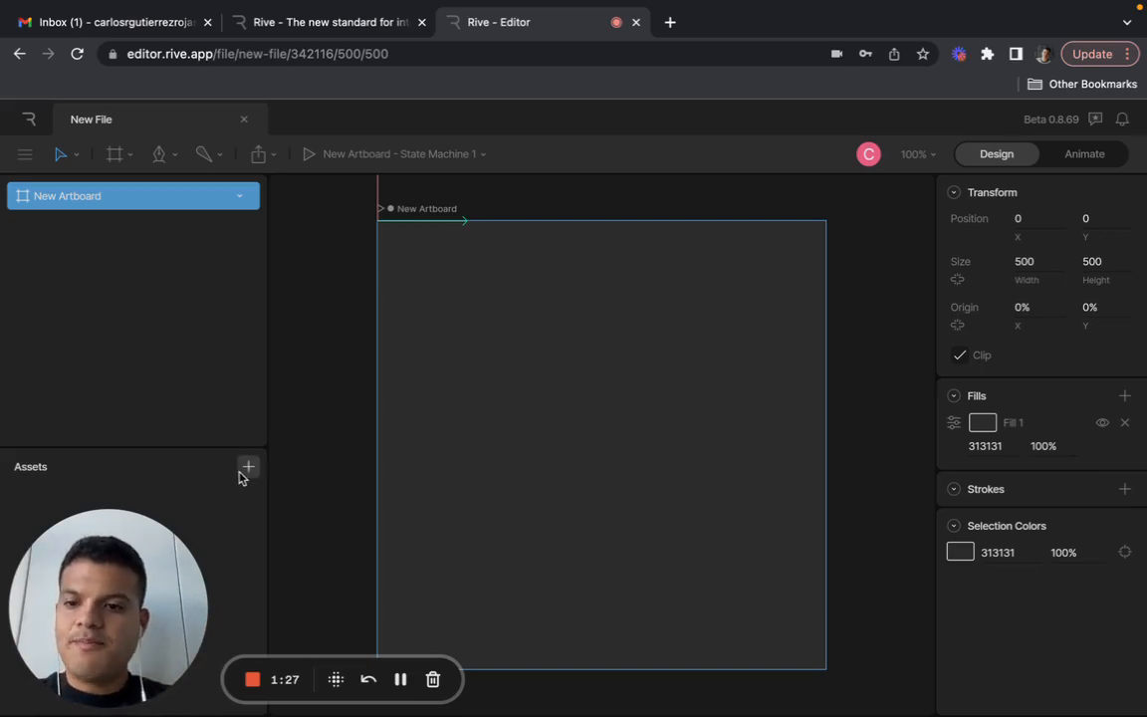
- Switch to Gmail, open the "Zombie Nation : Gif Training (Rive App)" email and follow its link to the Initial Zombie Assets for Training folder
left_click(164, 20)
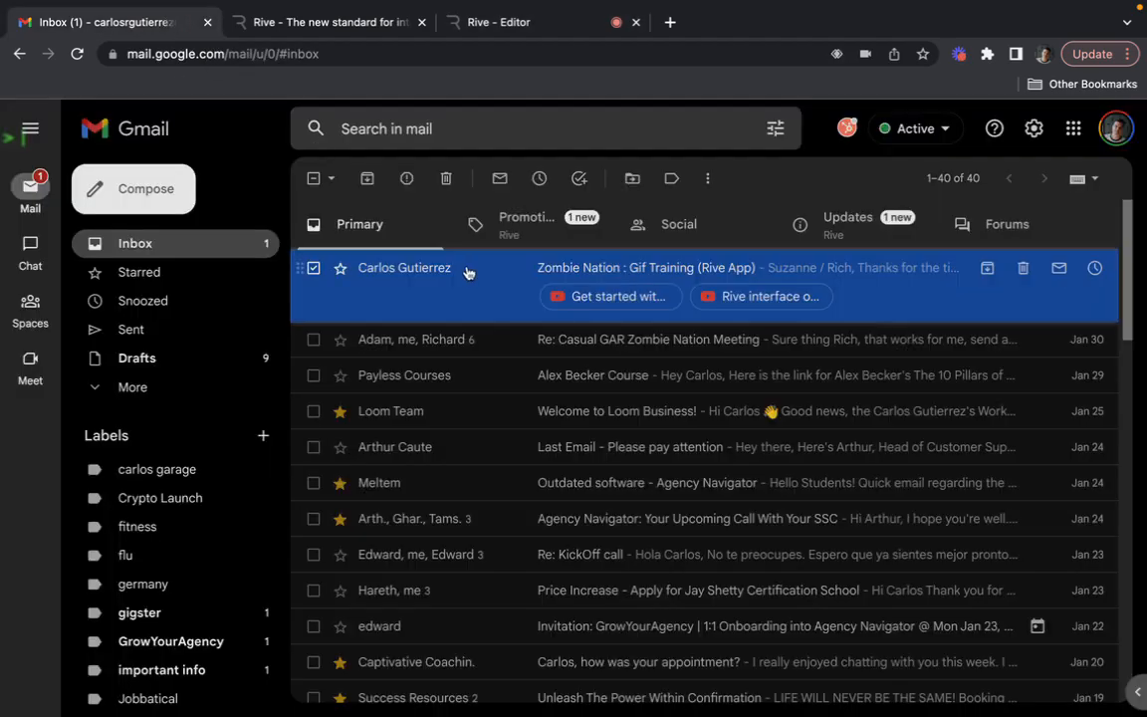
left_click(451, 288)
scroll(603, 341, "down", 3)
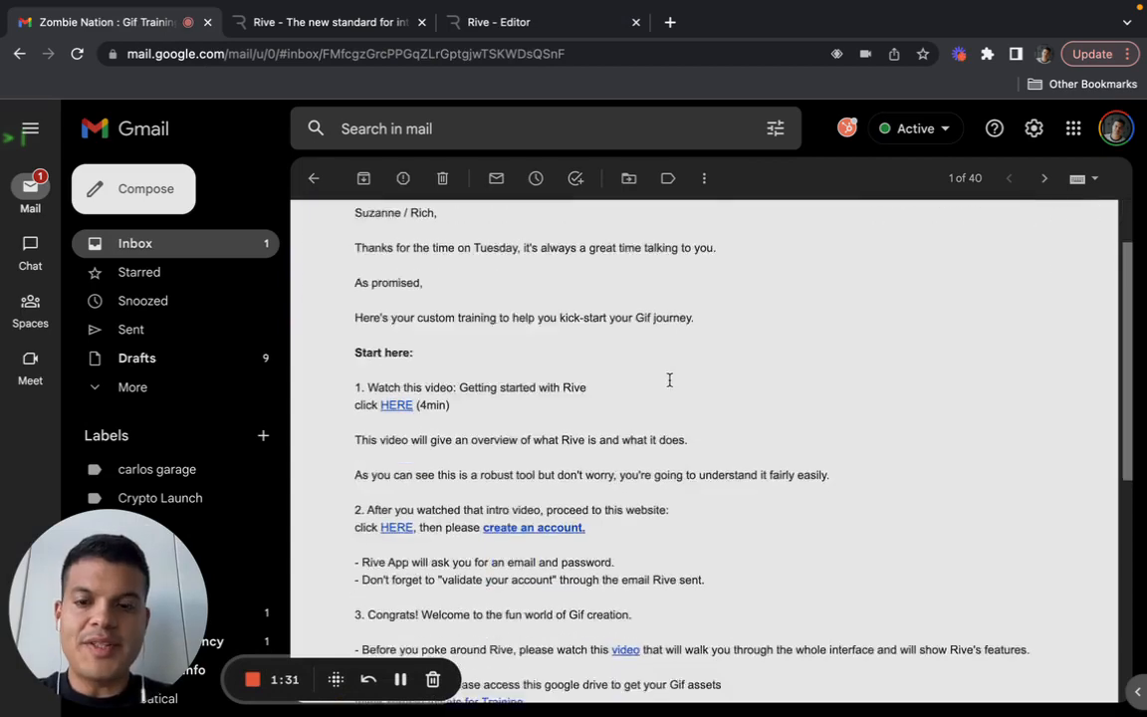
scroll(669, 385, "down", 4)
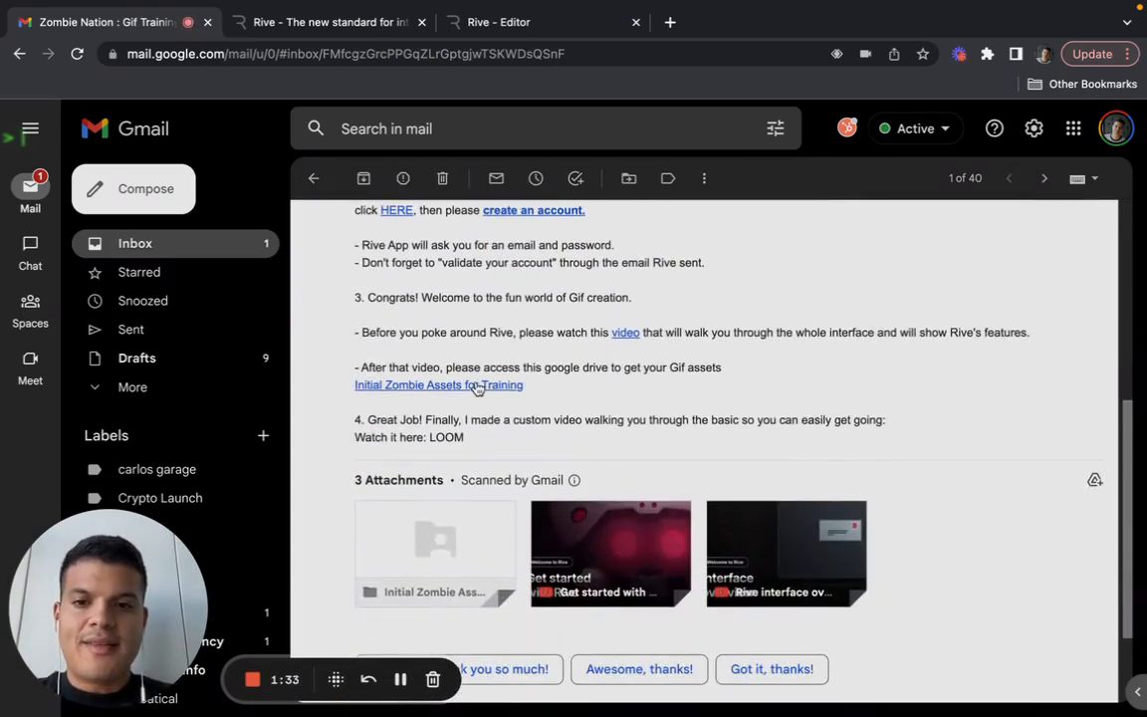
left_click(476, 389)
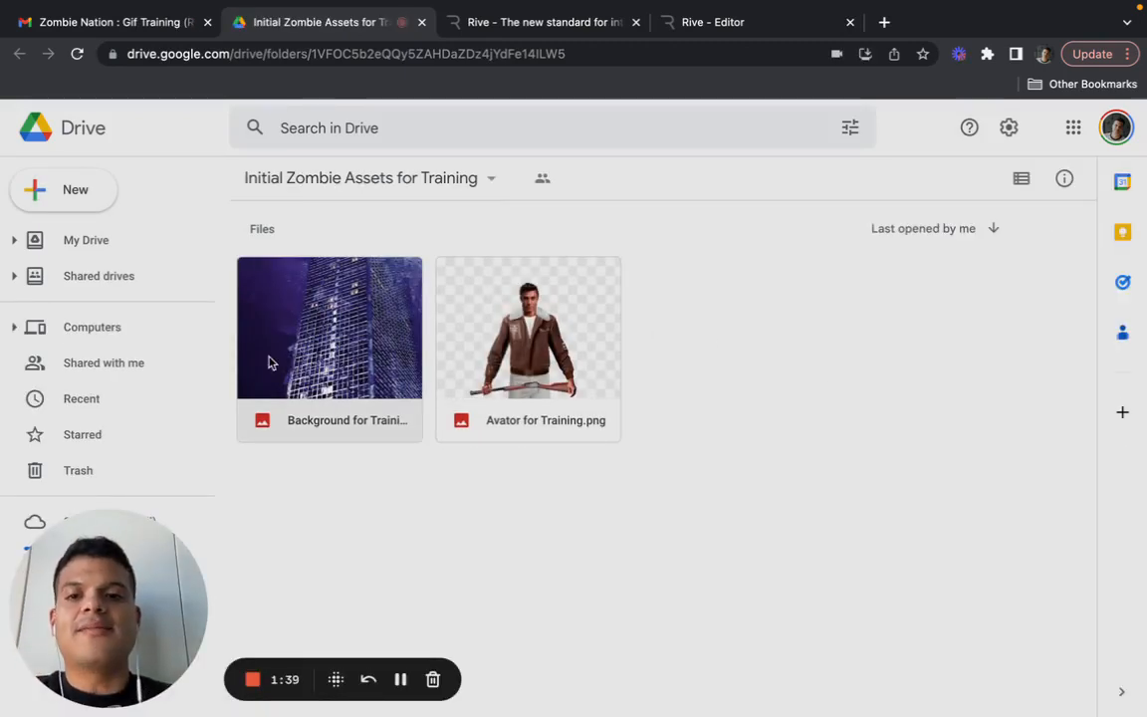
- Download the background image and Avator for Training.png from the Drive folder
left_click(379, 365)
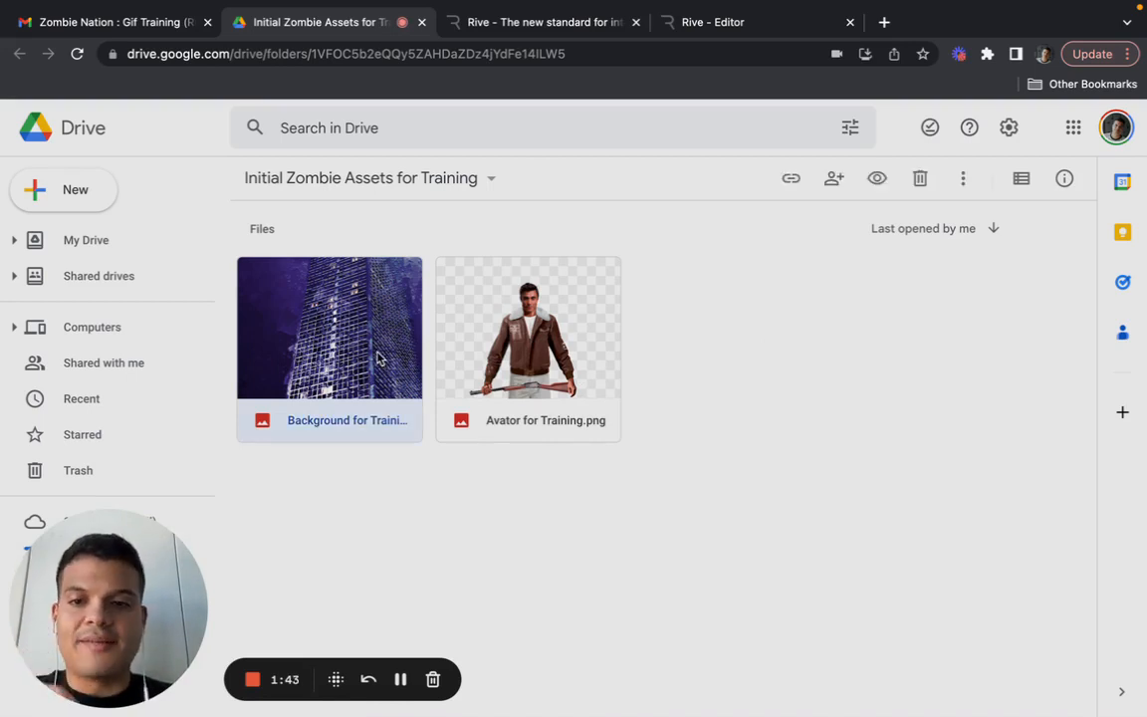
right_click(379, 364)
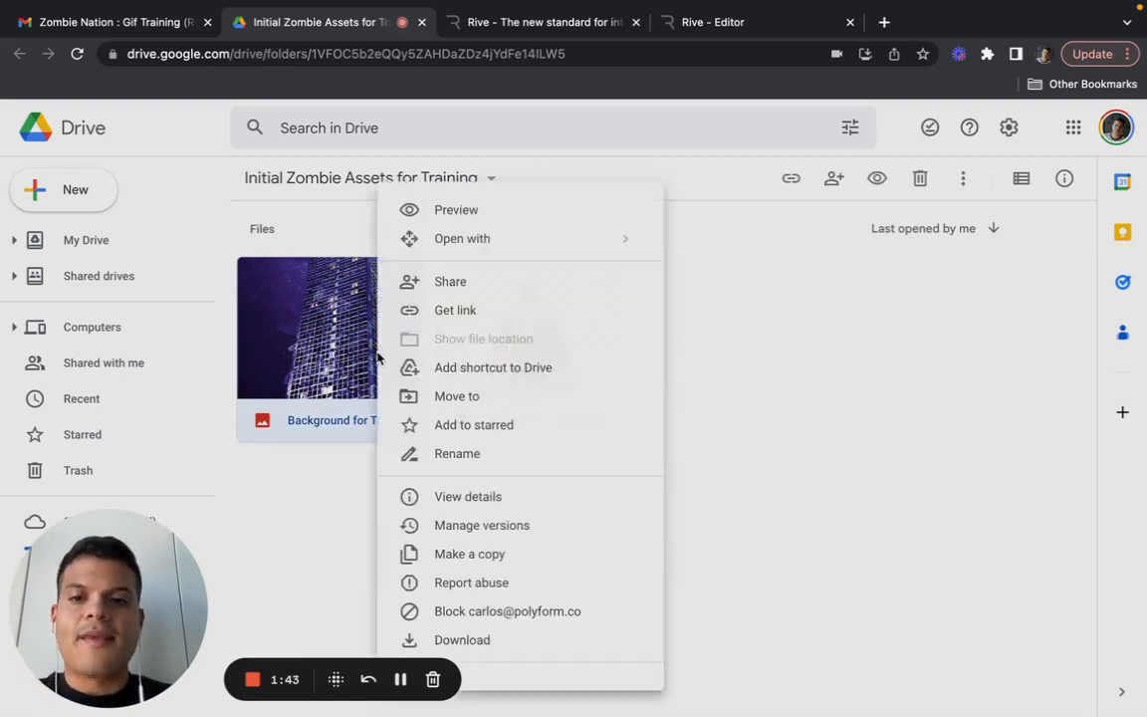
left_click(525, 640)
right_click(533, 328)
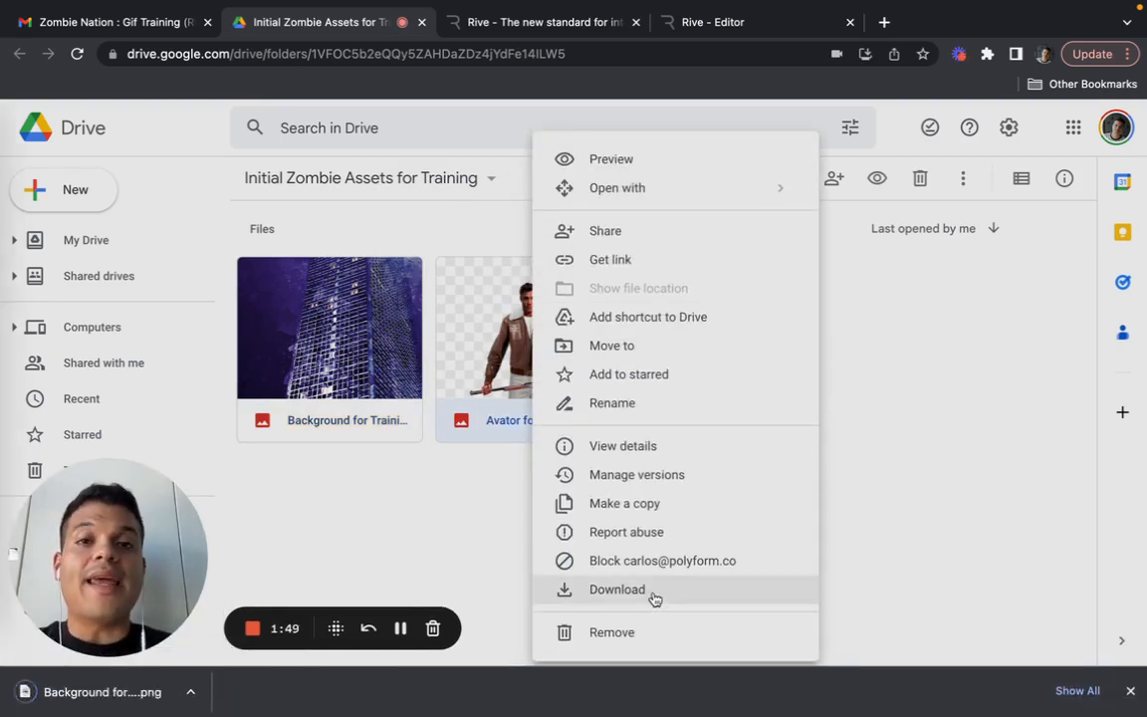
left_click(654, 595)
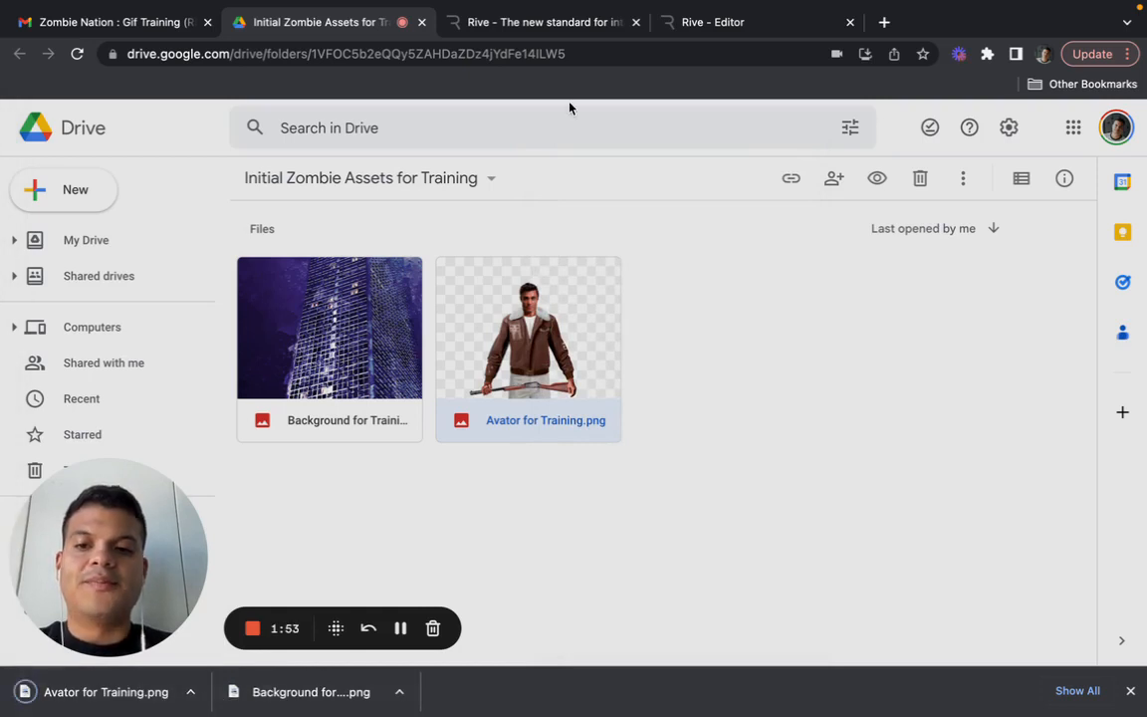
- Switch back to the Rive editor and import Avator for Training.png and Background for Training.png from Downloads as assets
left_click(738, 27)
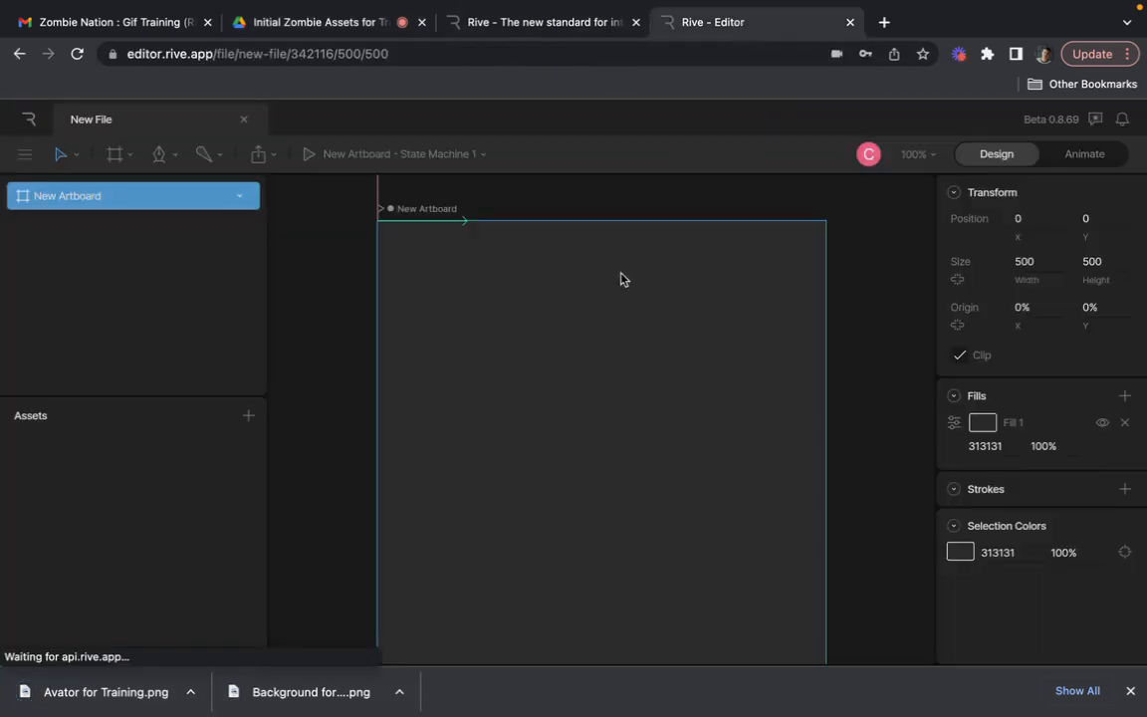
left_click(247, 418)
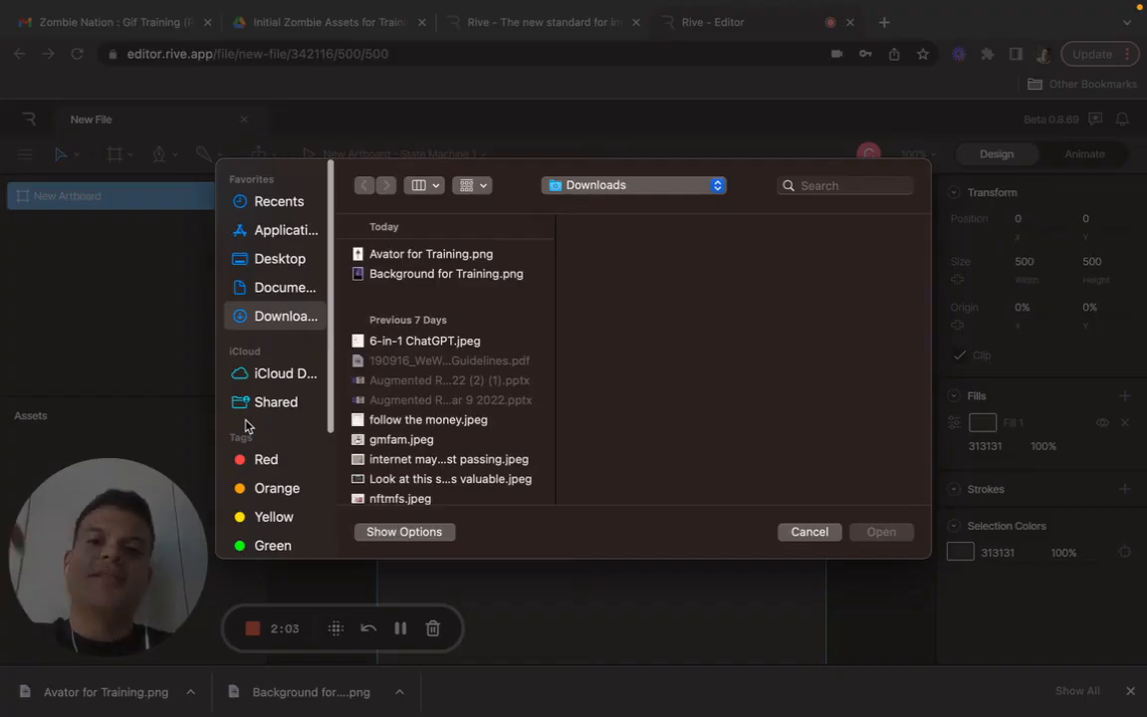
left_click(483, 255)
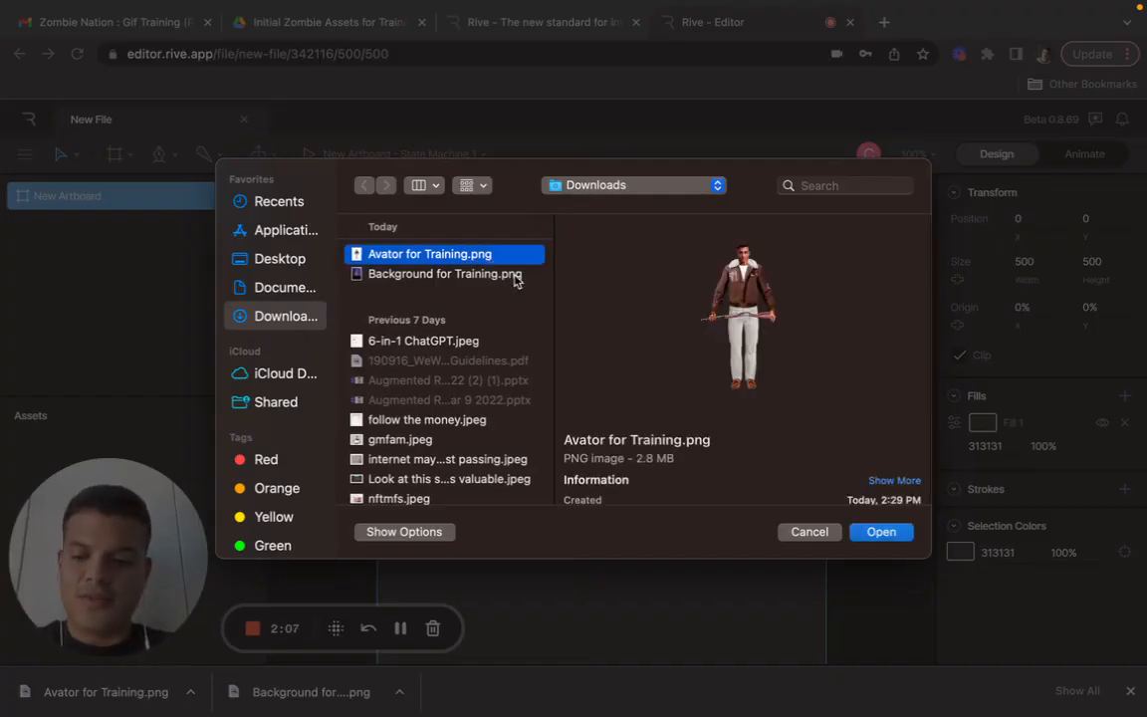
left_click(515, 275, "shift")
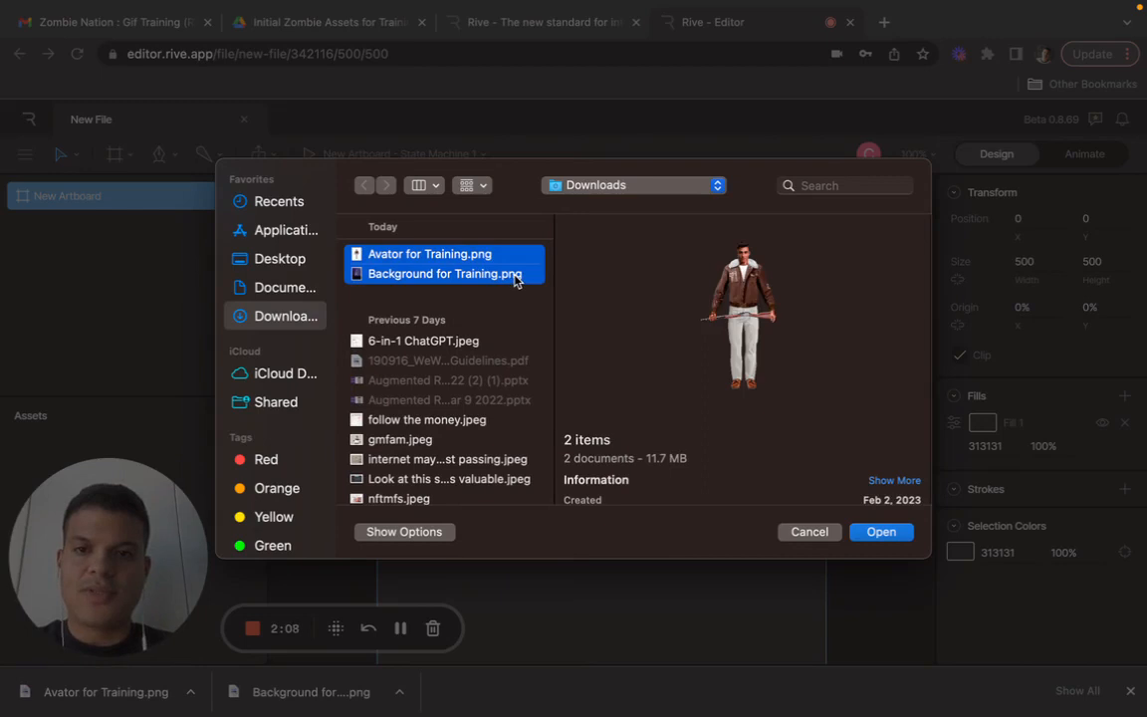
left_click(883, 531)
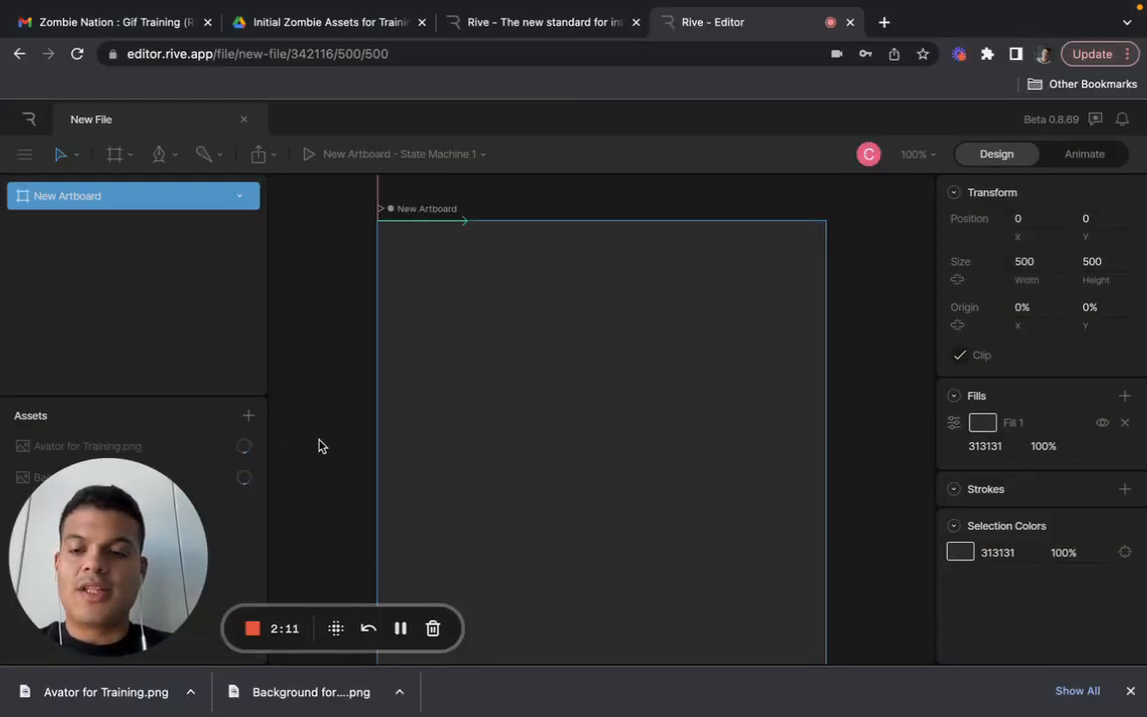
scroll(318, 445, "down", 3)
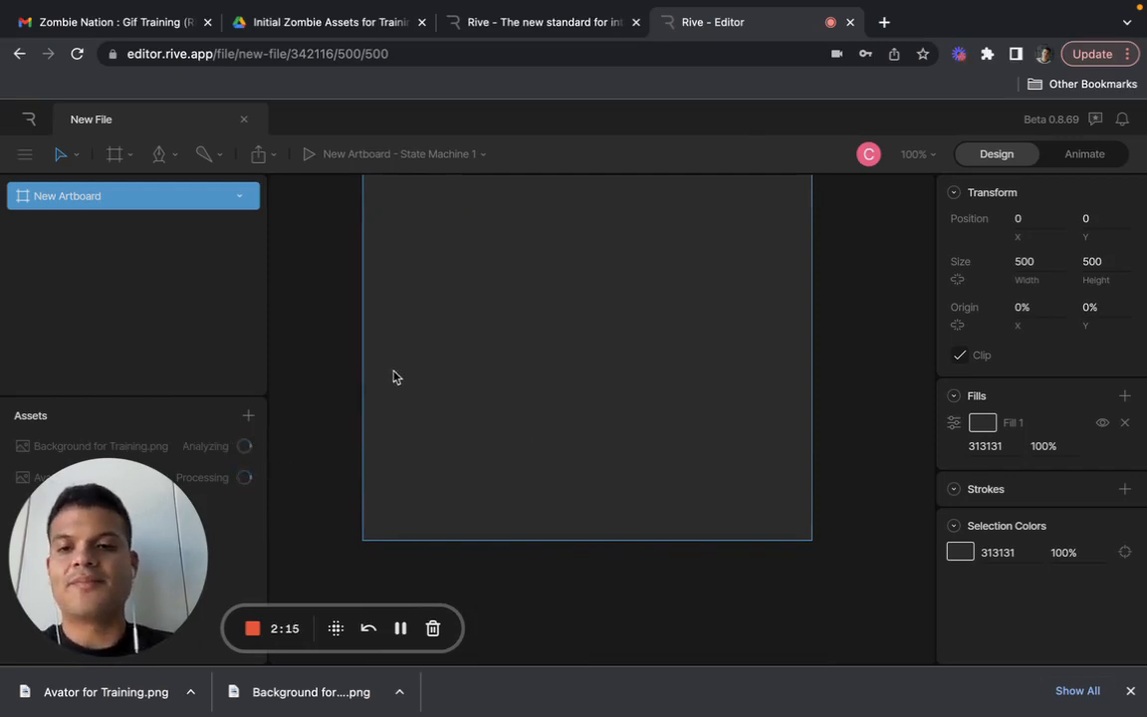
scroll(393, 376, "up", 3)
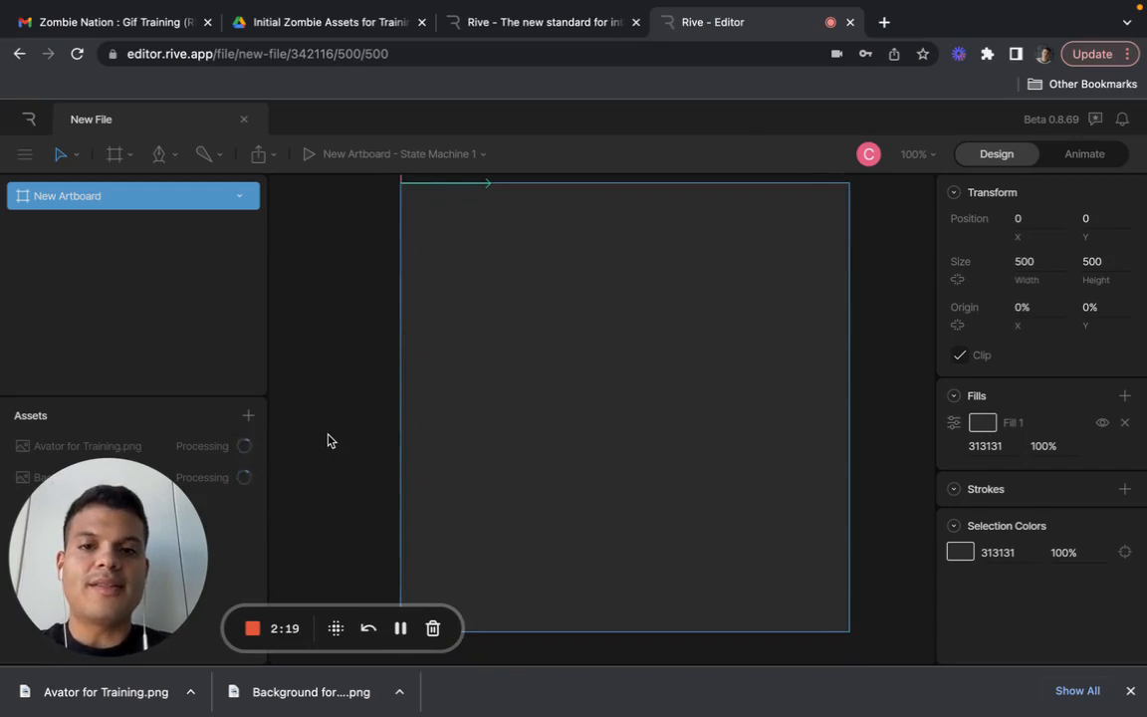
scroll(356, 404, "down", 5)
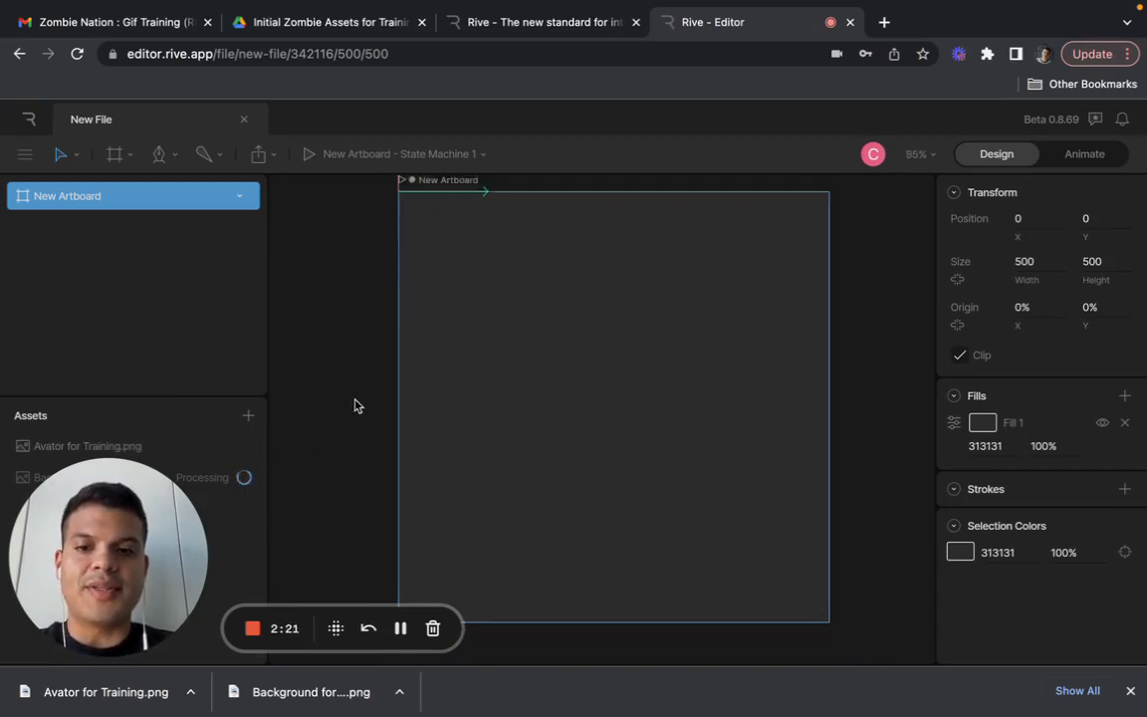
scroll(354, 405, "up", 3)
scroll(355, 405, "up", 2)
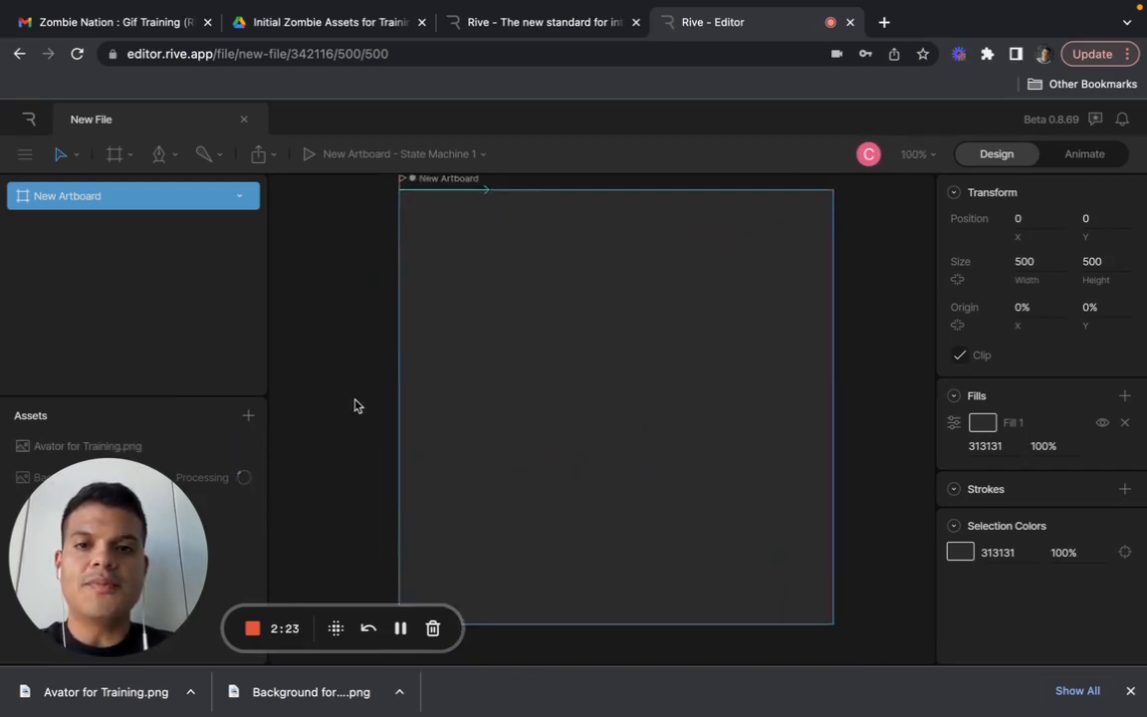
scroll(355, 405, "down", 4)
scroll(356, 405, "up", 1)
scroll(356, 405, "up", 2)
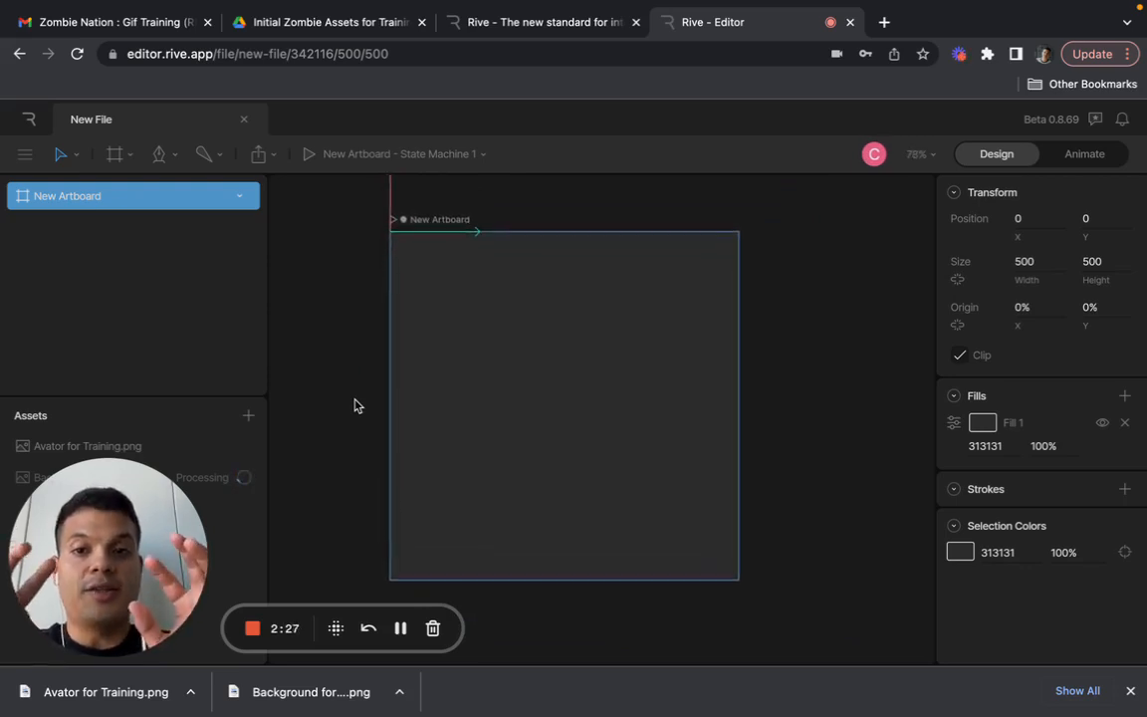
scroll(356, 405, "down", 10)
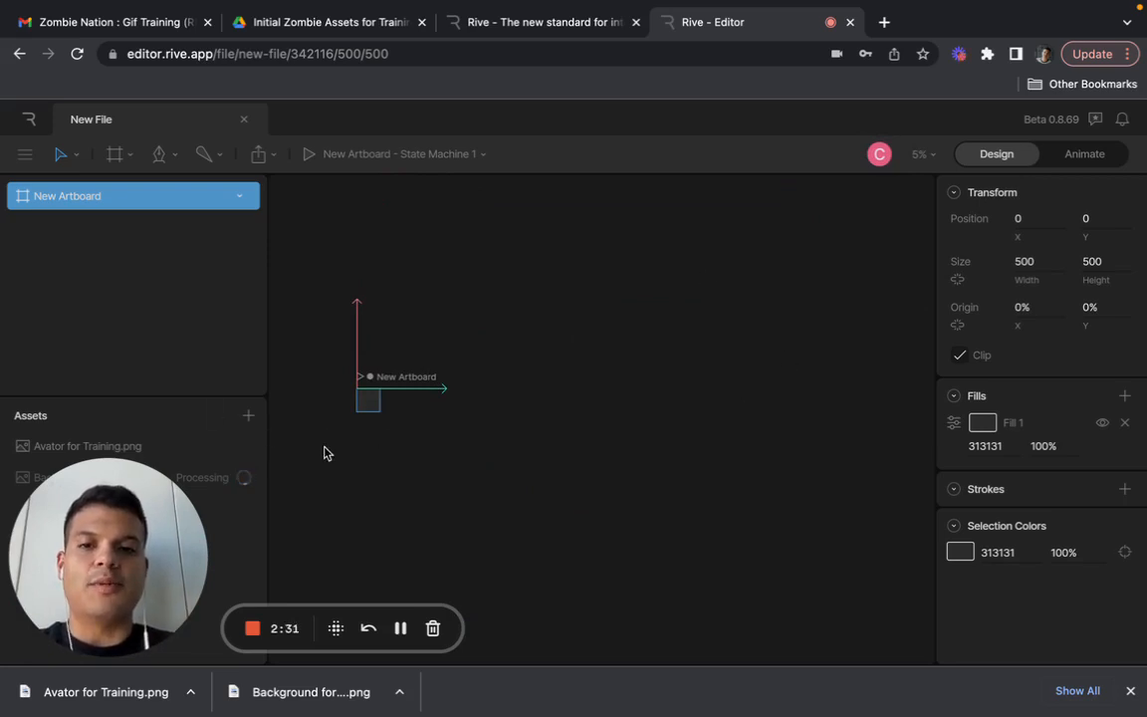
scroll(315, 428, "up", 8)
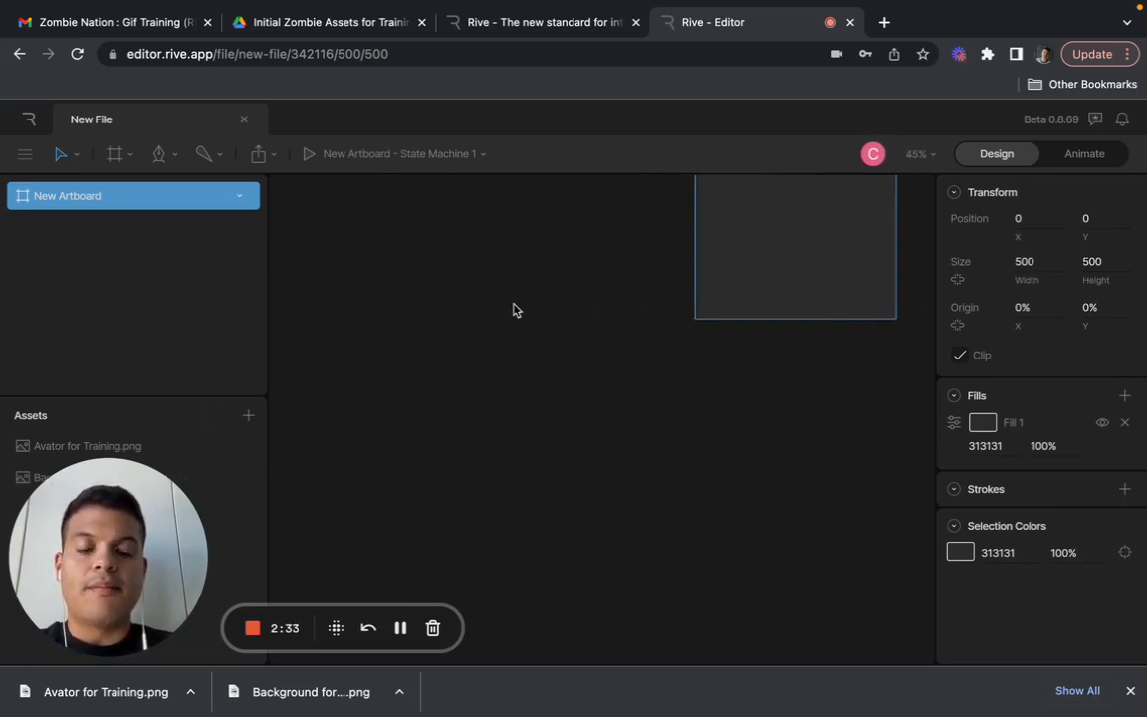
scroll(515, 309, "up", 3)
scroll(515, 310, "right", 2)
scroll(515, 310, "right", 2)
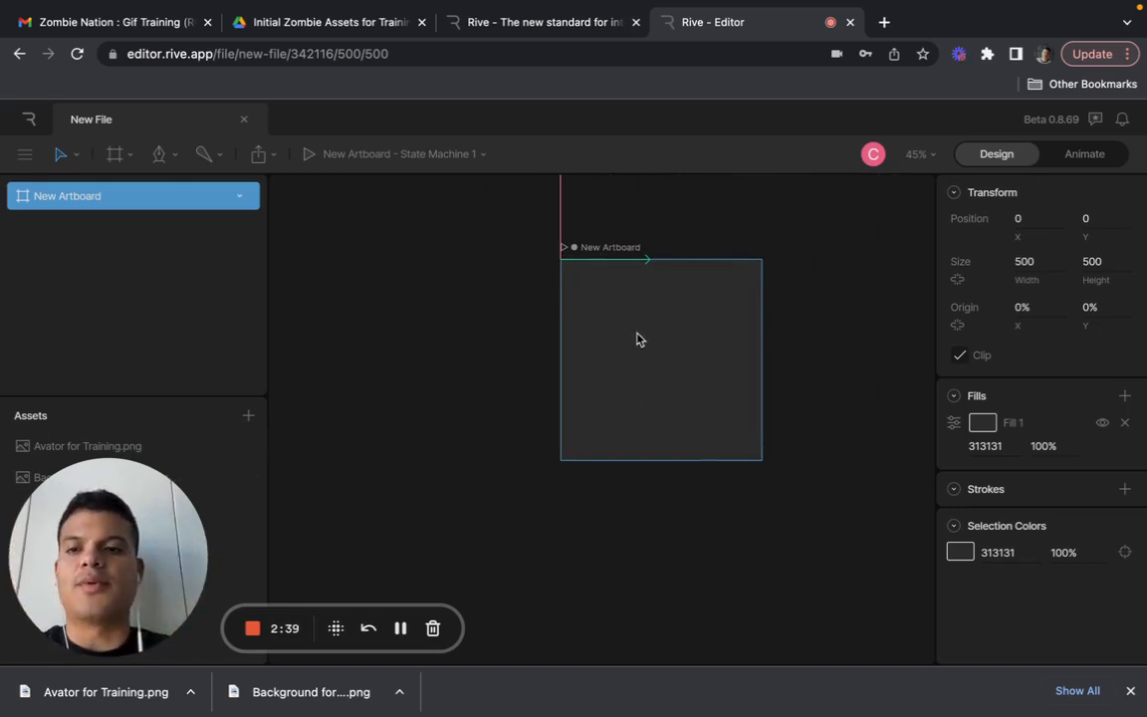
- Close the browser's downloads bar and place Background for Training.png on the artboard at about X 218.7, Y 256.9
left_click(1130, 690)
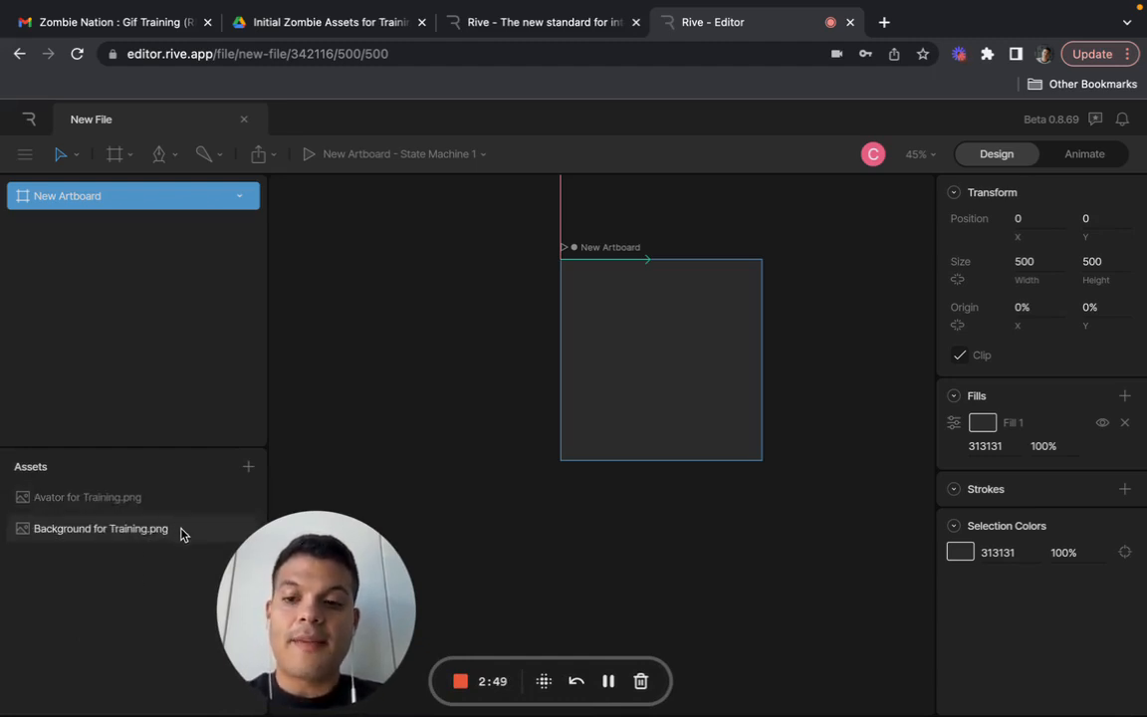
left_click_drag(182, 534, 647, 373)
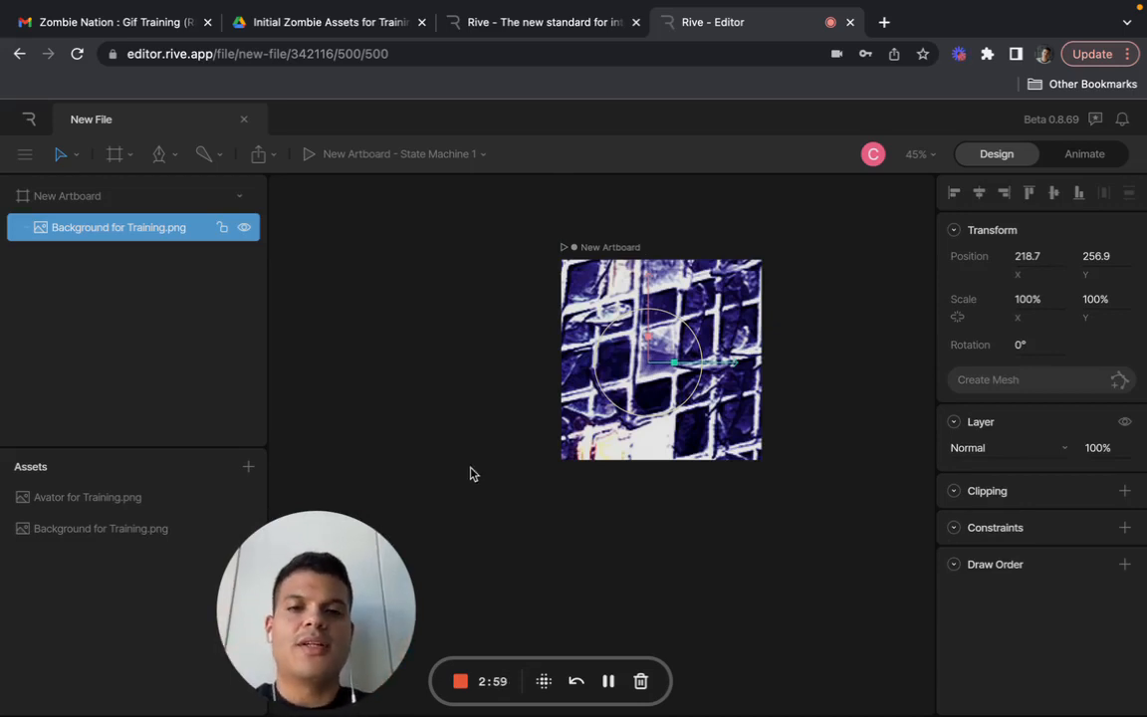
- Shrink the background image to about 7% by 6% scale and position it at about X 250, Y 295.4
scroll(465, 383, "down", 5)
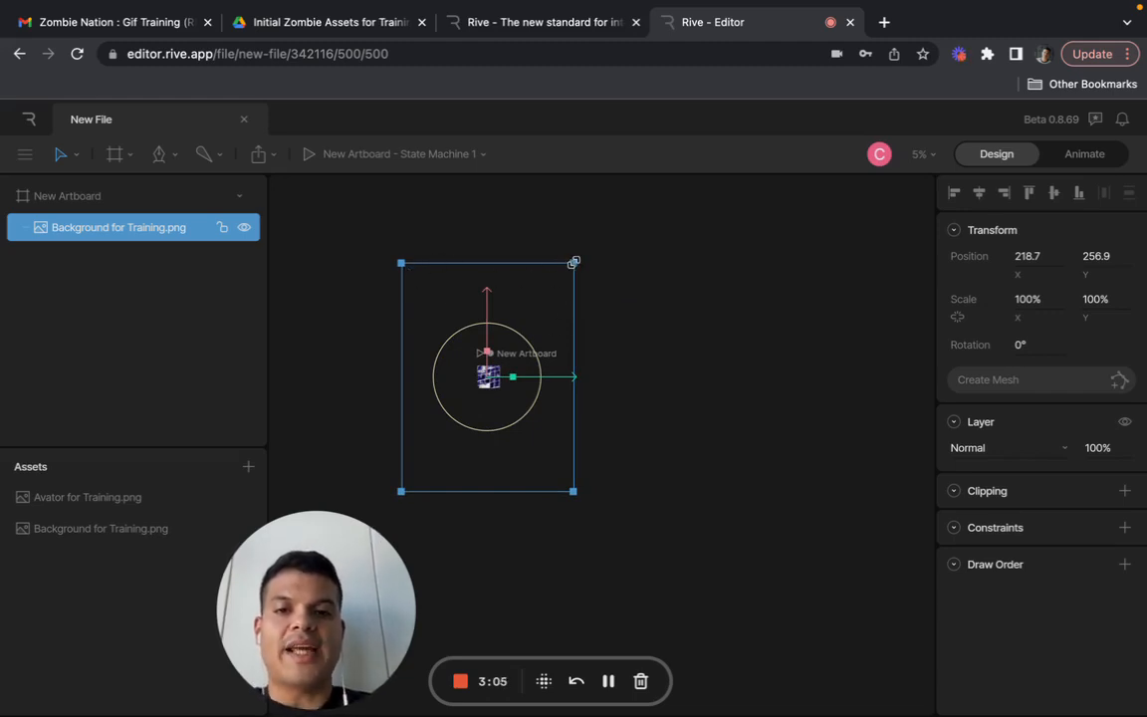
left_click_drag(572, 263, 479, 377)
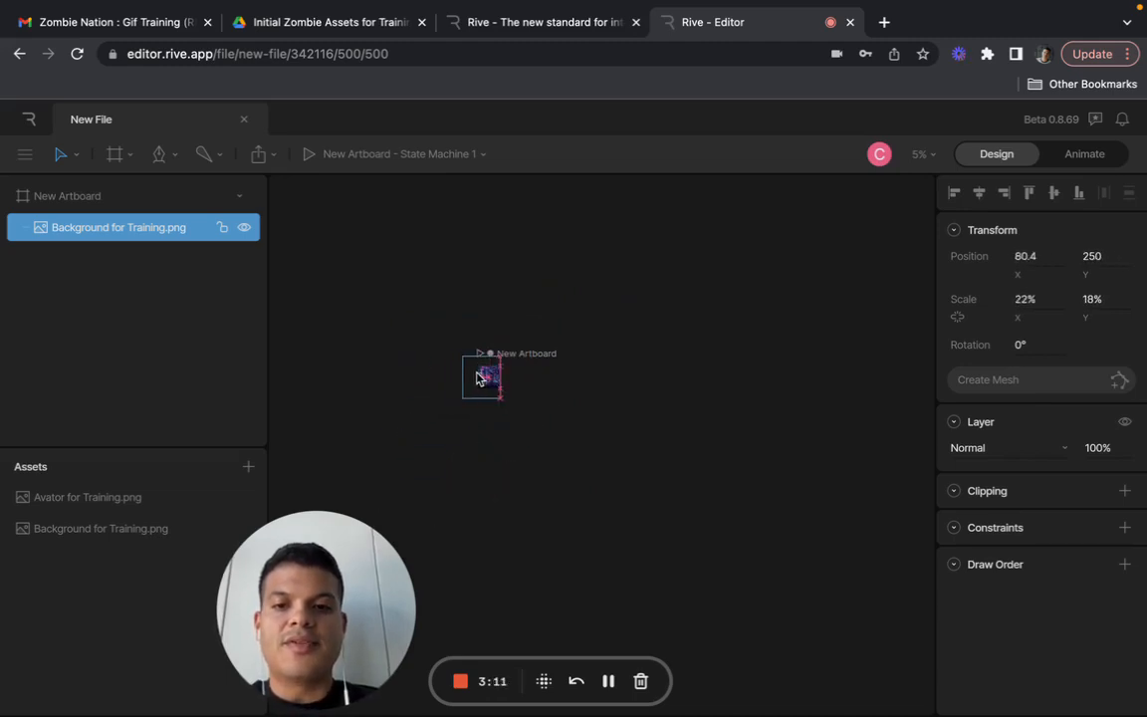
scroll(565, 430, "up", 10)
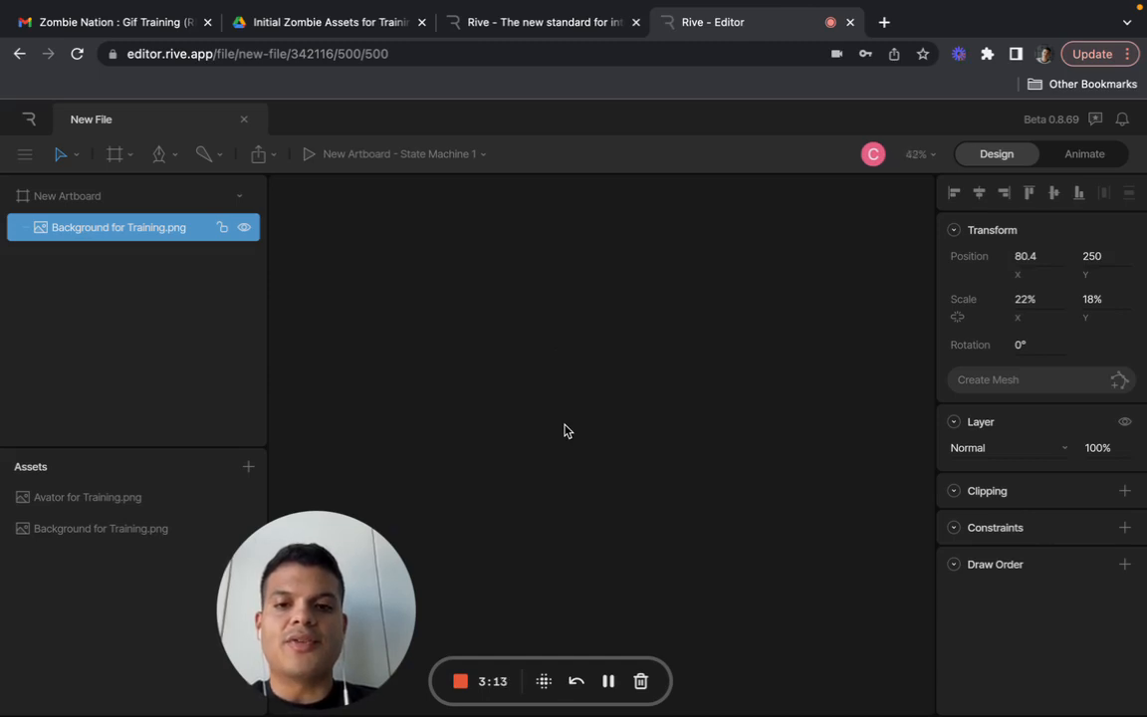
scroll(565, 430, "down", 10)
scroll(363, 374, "up", 5)
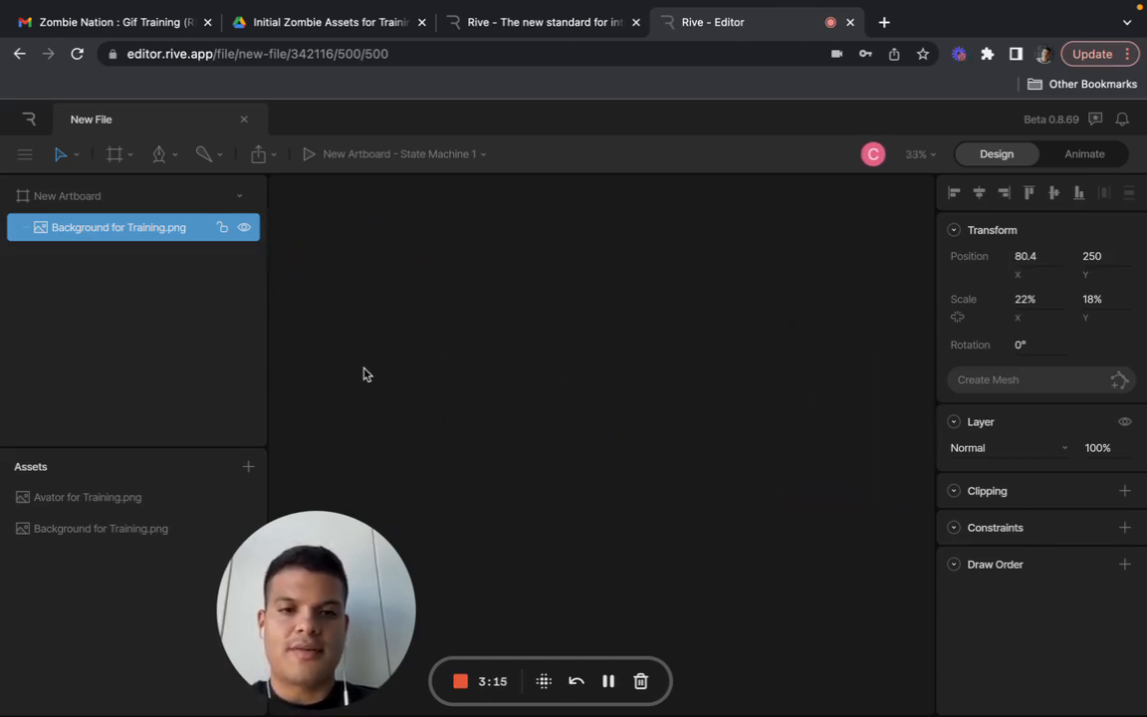
scroll(701, 502, "up", 5)
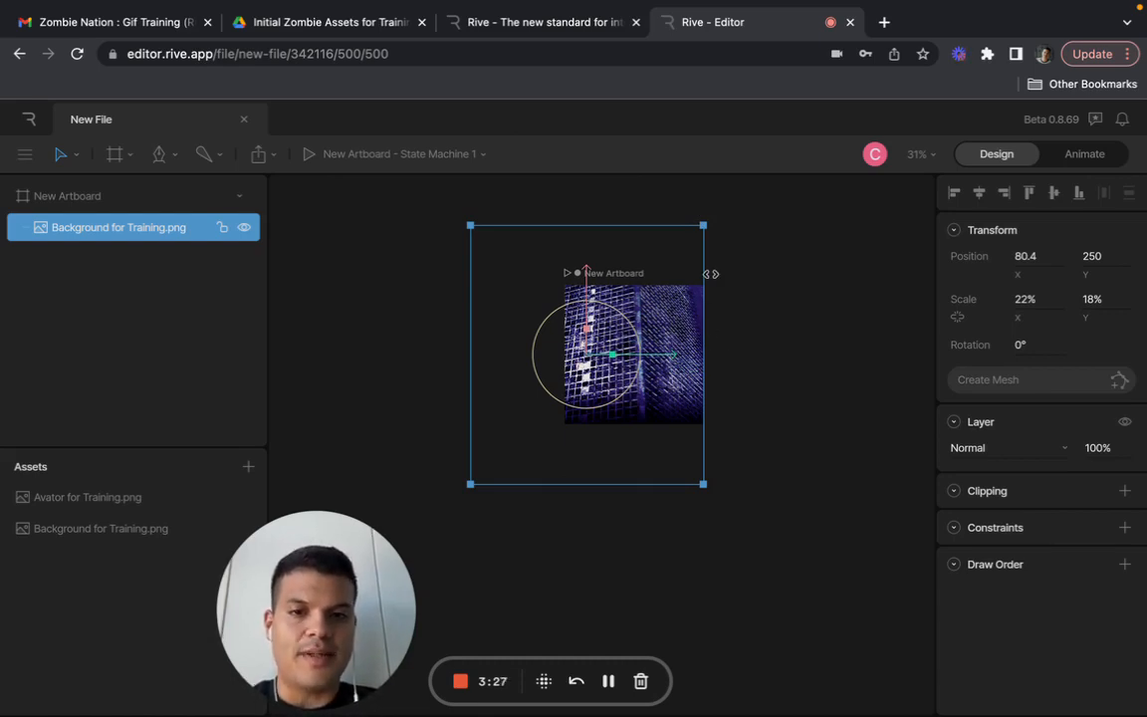
left_click_drag(703, 227, 564, 364)
left_click_drag(538, 391, 641, 384)
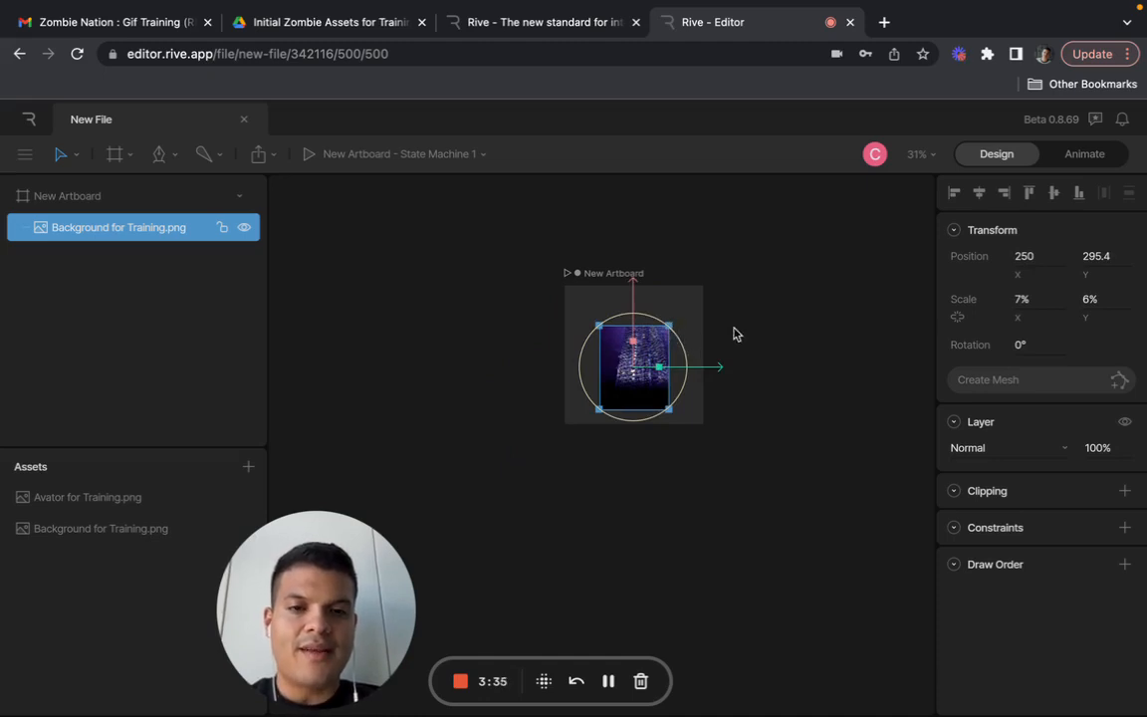
- Reposition and enlarge the background image to about 11% by 9% scale at X 290.2, Y 232.5
scroll(728, 332, "up", 5)
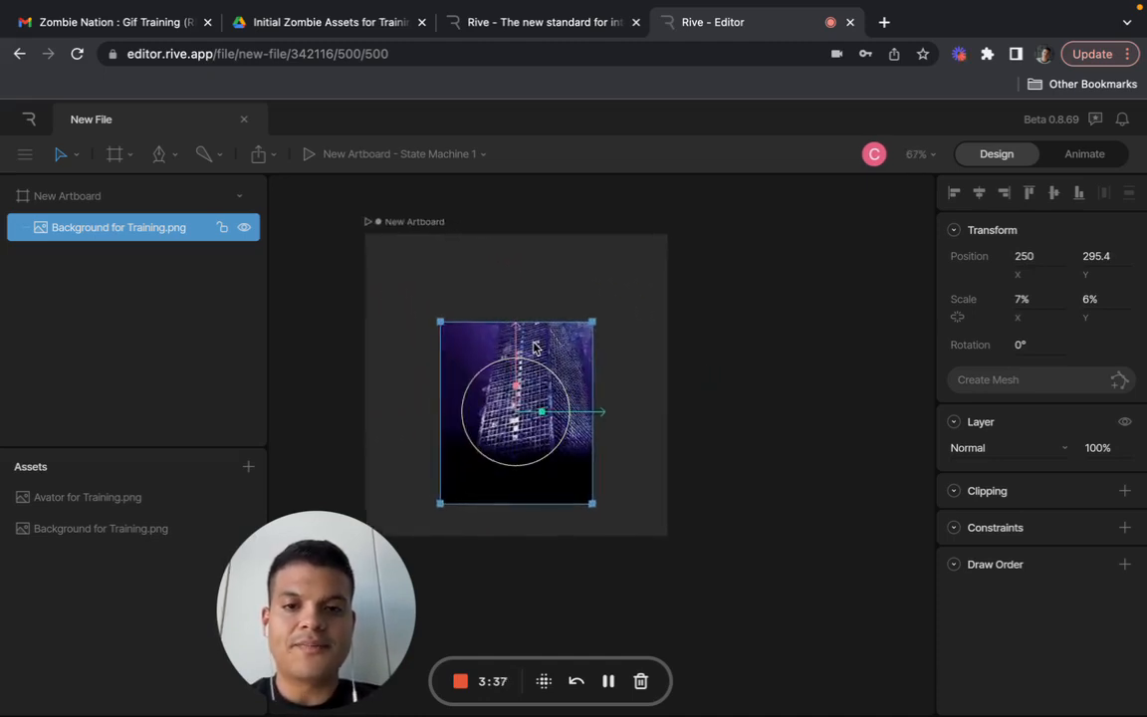
left_click_drag(511, 381, 485, 388)
left_click_drag(567, 325, 672, 235)
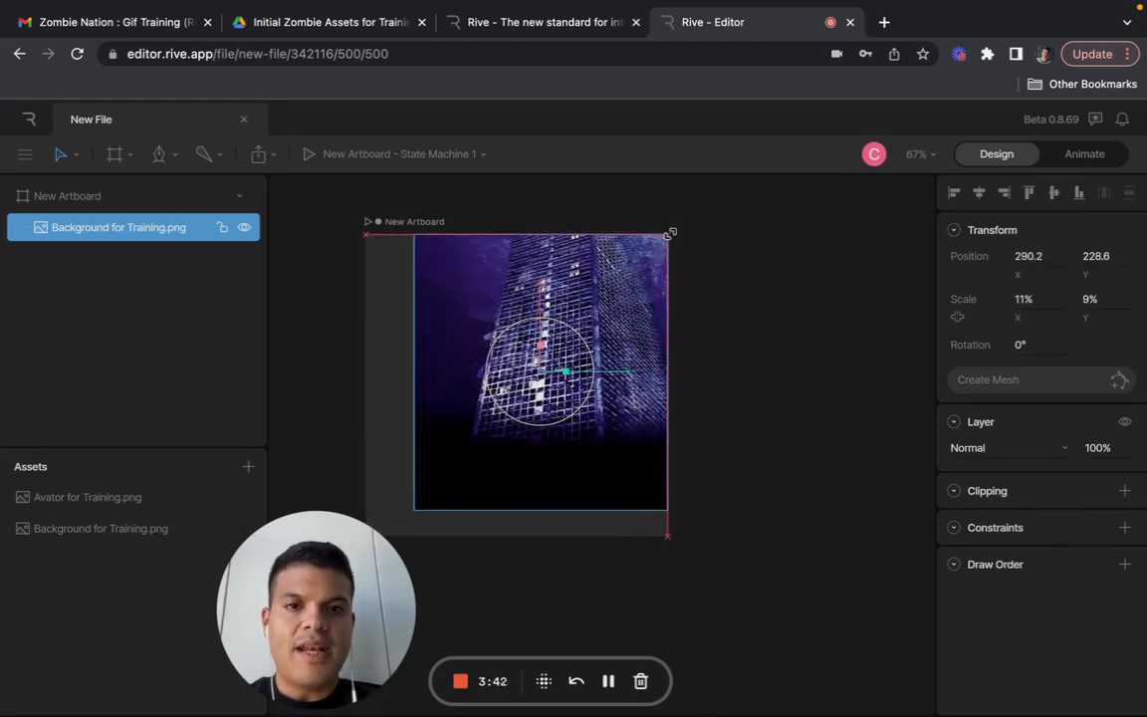
left_click(727, 368)
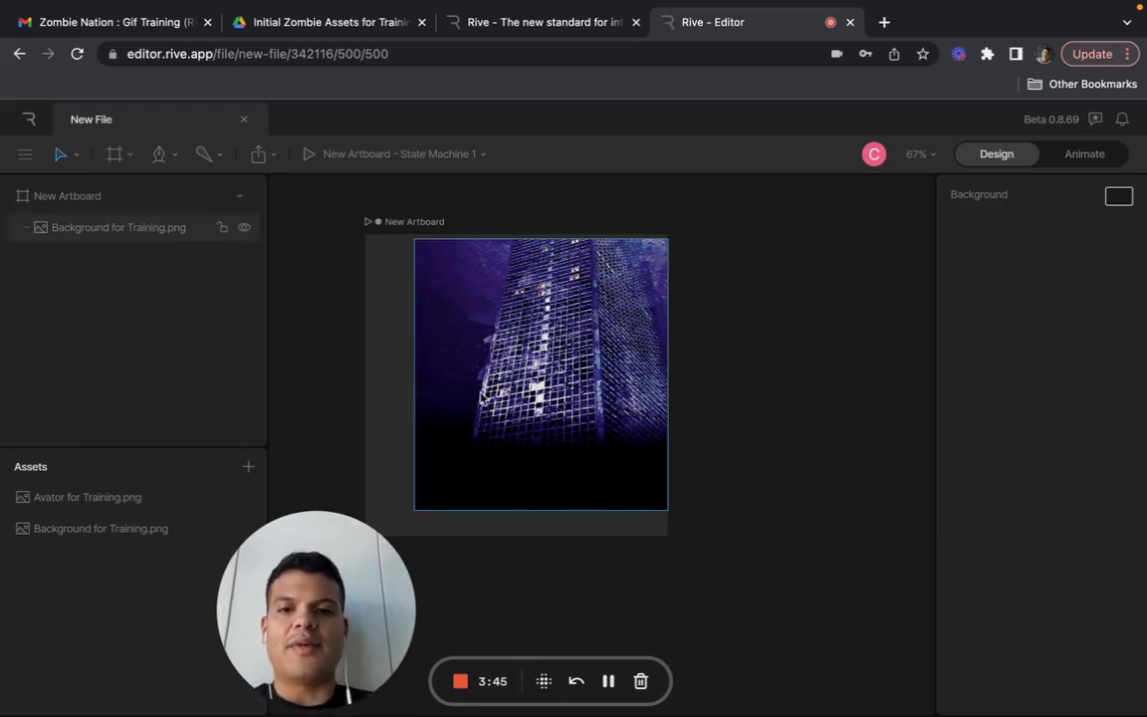
- Shift and slightly stretch the background image so it sits at about X 266.1, Y 240.5 on the artboard
left_click_drag(434, 355, 415, 361)
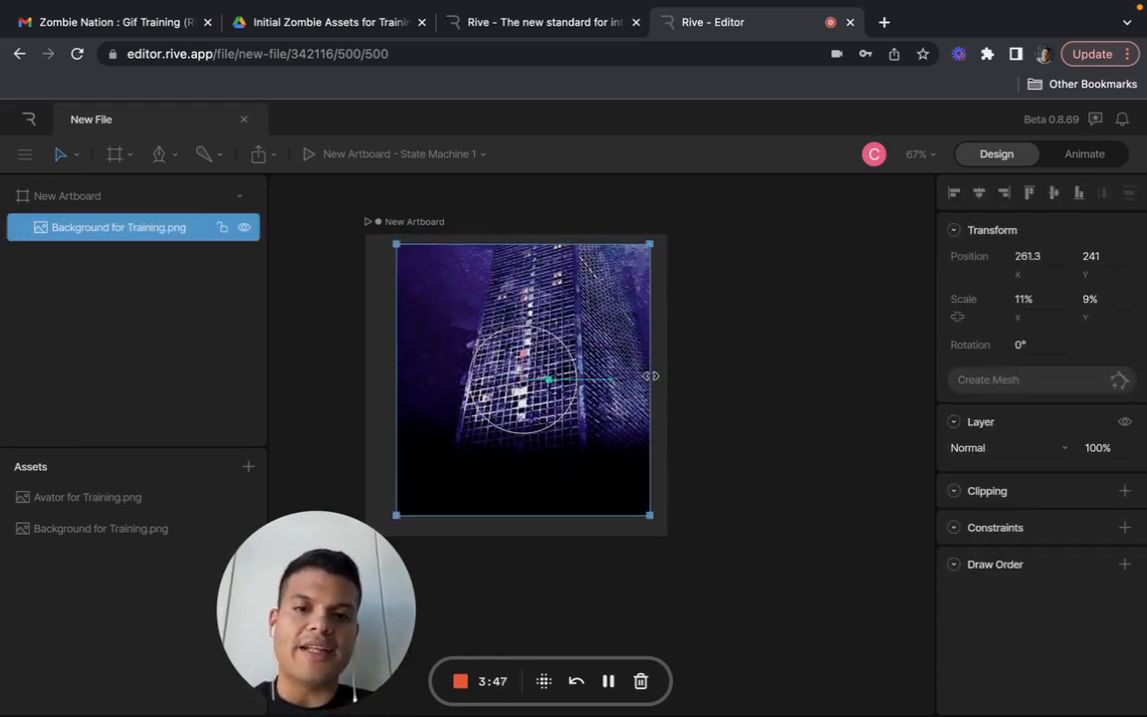
left_click_drag(648, 243, 657, 235)
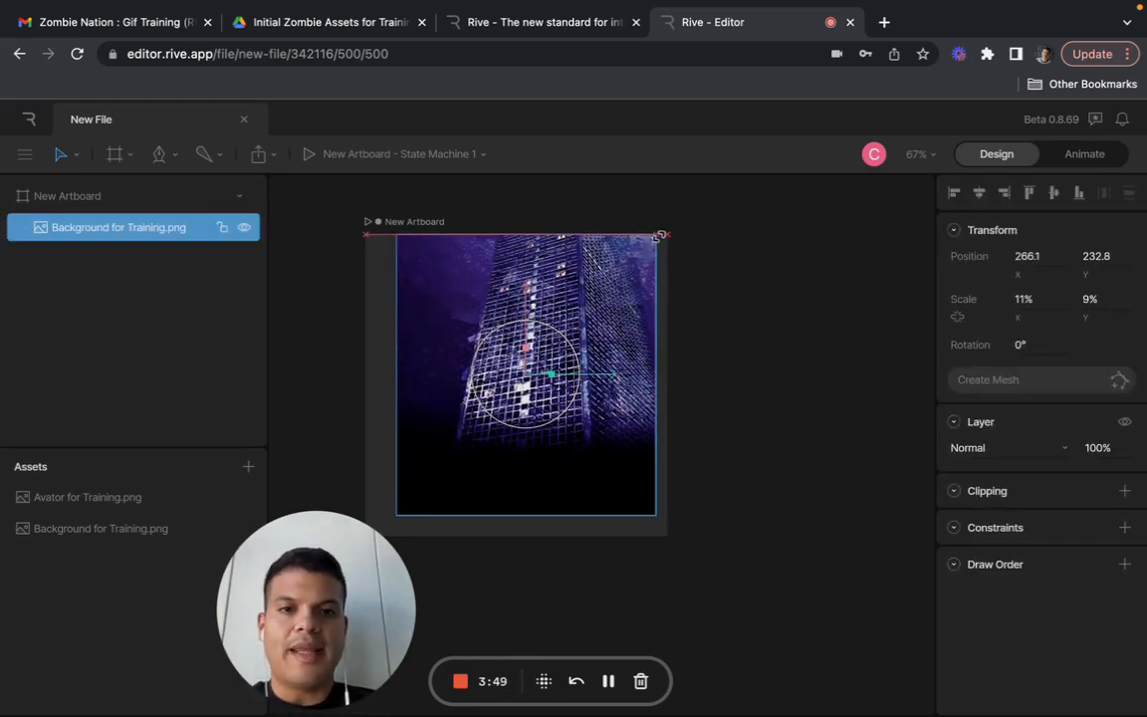
left_click(745, 301)
left_click(580, 334)
left_click_drag(581, 333, 580, 340)
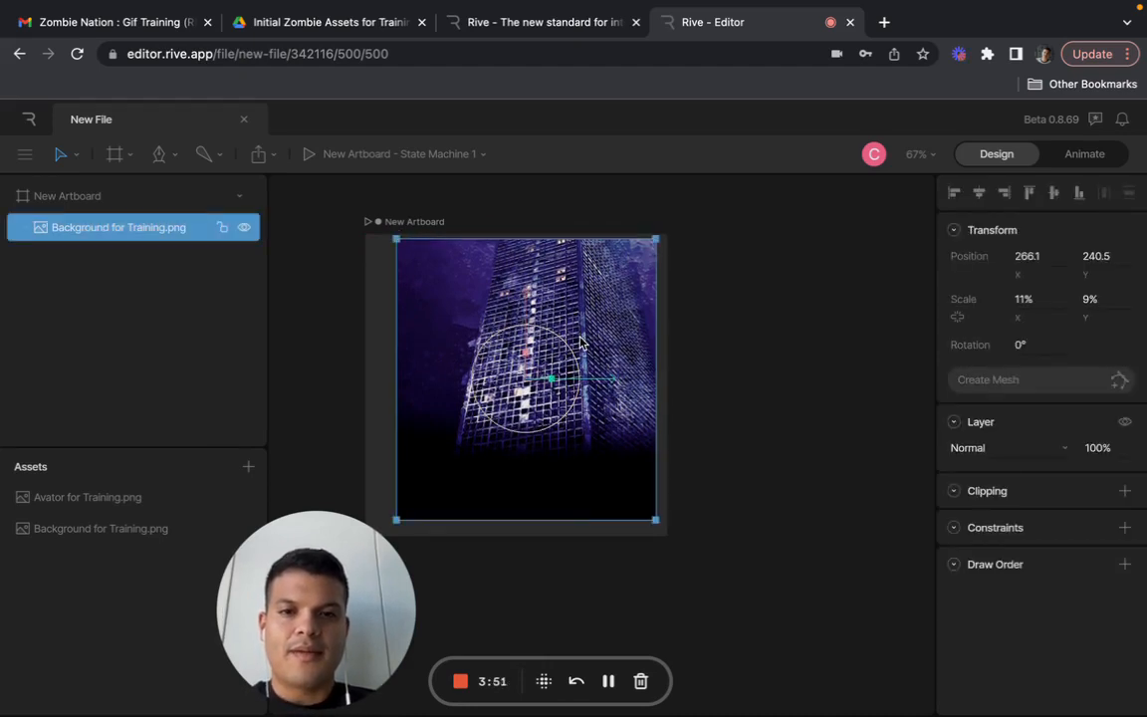
left_click(736, 358)
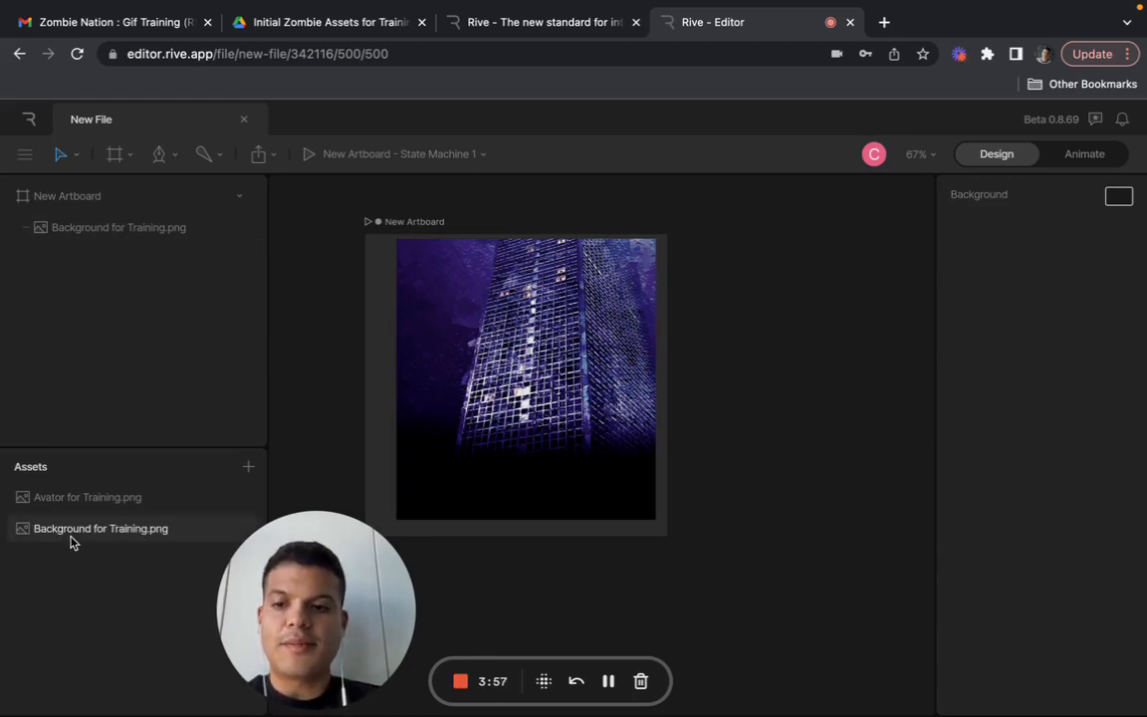
- Place Avator for Training.png on the artboard and shrink it to about 19% by 16% scale at X 250, Y 250
left_click_drag(69, 540, 80, 581)
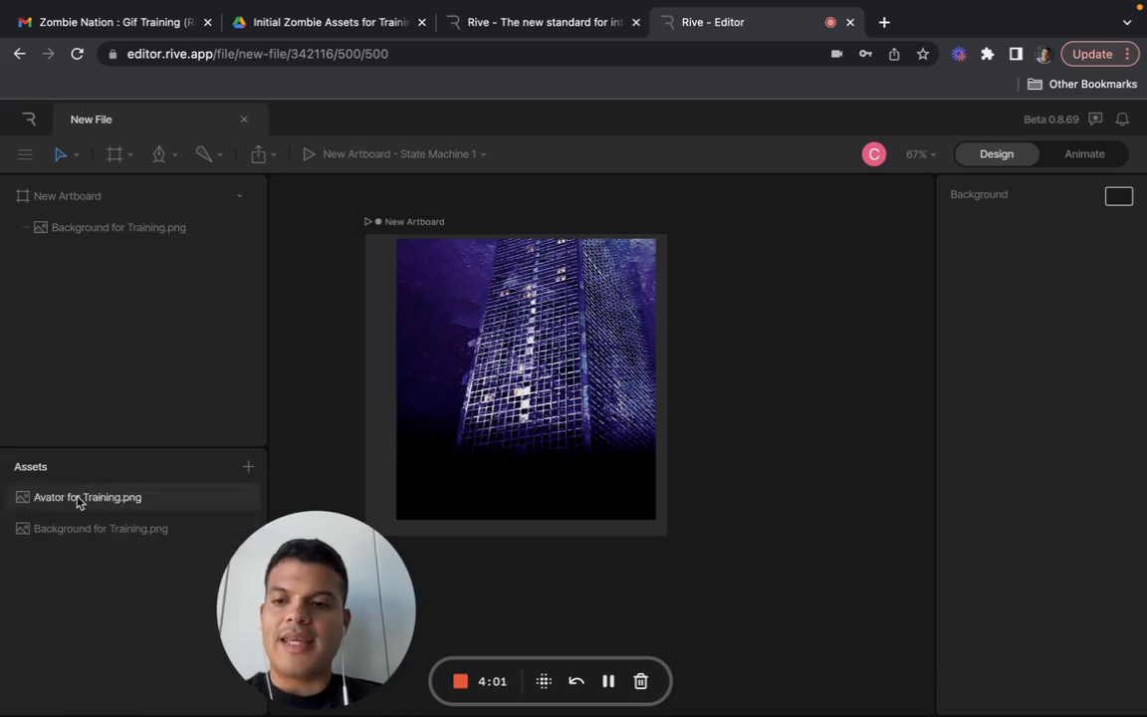
left_click_drag(80, 500, 482, 380)
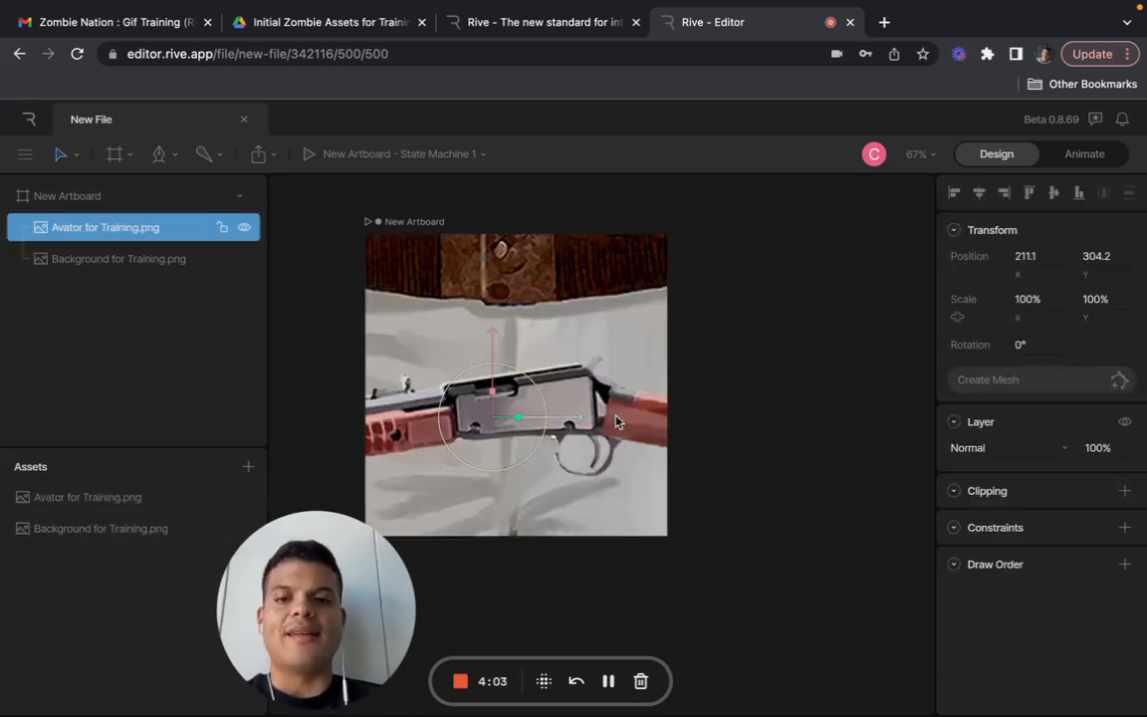
scroll(756, 349, "down", 10)
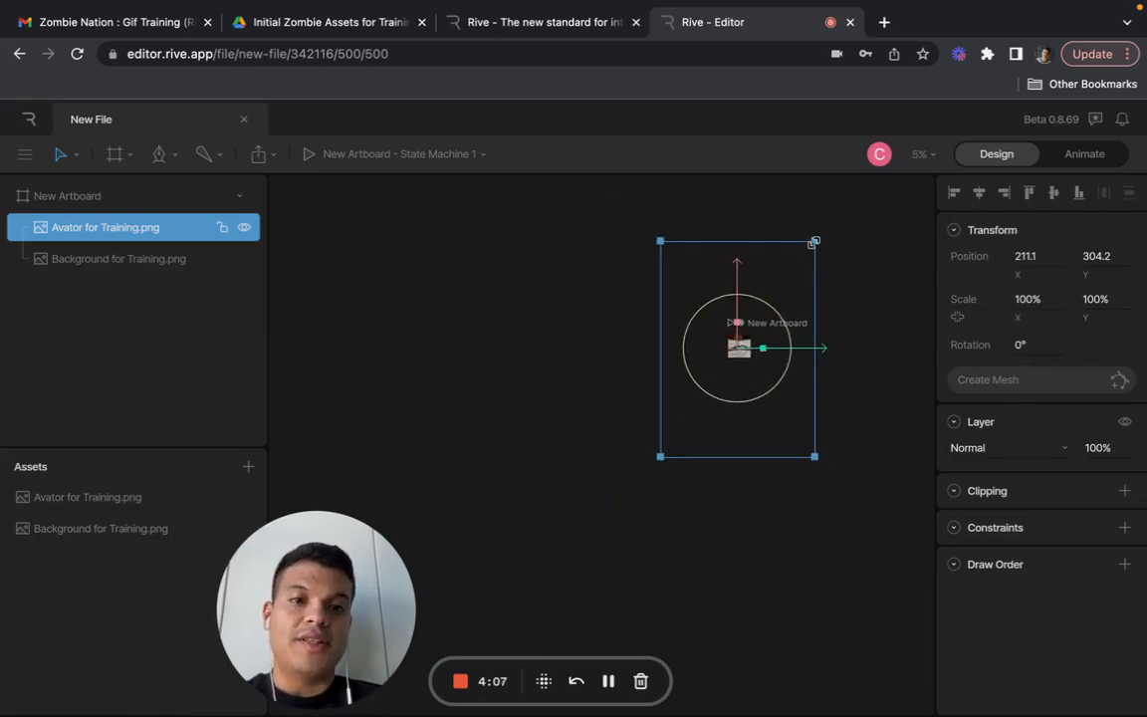
left_click_drag(813, 246, 746, 357)
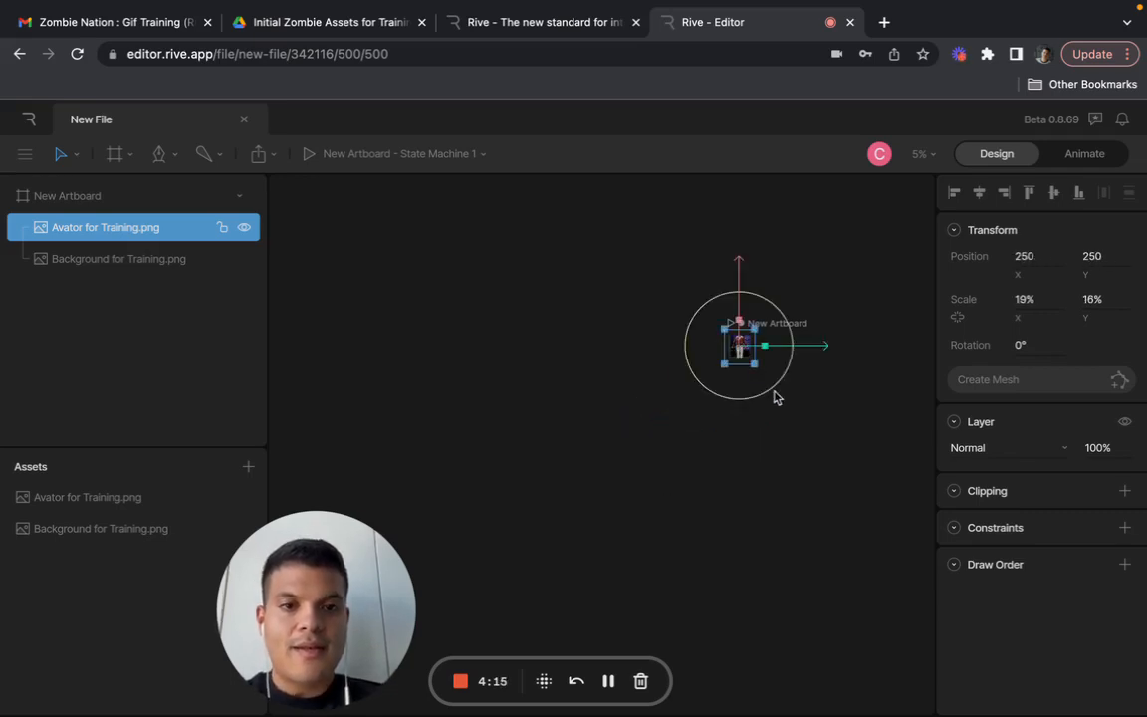
scroll(777, 397, "up", 10)
scroll(776, 397, "down", 5)
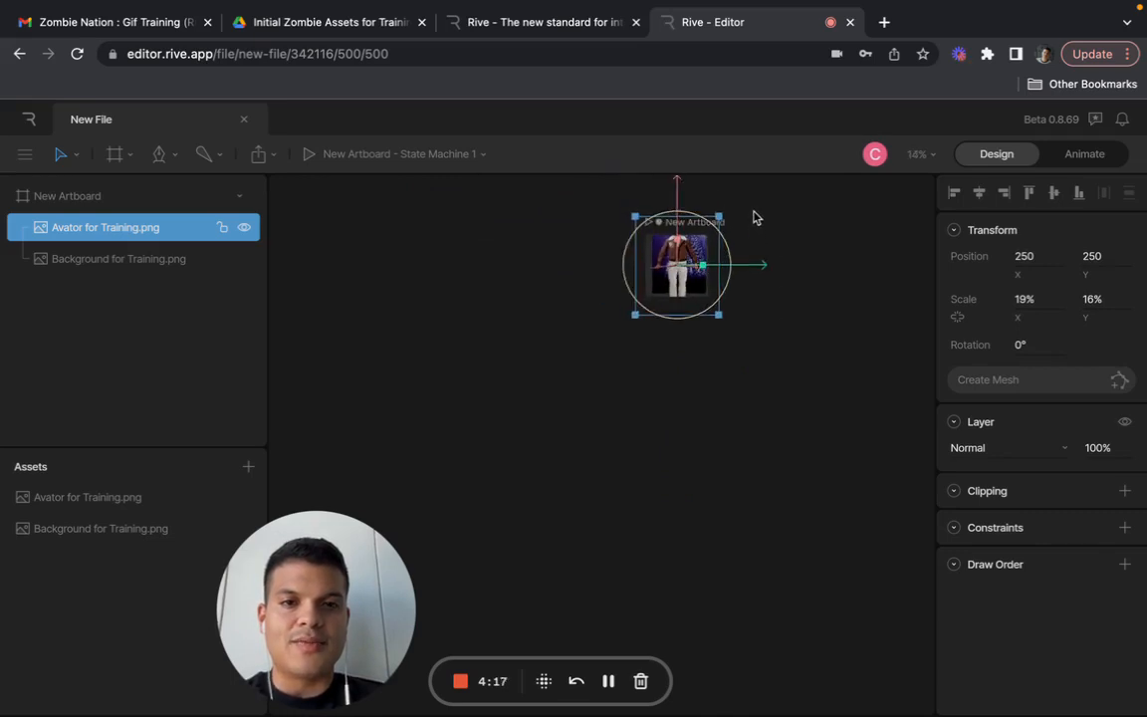
scroll(760, 277, "up", 1)
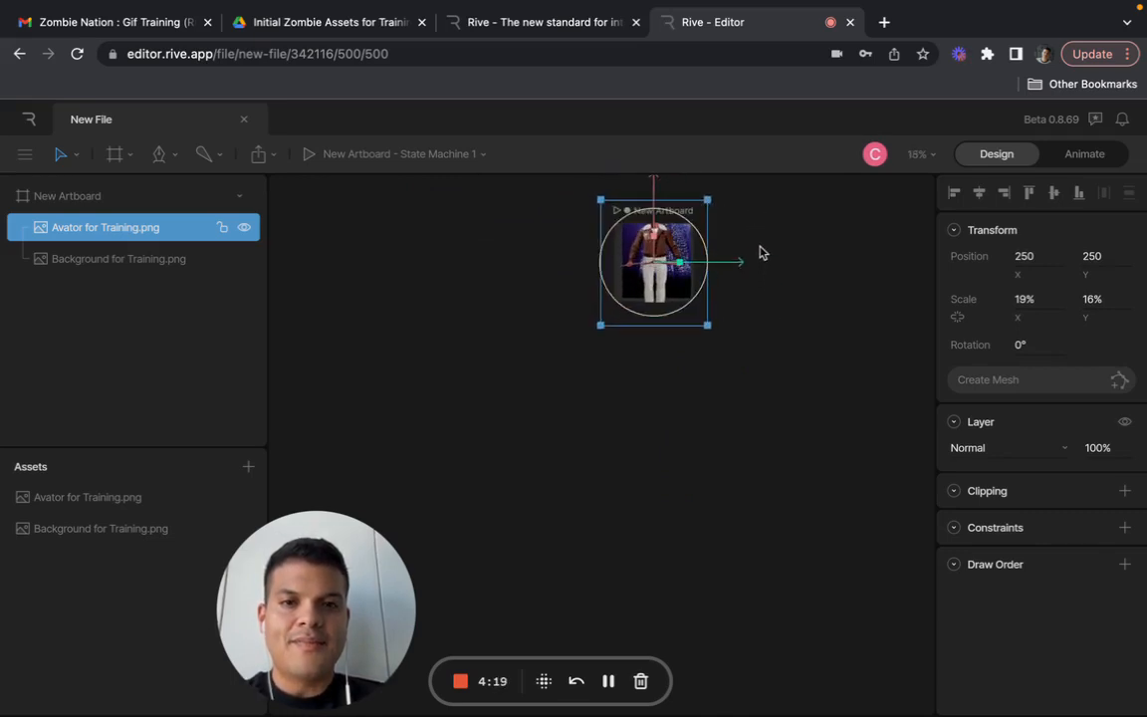
scroll(793, 315, "up", 3)
scroll(793, 322, "up", 5)
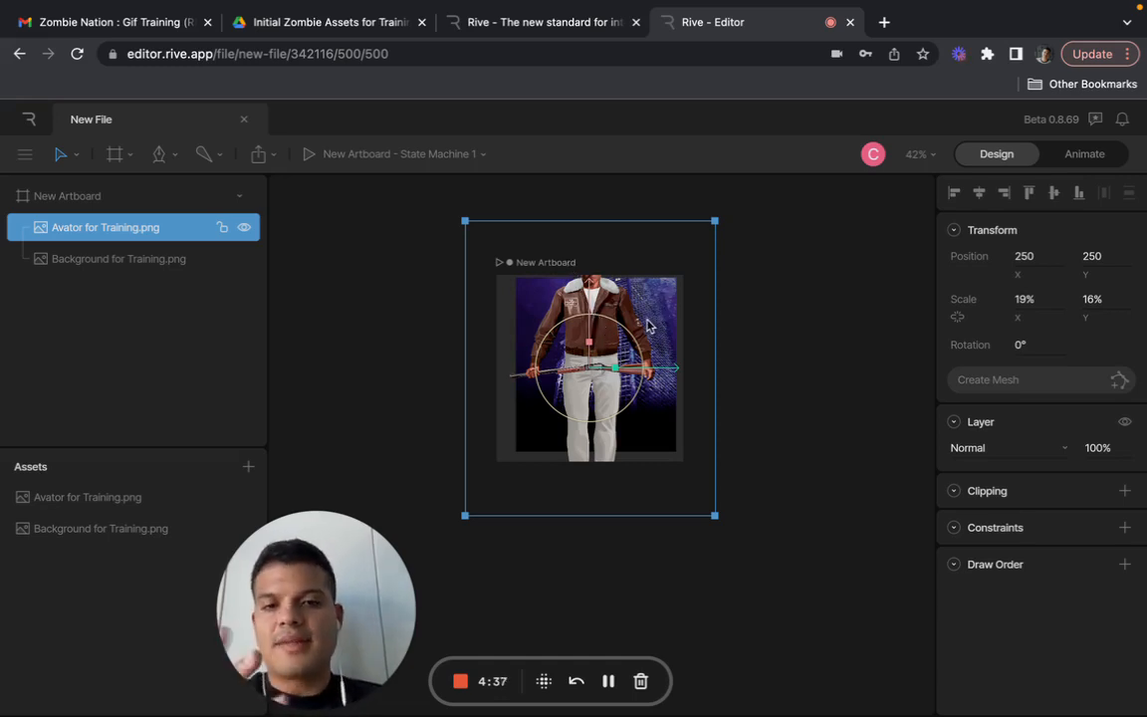
- Stretch Background for Training.png to the artboard's full height, about 11% by 10% scale at X 264.7, Y 250
left_click(165, 265)
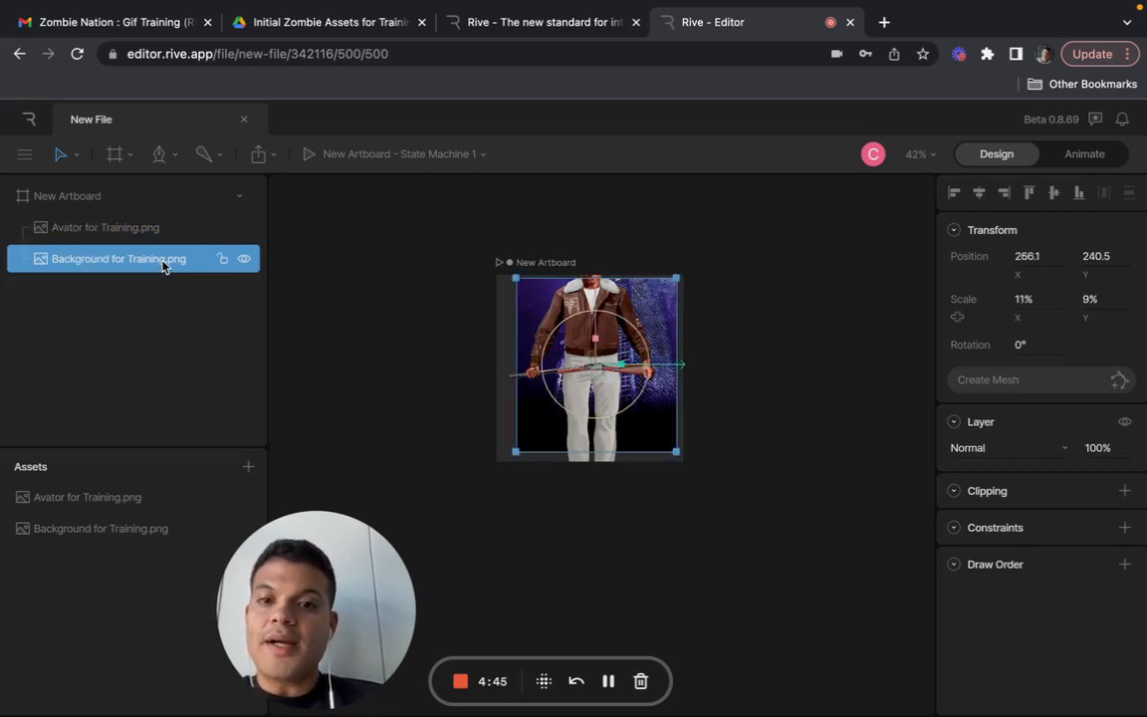
left_click_drag(517, 451, 512, 462)
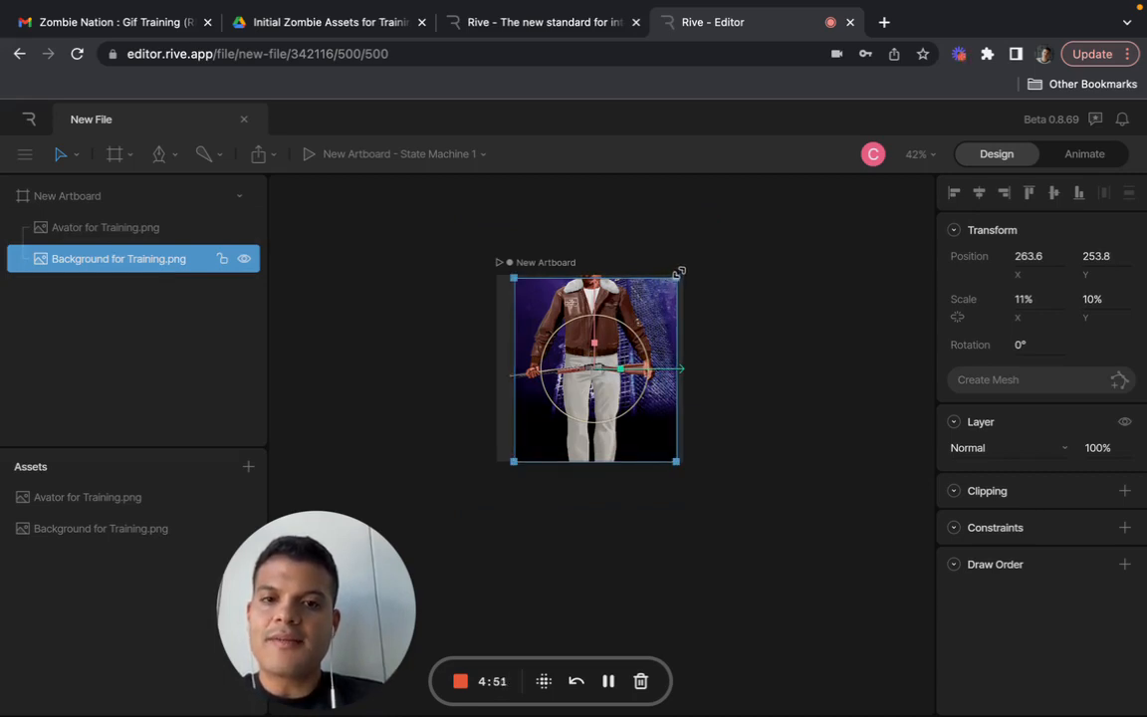
left_click_drag(678, 272, 679, 269)
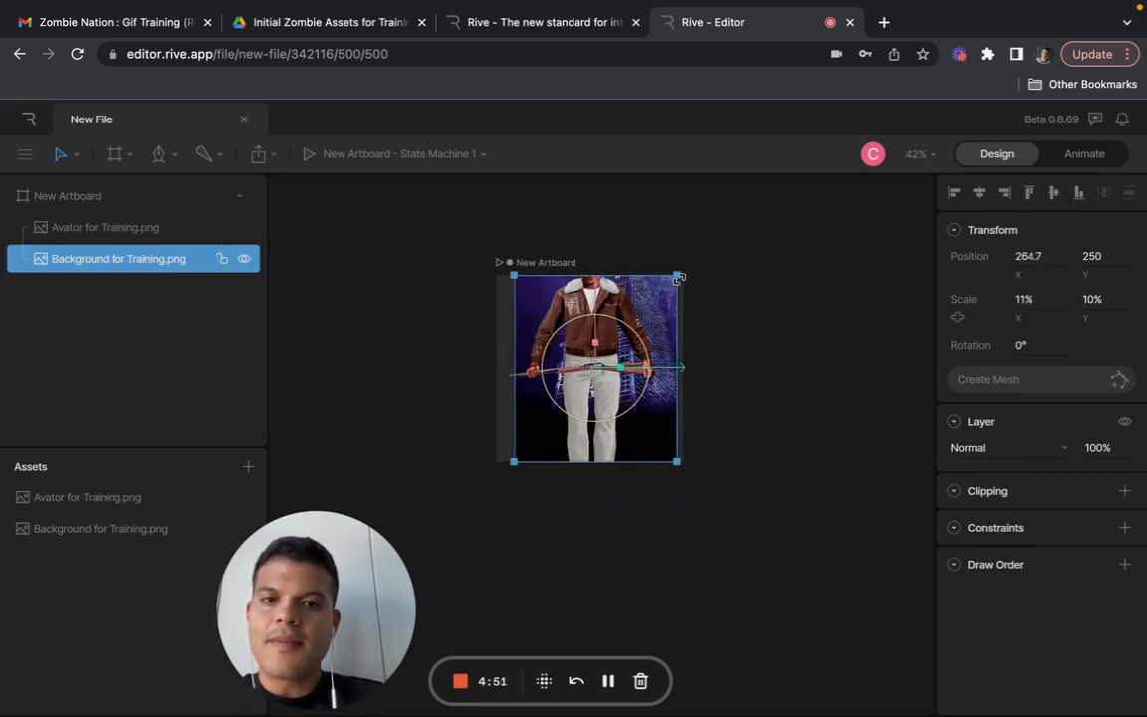
- Shrink the avatar image to about 9% by 8% scale and move it to about X 98.5, Y 321.7
left_click(96, 228)
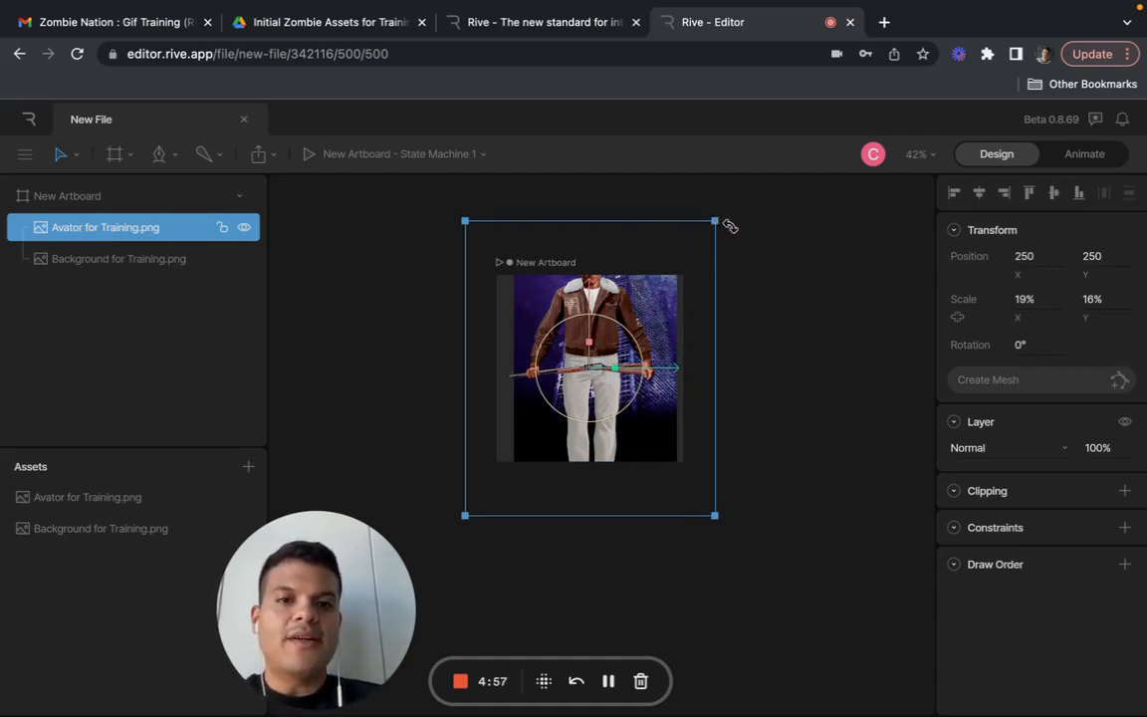
left_click_drag(712, 222, 579, 368)
left_click_drag(533, 431, 551, 383)
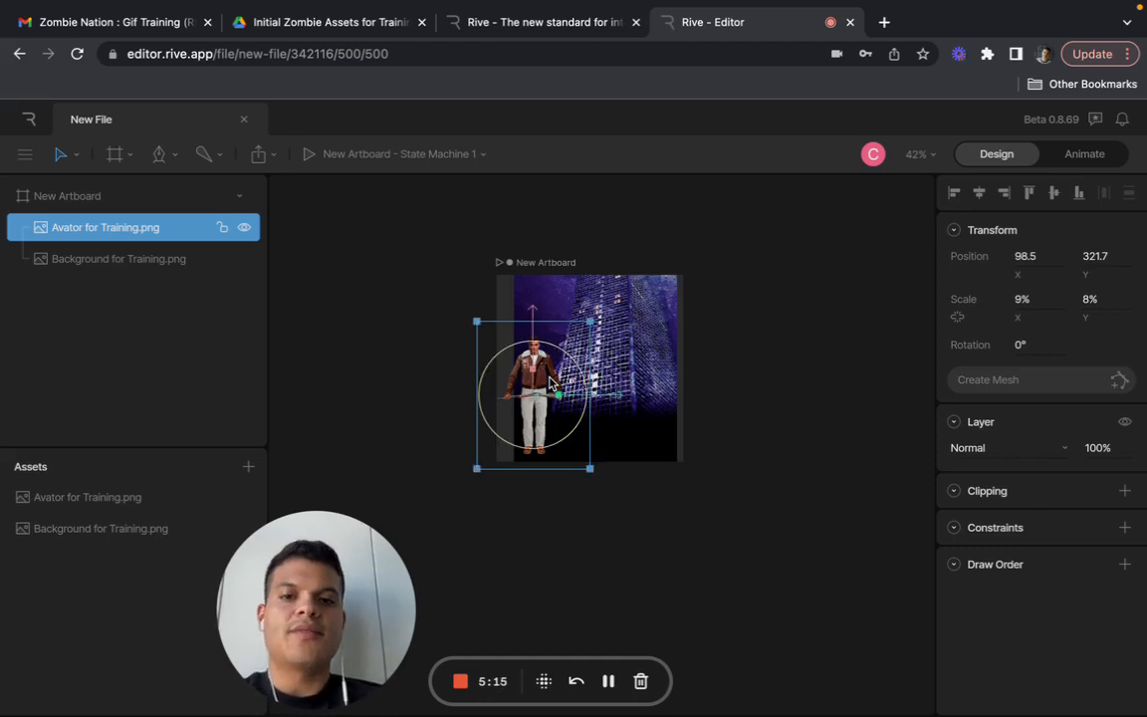
left_click(681, 491)
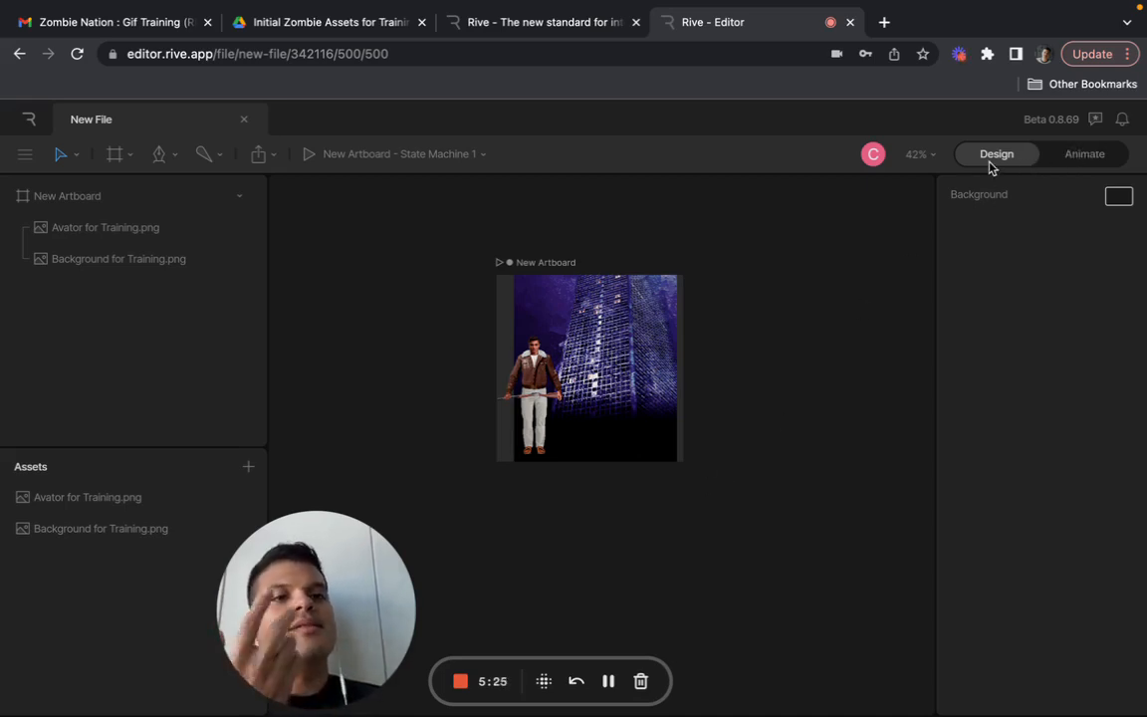
left_click(536, 383)
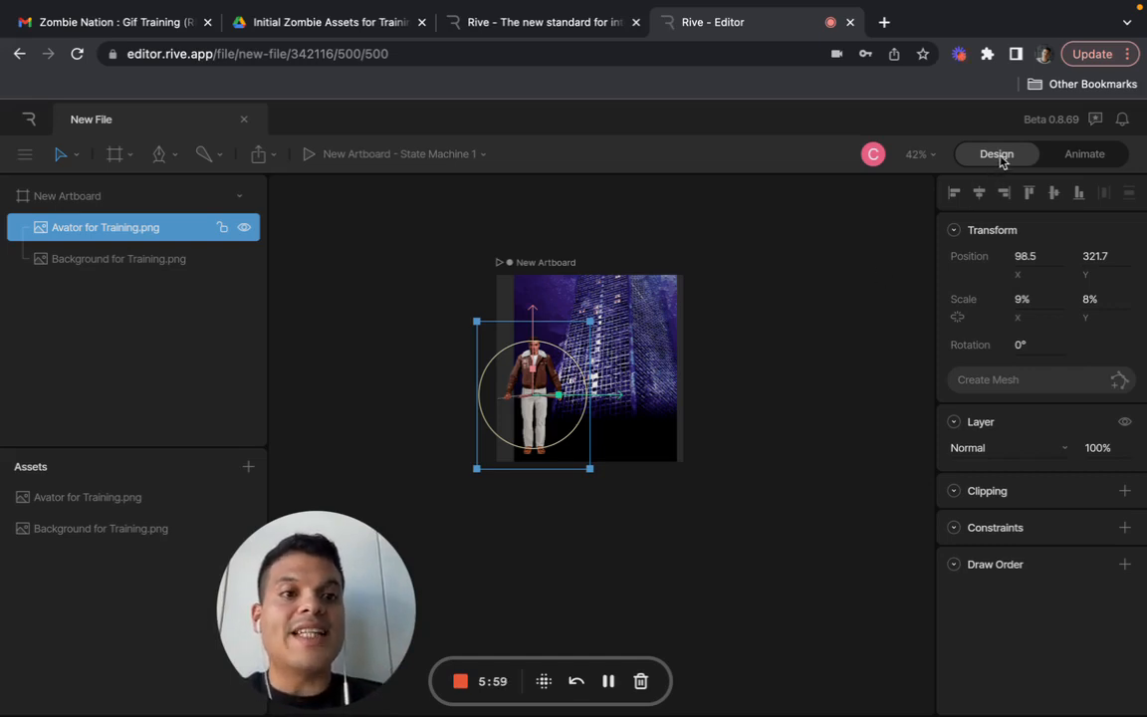
- Switch the file to Animate mode and open the Timeline 1 animation
left_click(1086, 156)
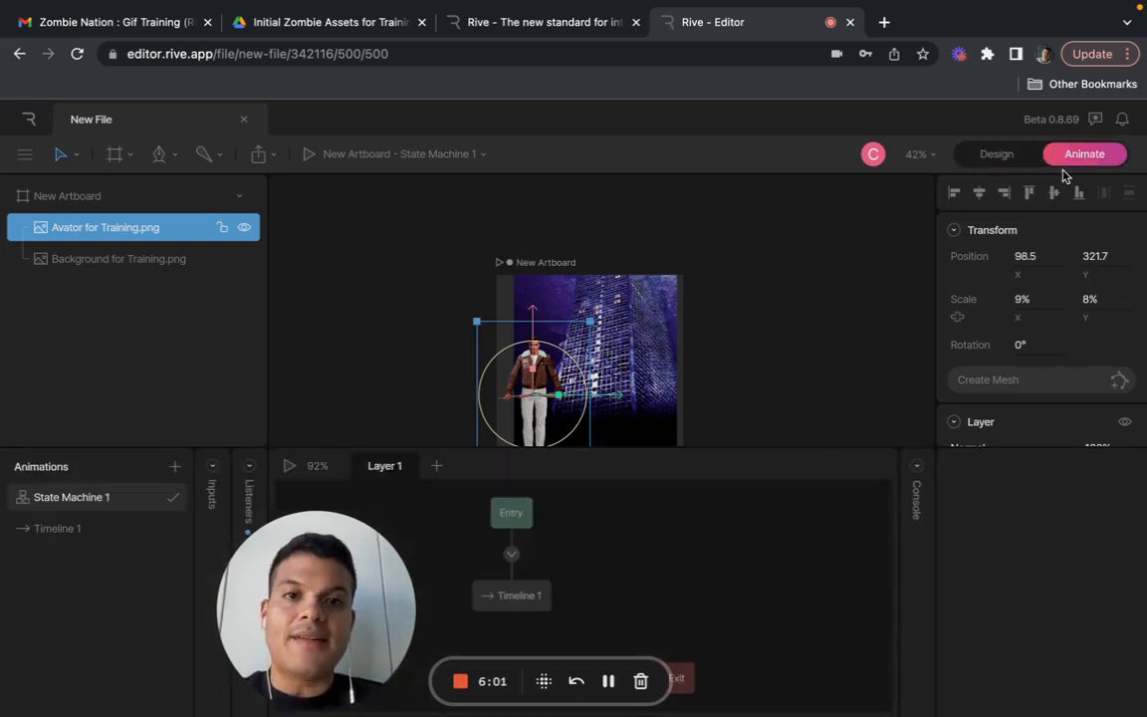
left_click(791, 328)
scroll(793, 330, "down", 3)
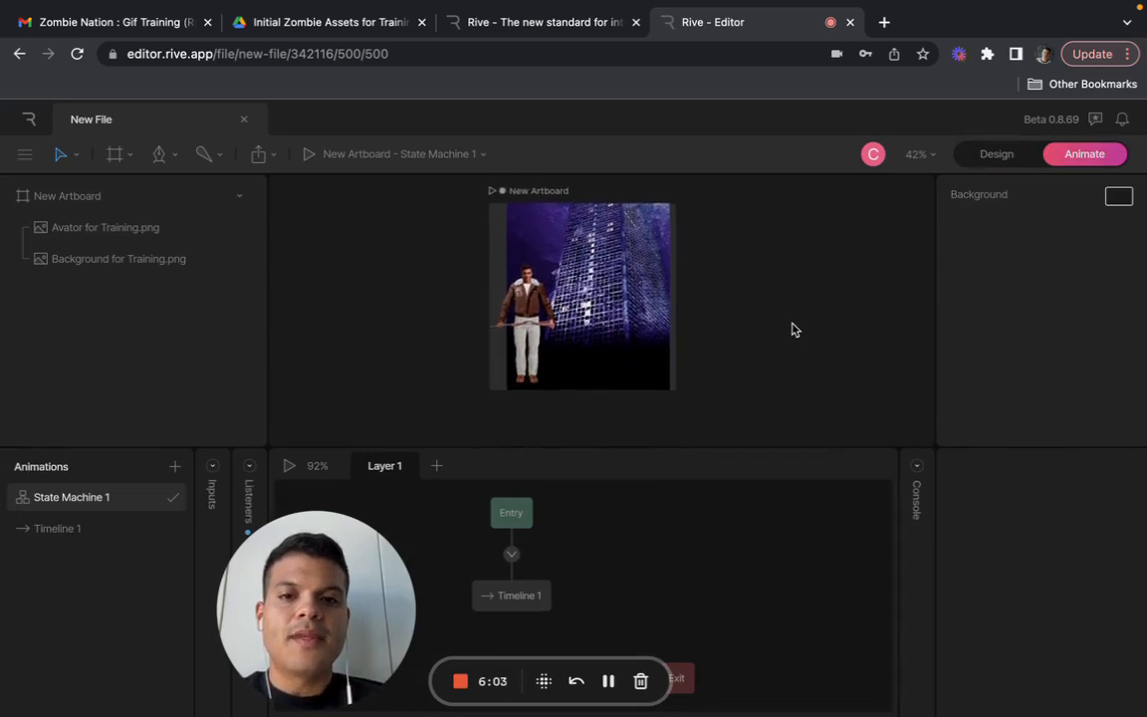
scroll(794, 330, "up", 2)
left_click_drag(340, 585, 132, 587)
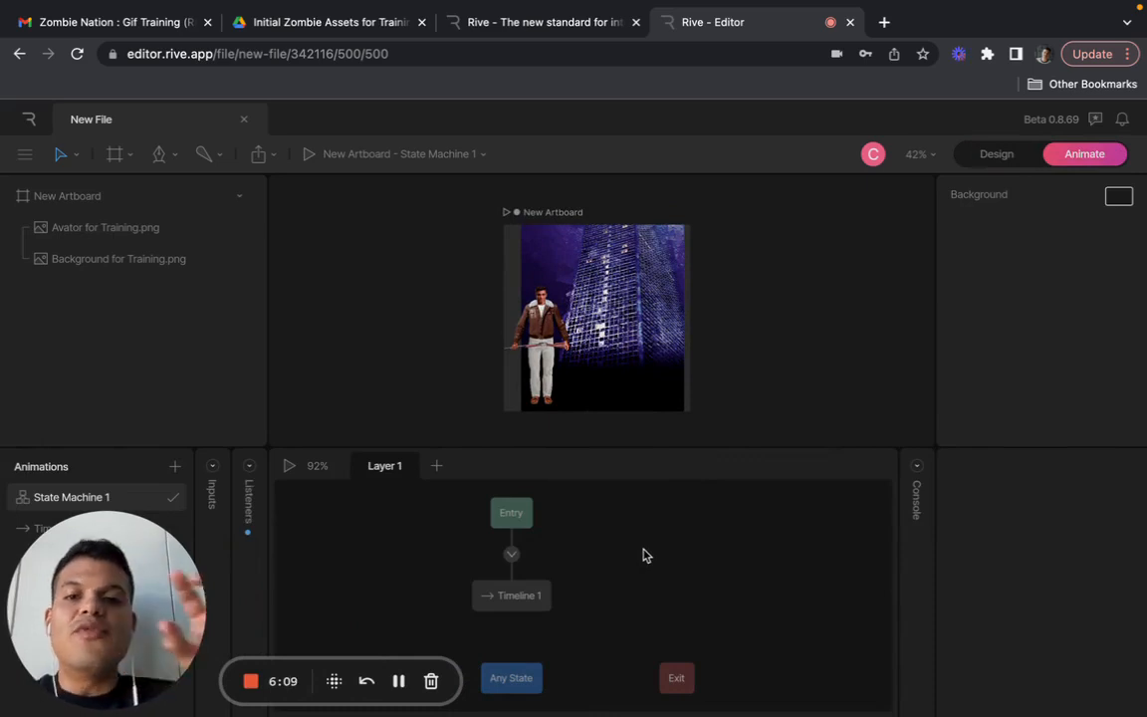
left_click_drag(140, 603, 285, 605)
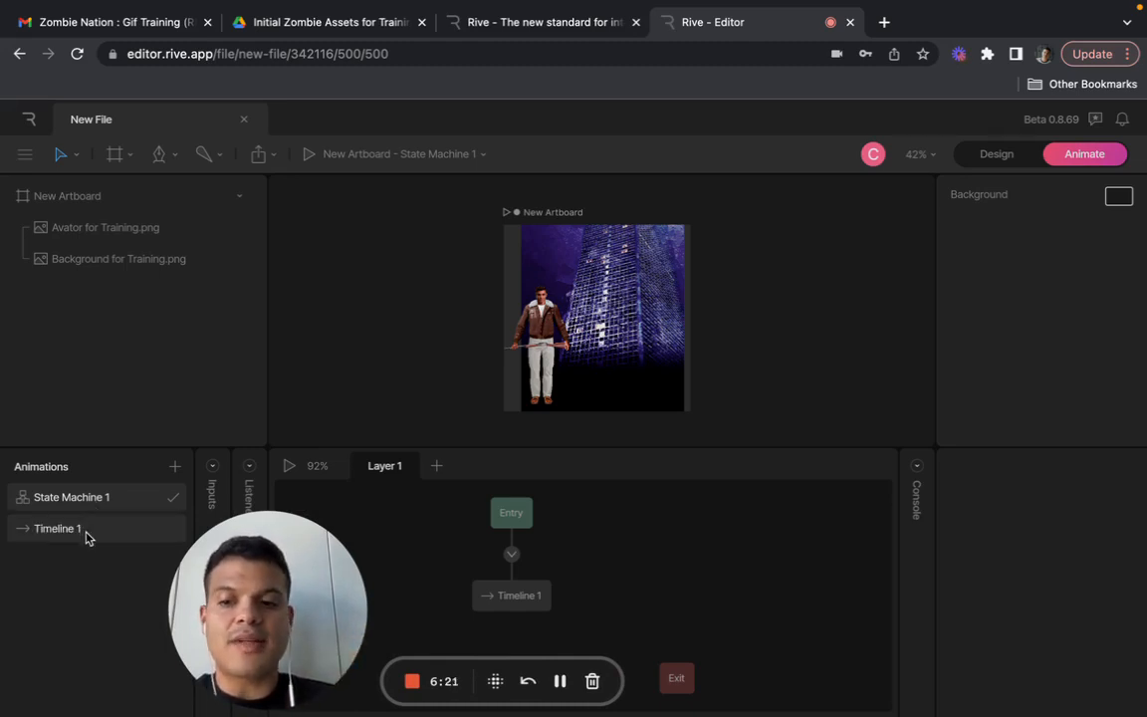
left_click(87, 531)
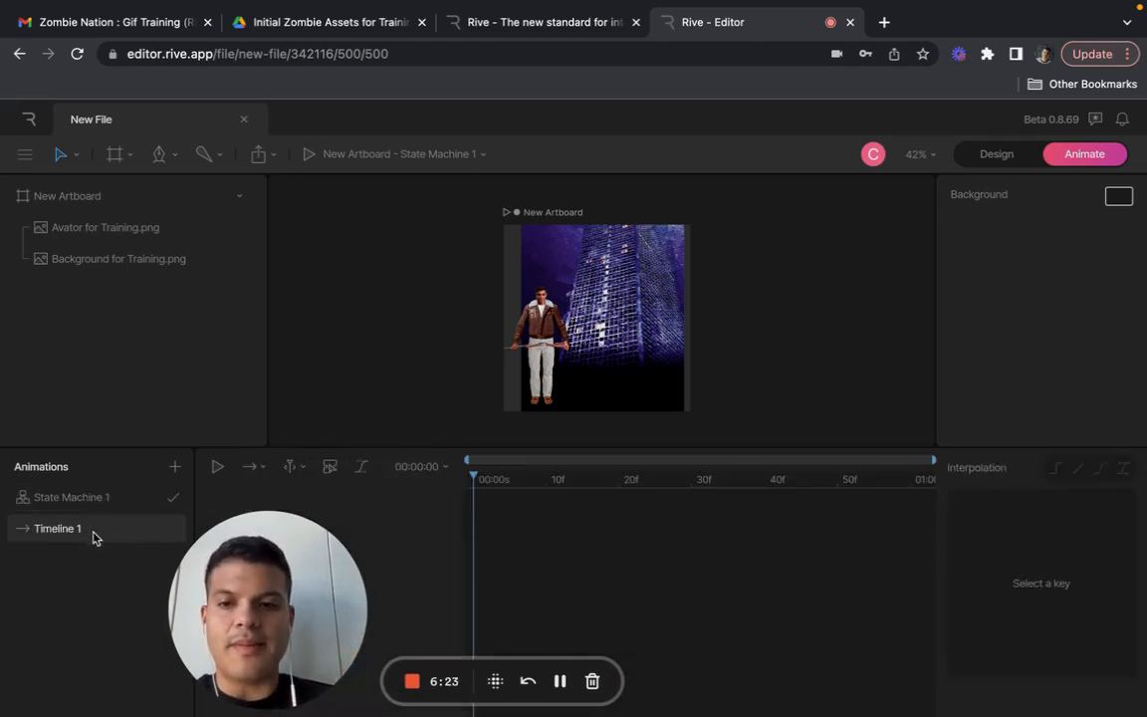
- Play Timeline 1 once in its one-shot mode and set its playback mode to Loop
left_click_drag(264, 588, 105, 588)
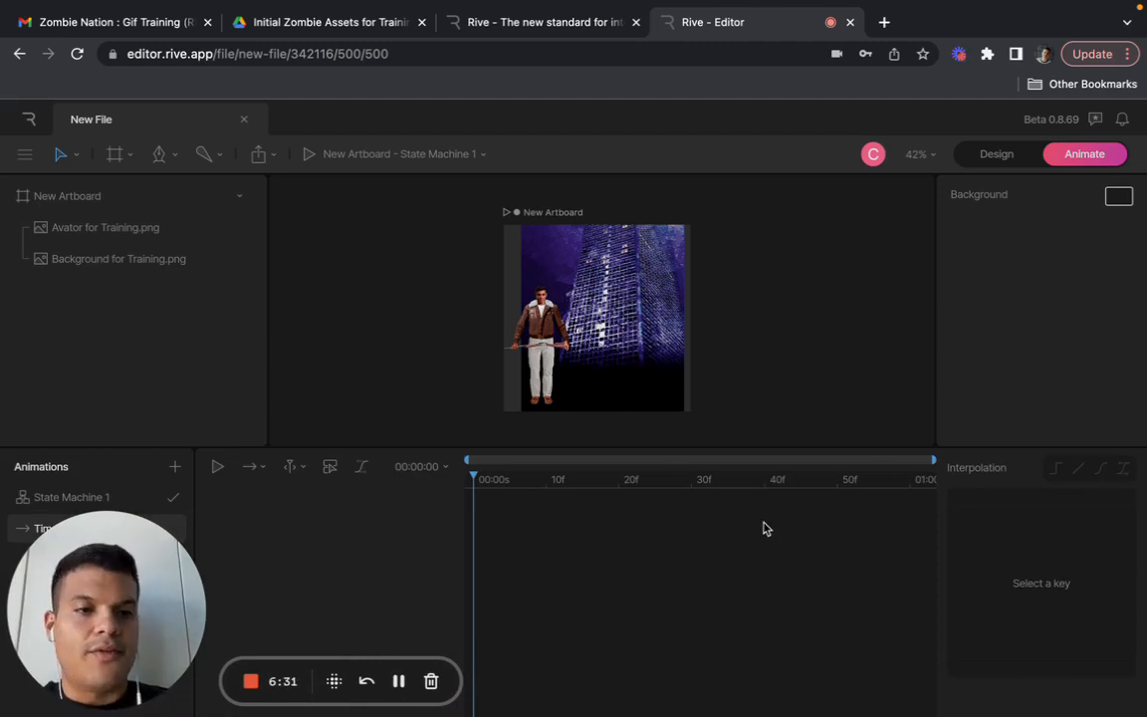
left_click(216, 472)
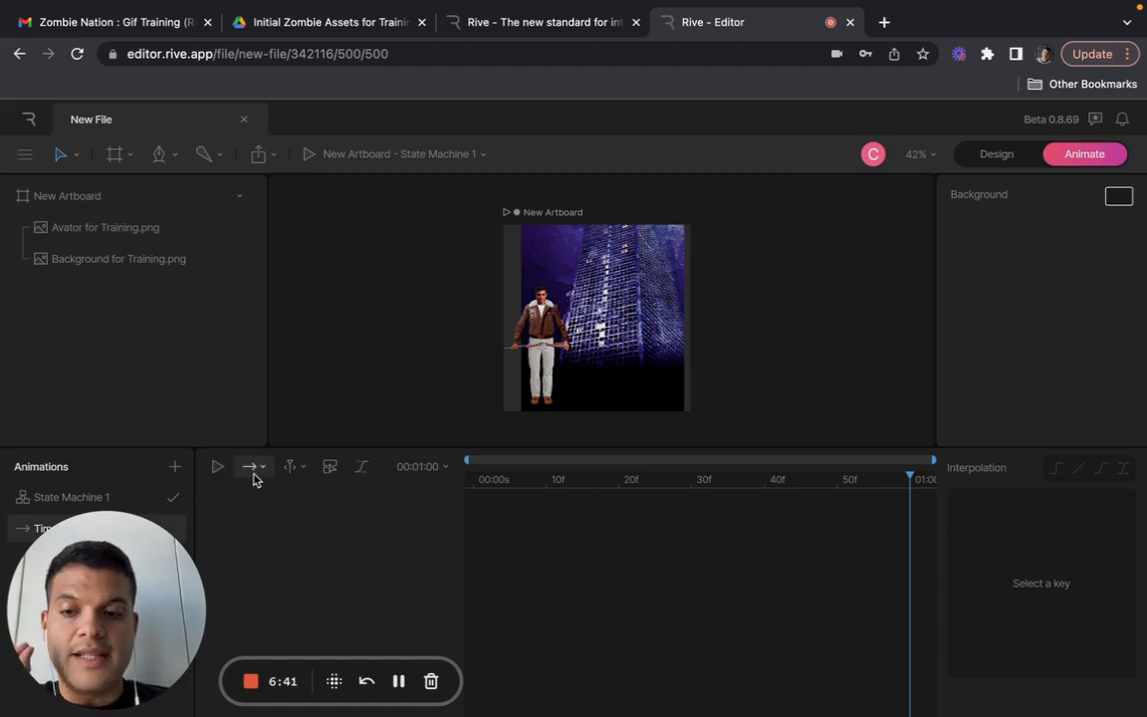
left_click(253, 468)
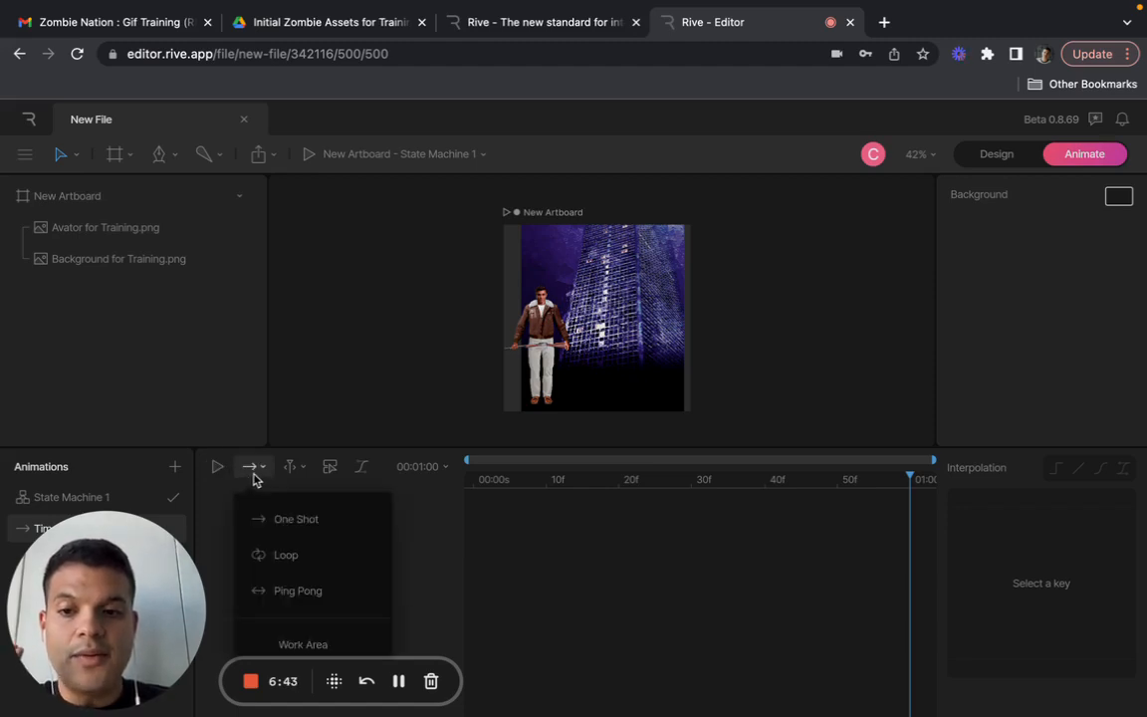
left_click(284, 559)
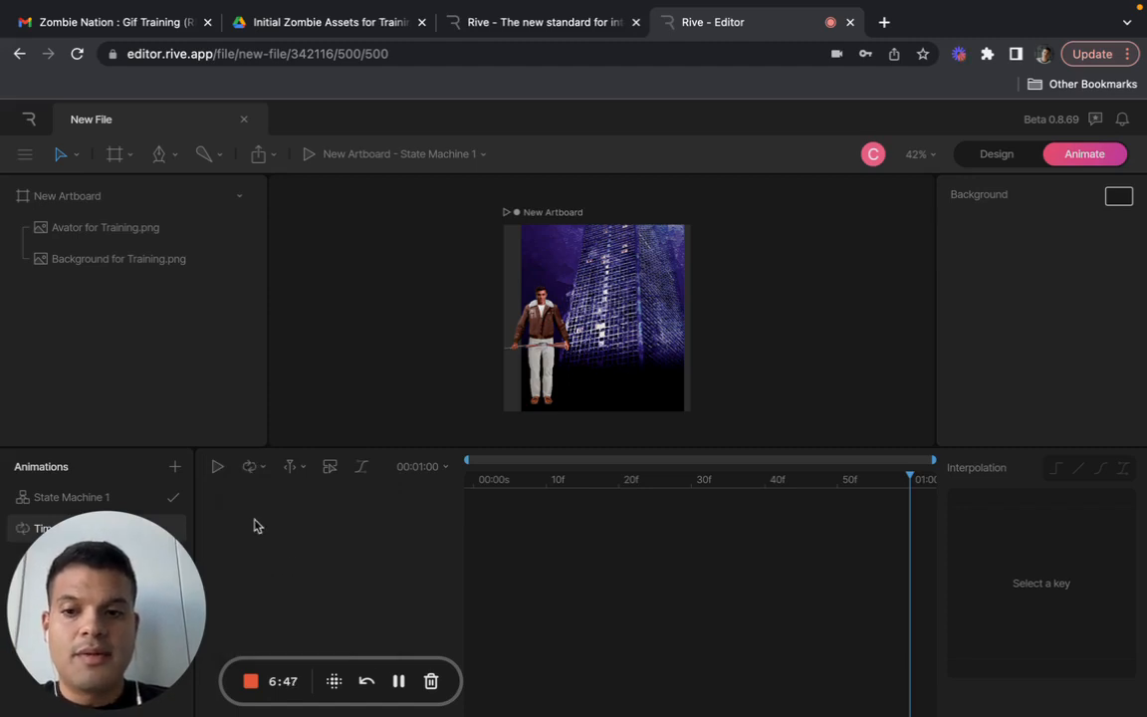
- Preview Timeline 1 looping, stop the playback and return the playhead to 00:00:00
left_click(217, 468)
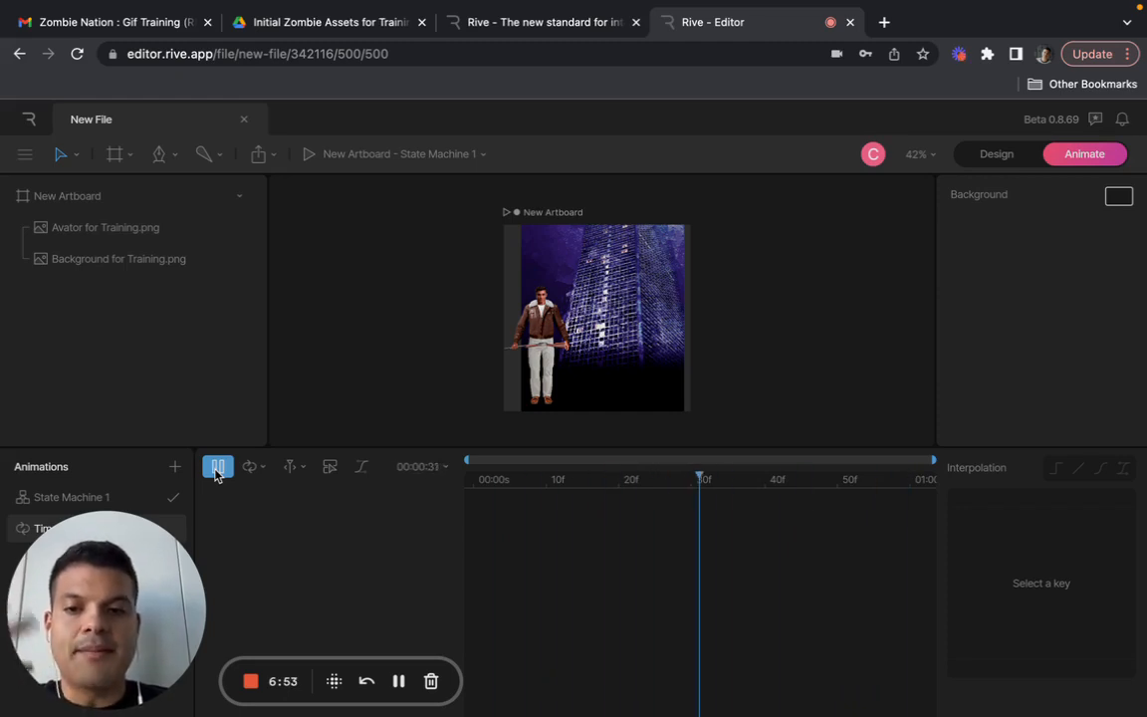
left_click(218, 468)
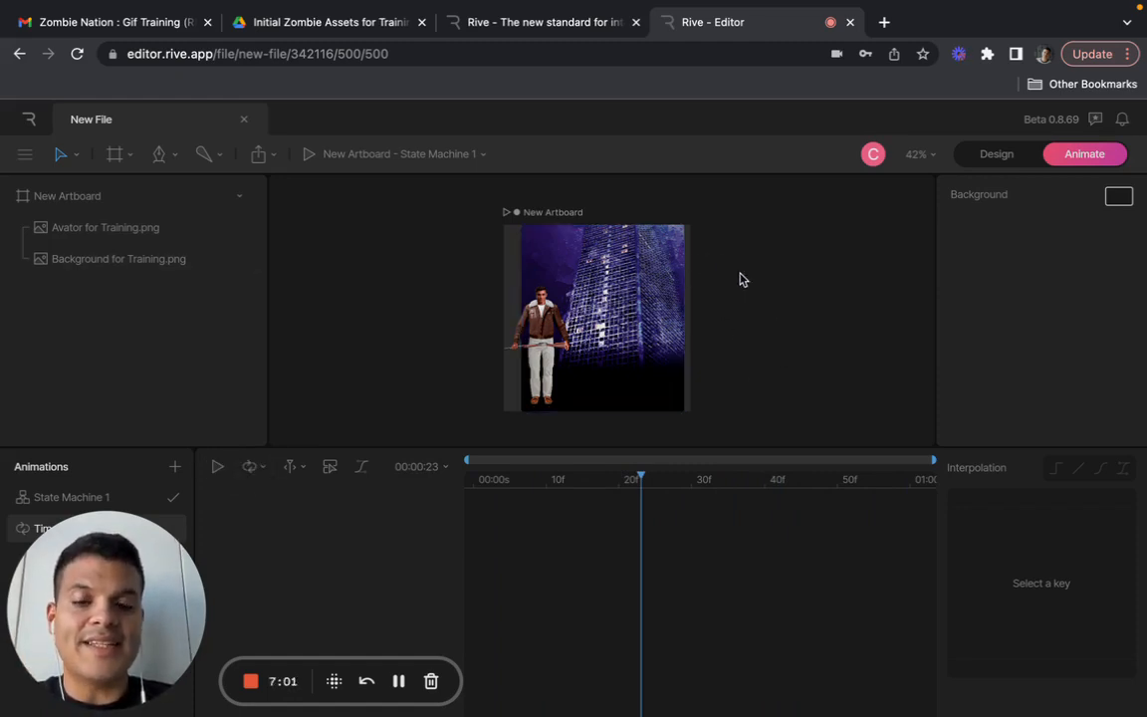
left_click(542, 328)
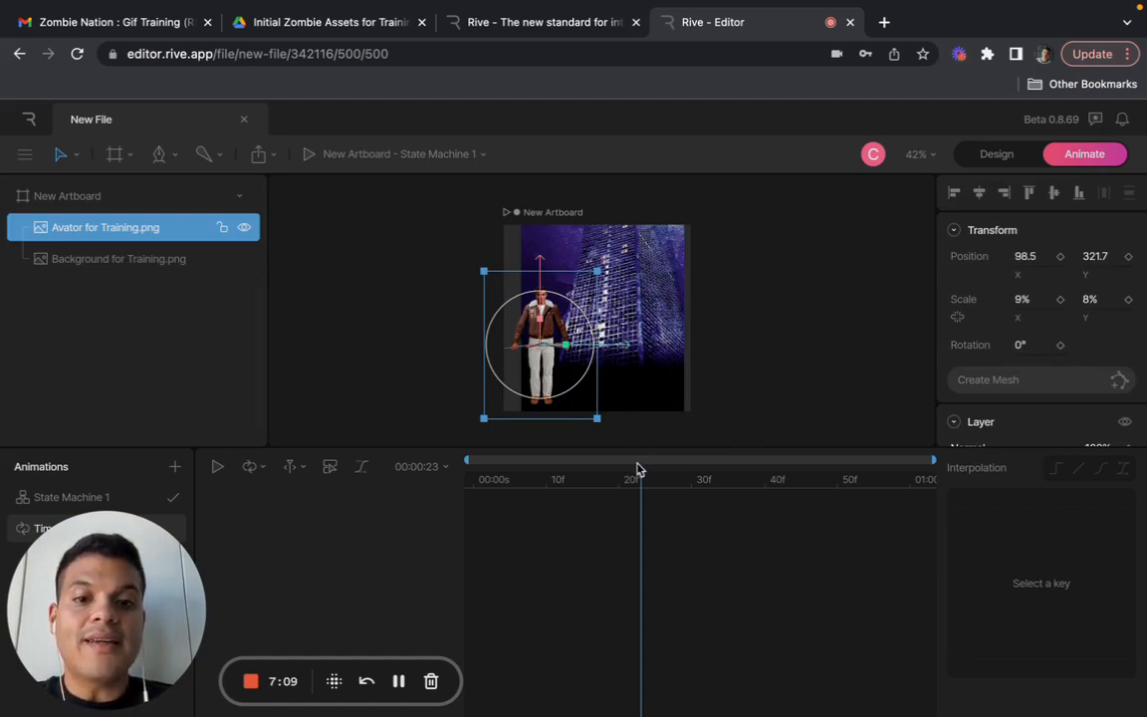
left_click(391, 402)
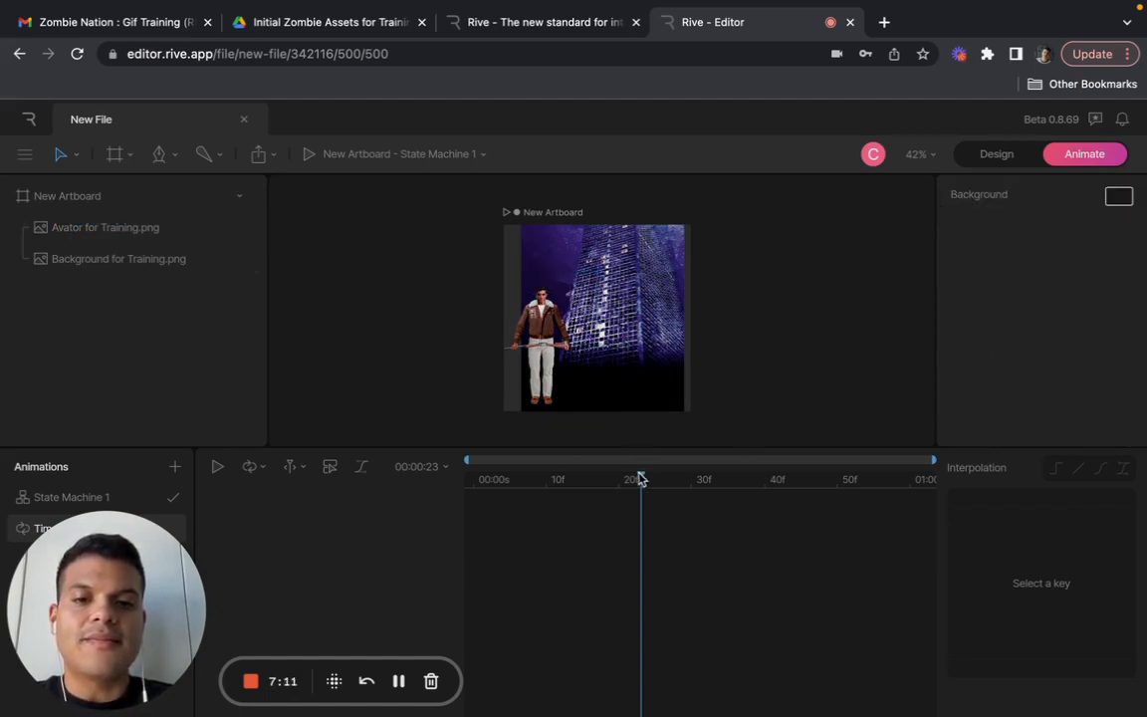
left_click_drag(640, 479, 454, 485)
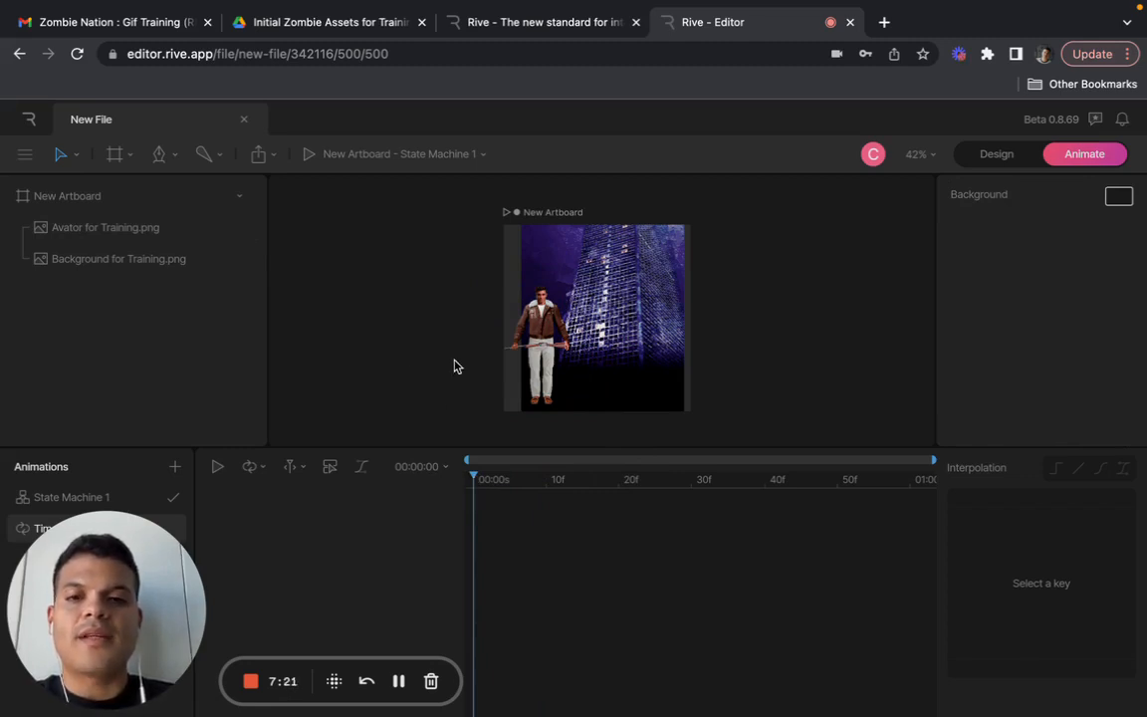
left_click(216, 469)
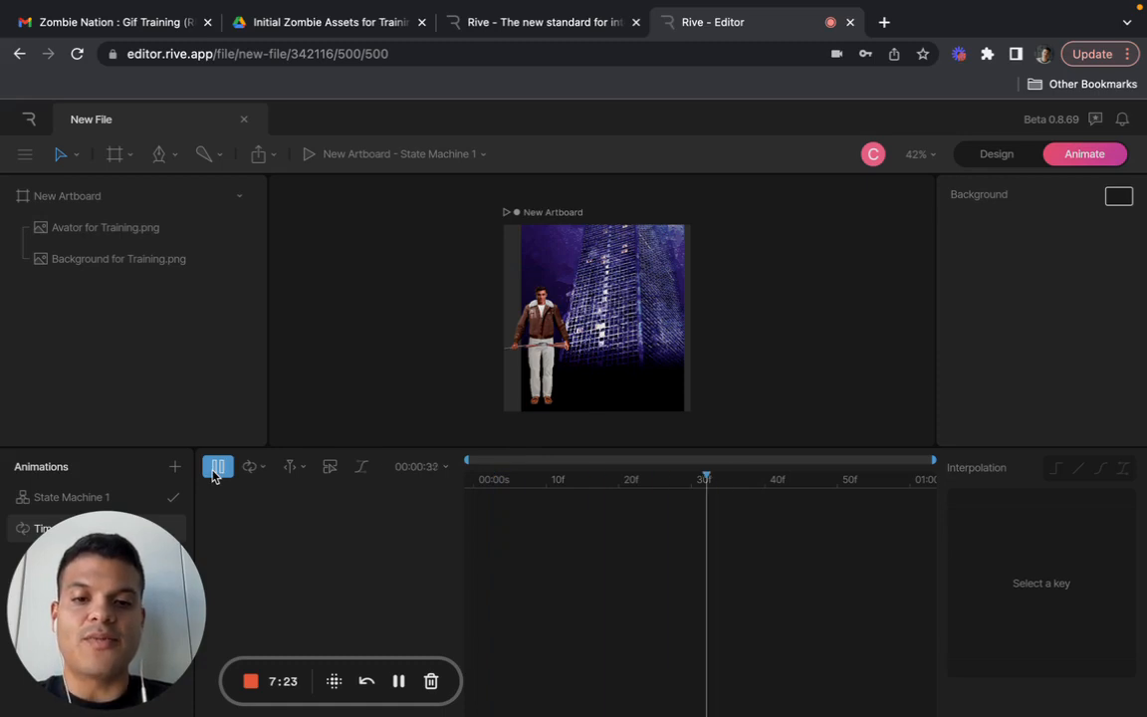
left_click(213, 471)
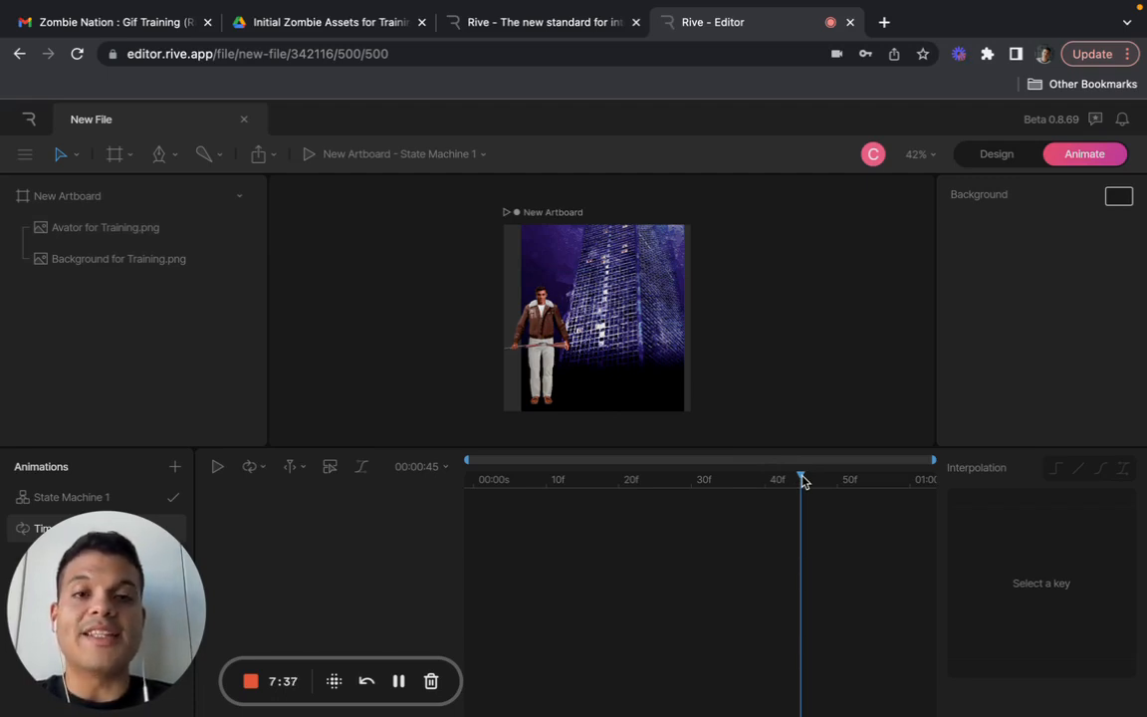
left_click_drag(804, 482, 448, 489)
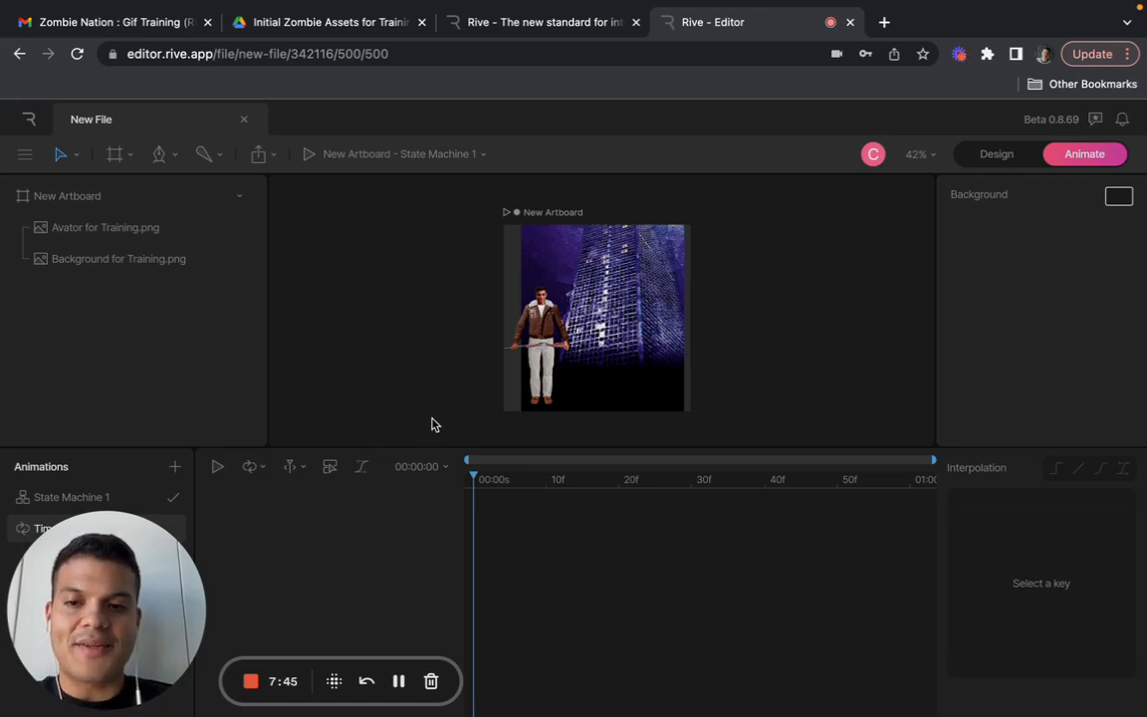
left_click(250, 470)
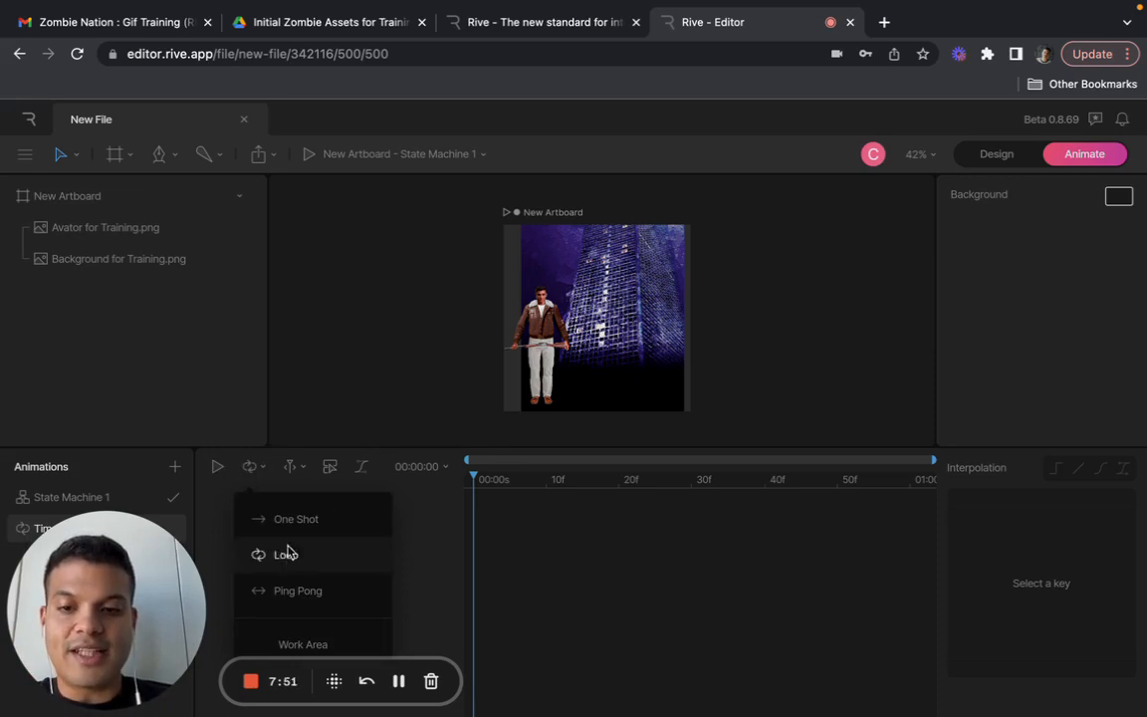
left_click(444, 522)
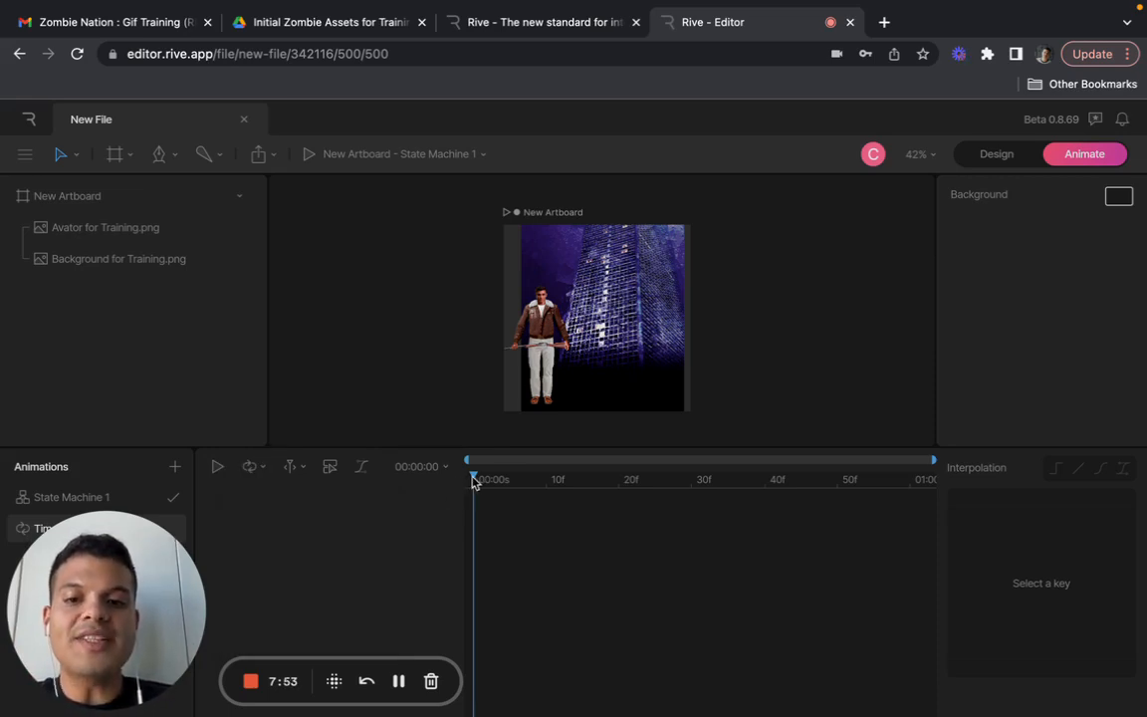
left_click(494, 316)
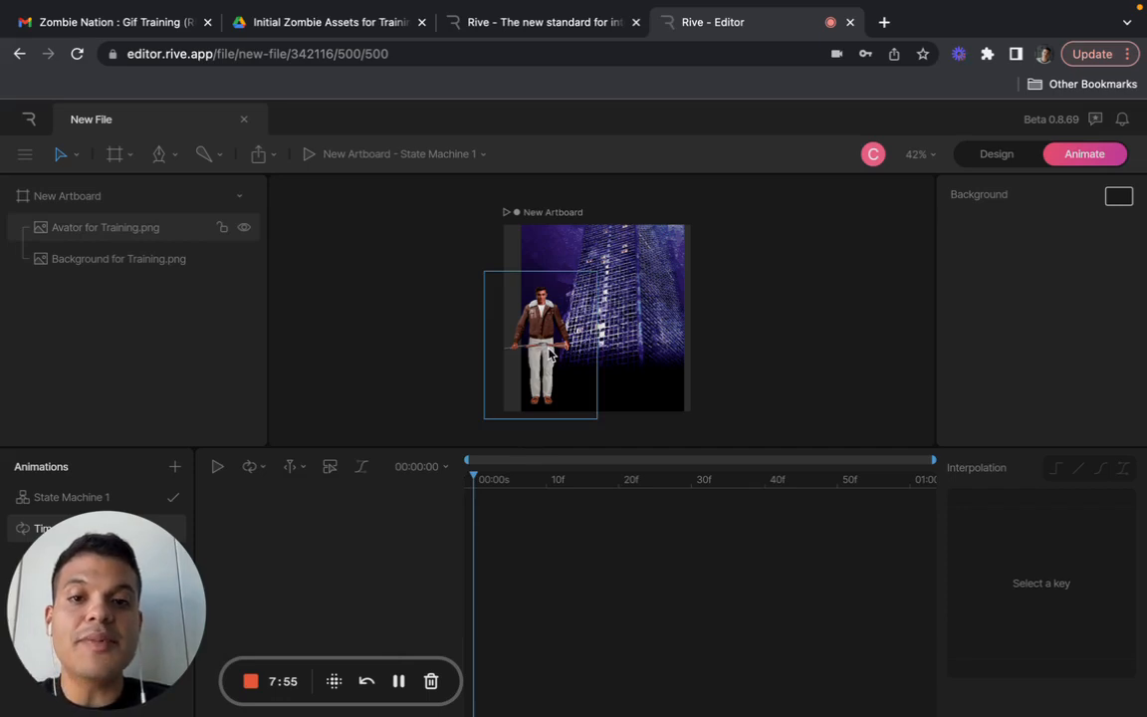
left_click(499, 433)
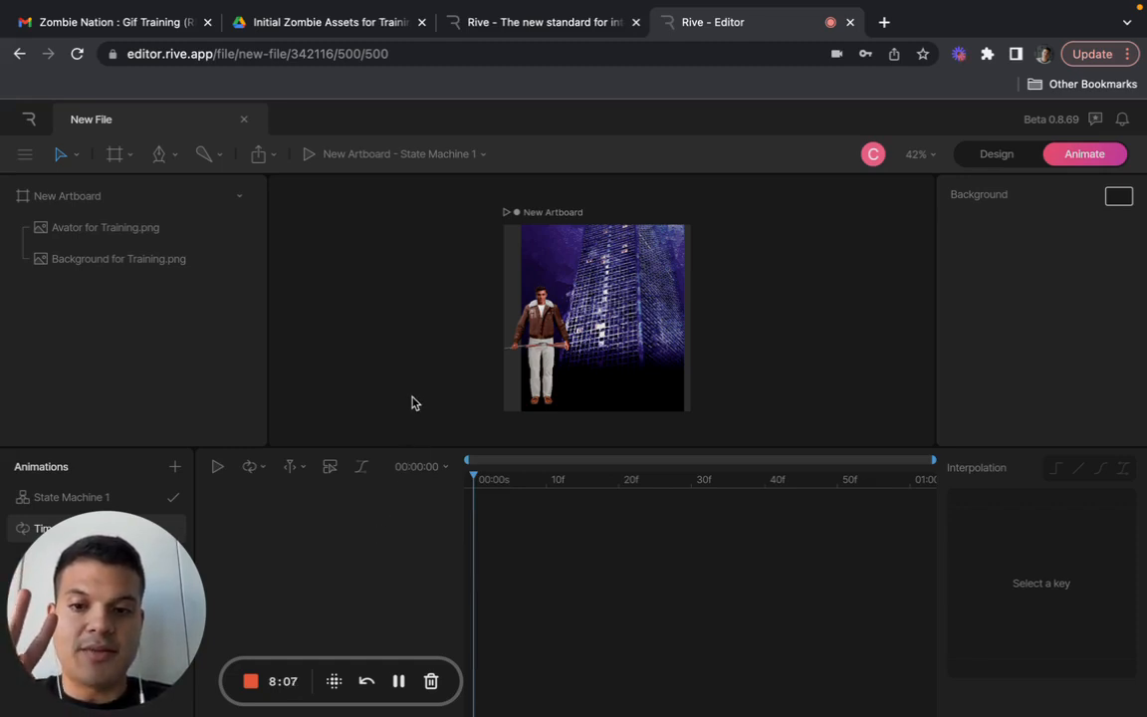
- Keyframe the avatar's starting position at 00:00:00 by moving it horizontally to about X 193.4
left_click(560, 311)
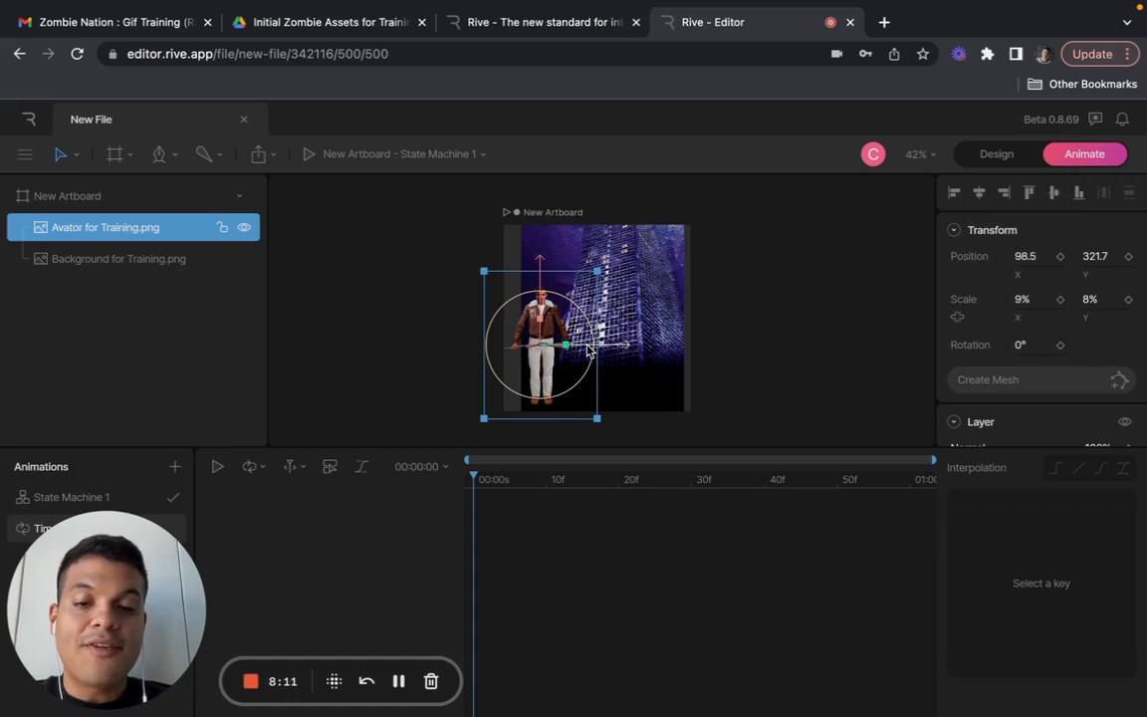
left_click_drag(587, 348, 627, 349)
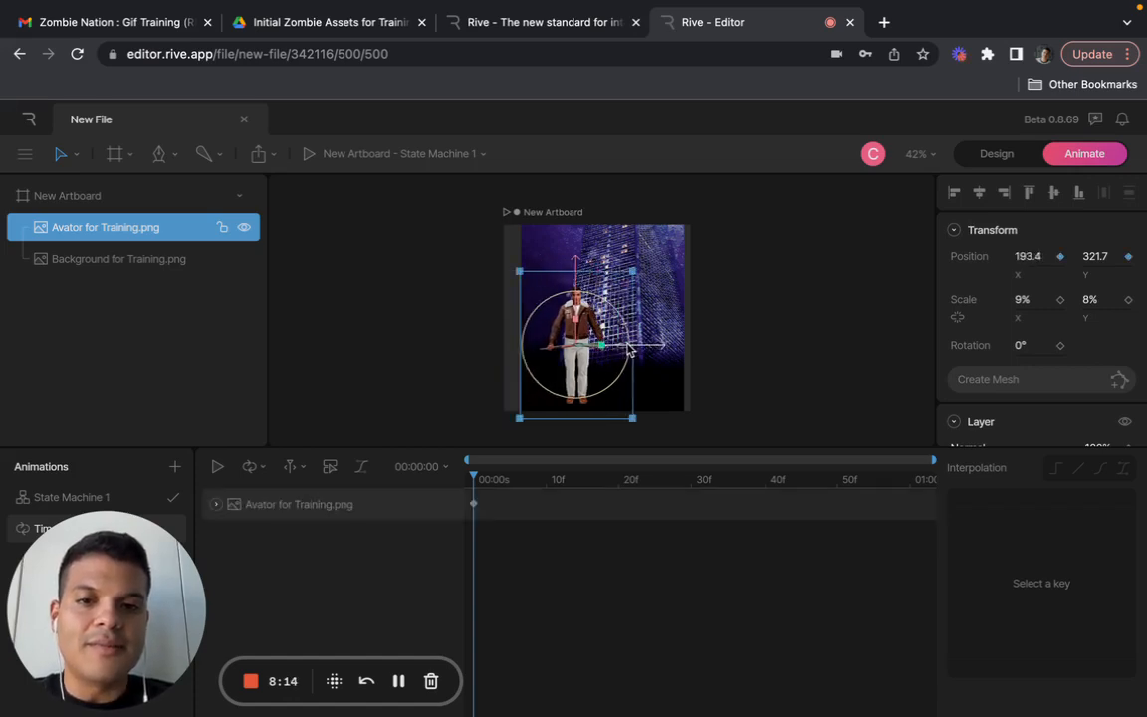
left_click(726, 425)
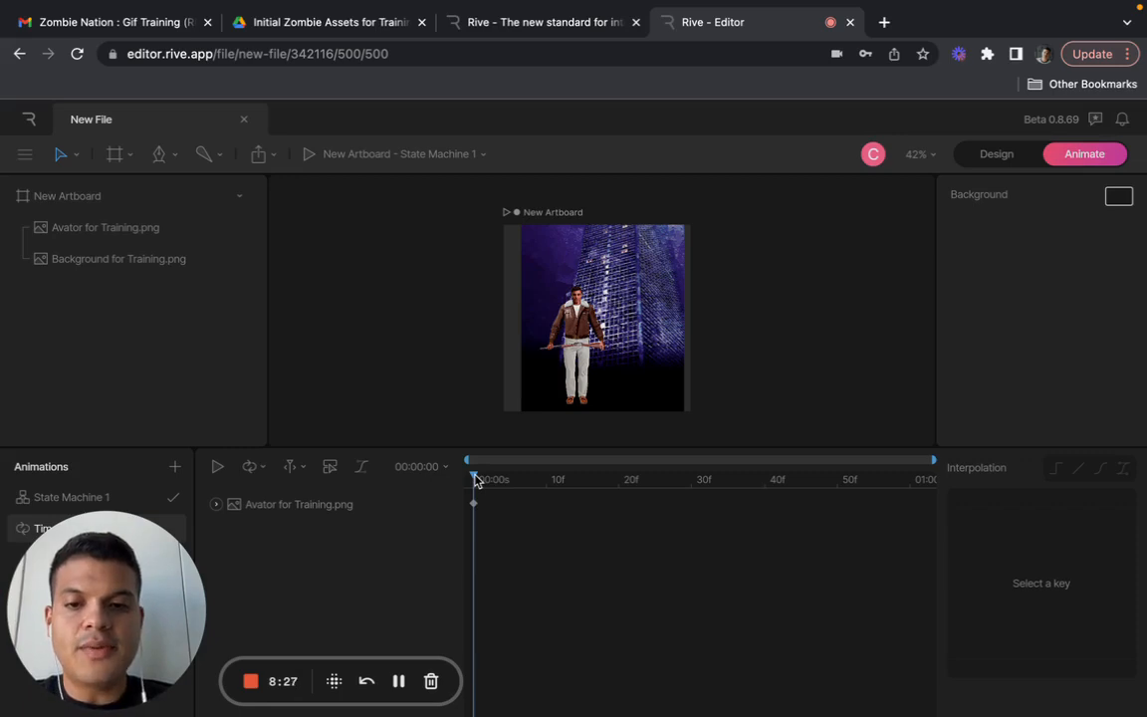
- Add a position keyframe for the avatar at frame 20, moving it horizontally to about X 302
left_click_drag(475, 480, 619, 487)
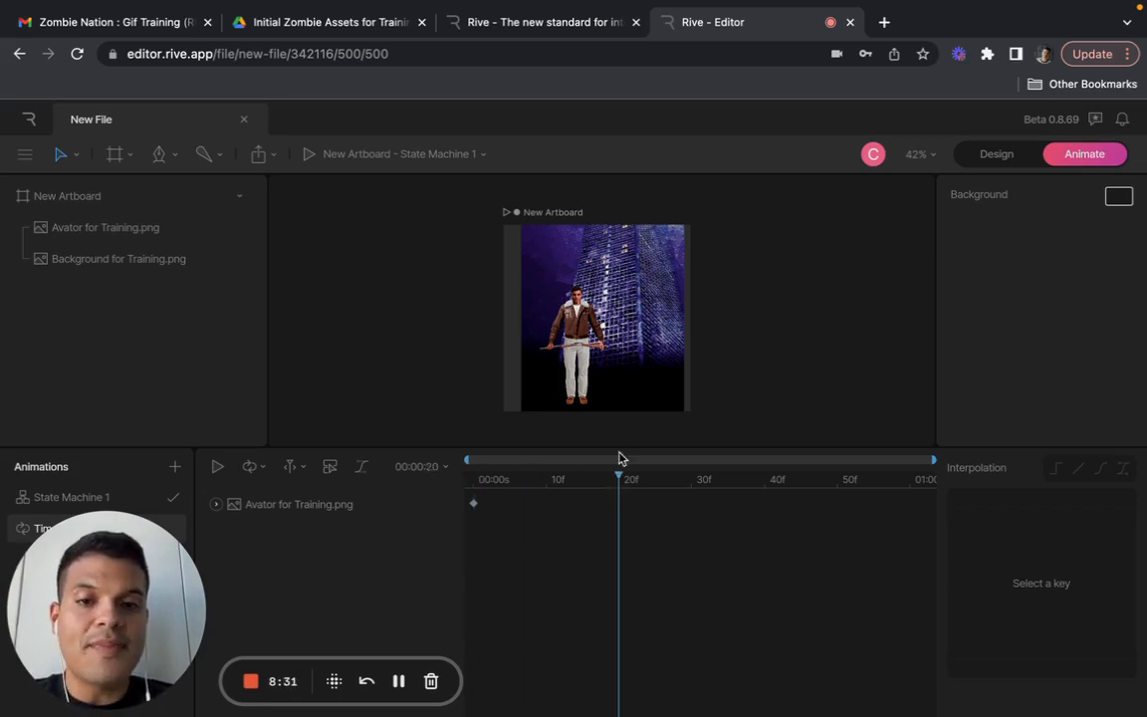
left_click(615, 355)
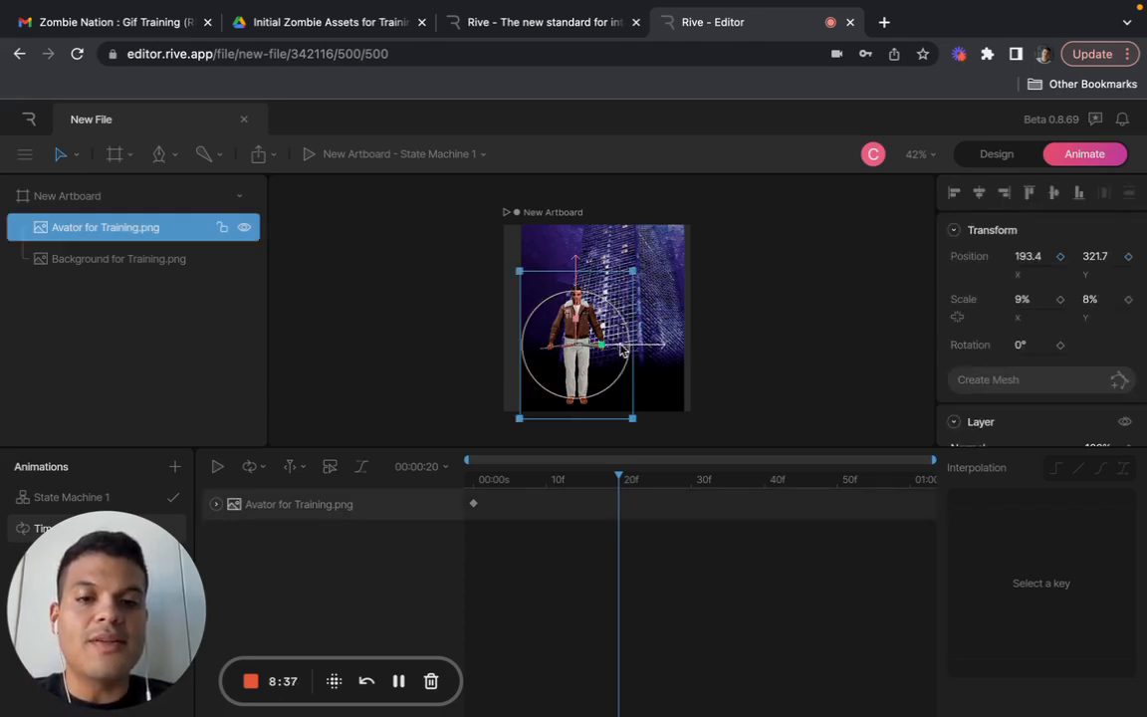
left_click_drag(621, 349, 667, 350)
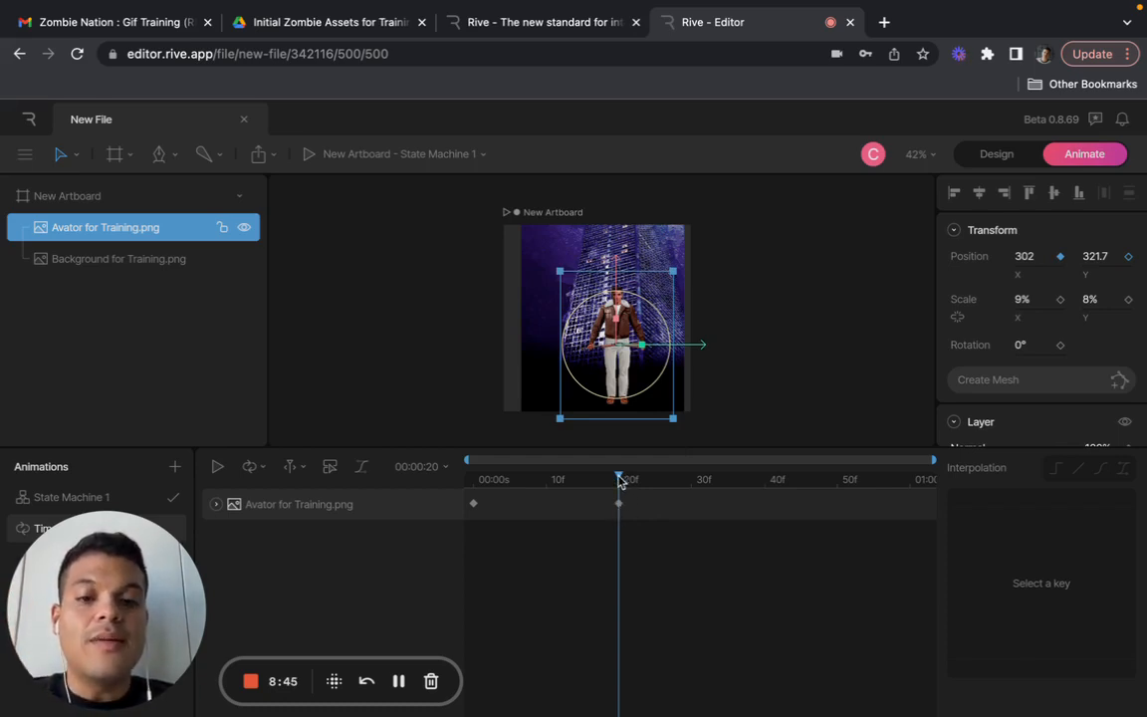
- Play the avatar's movement from the start to check it, with and without the avatar selected, and return the playhead to 00:00:00
left_click_drag(623, 475, 441, 495)
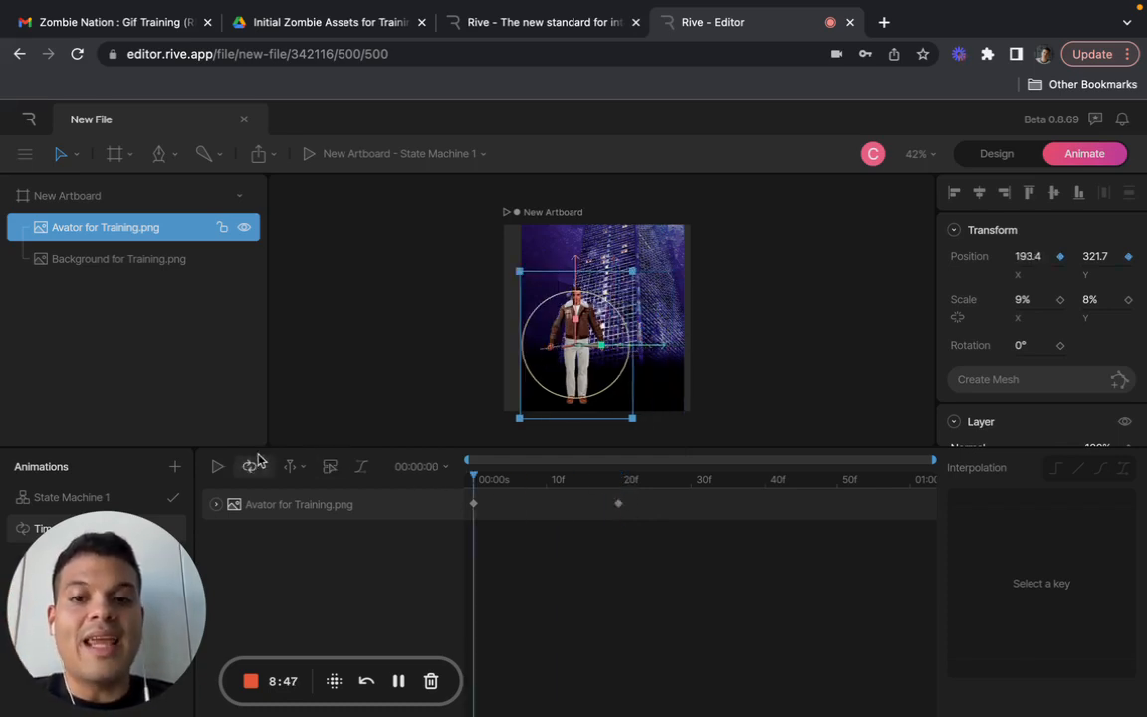
left_click(218, 468)
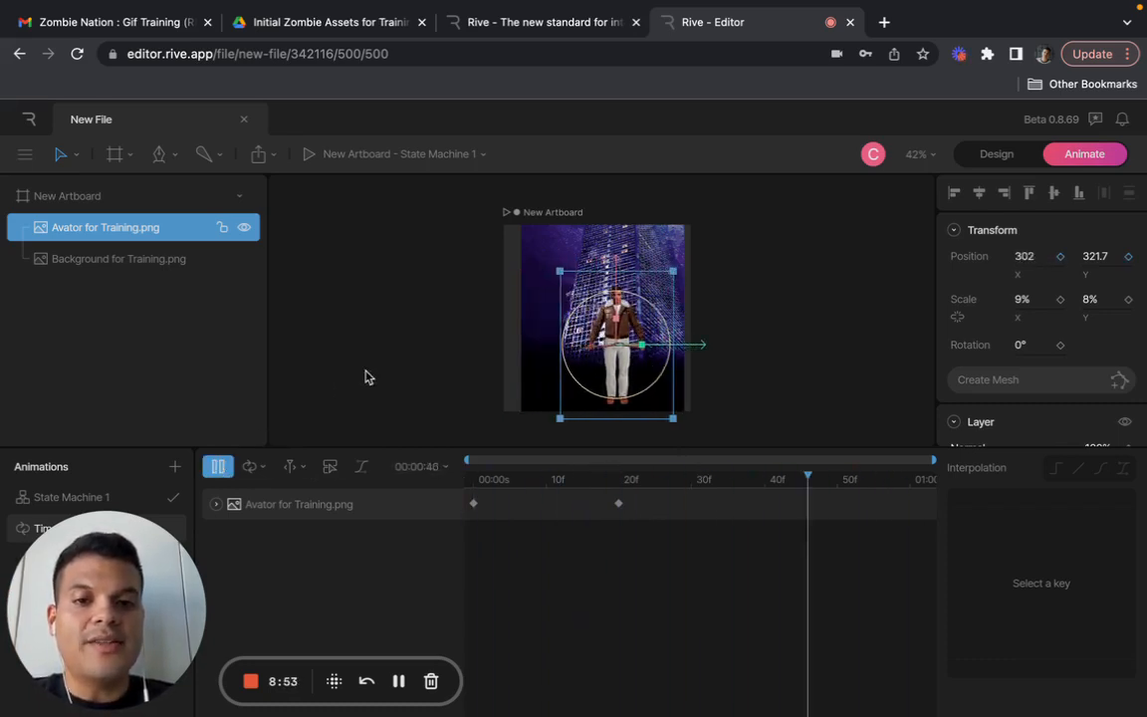
left_click(218, 467)
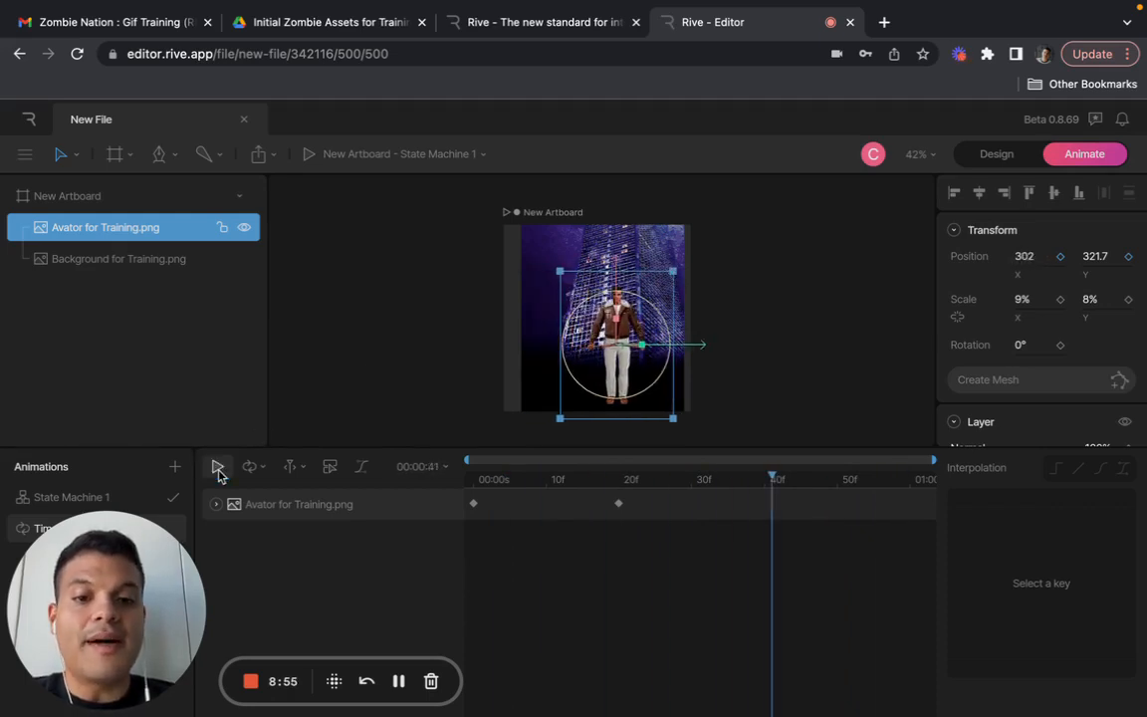
left_click(418, 388)
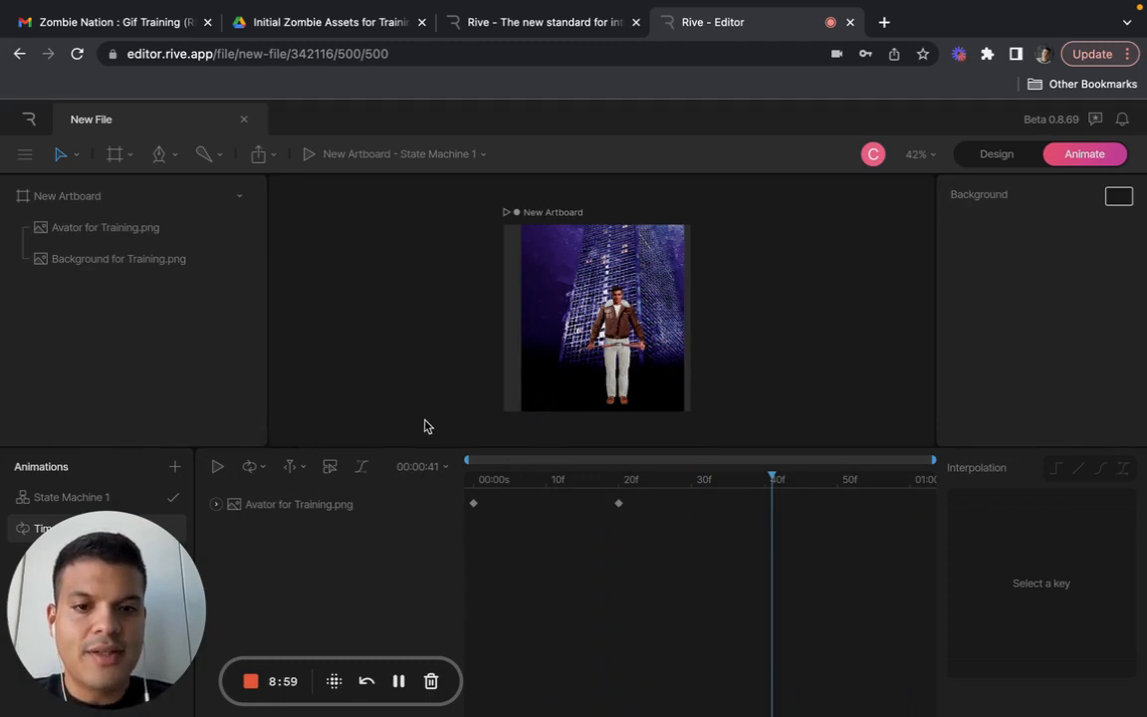
left_click(216, 467)
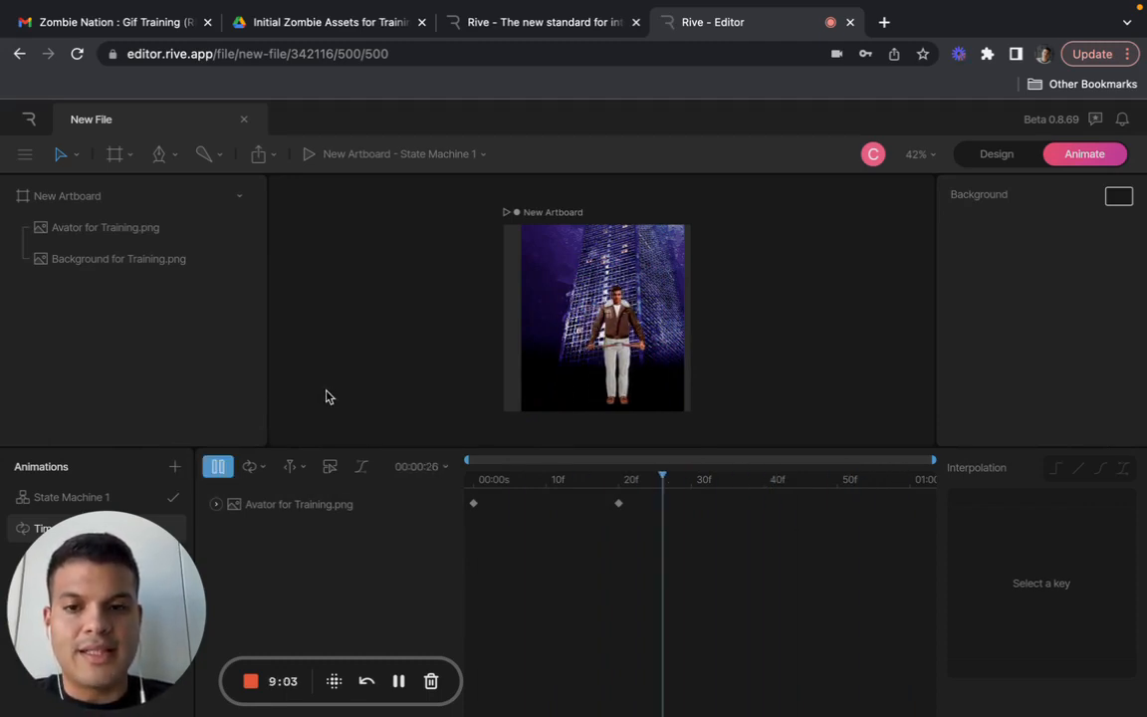
left_click(218, 468)
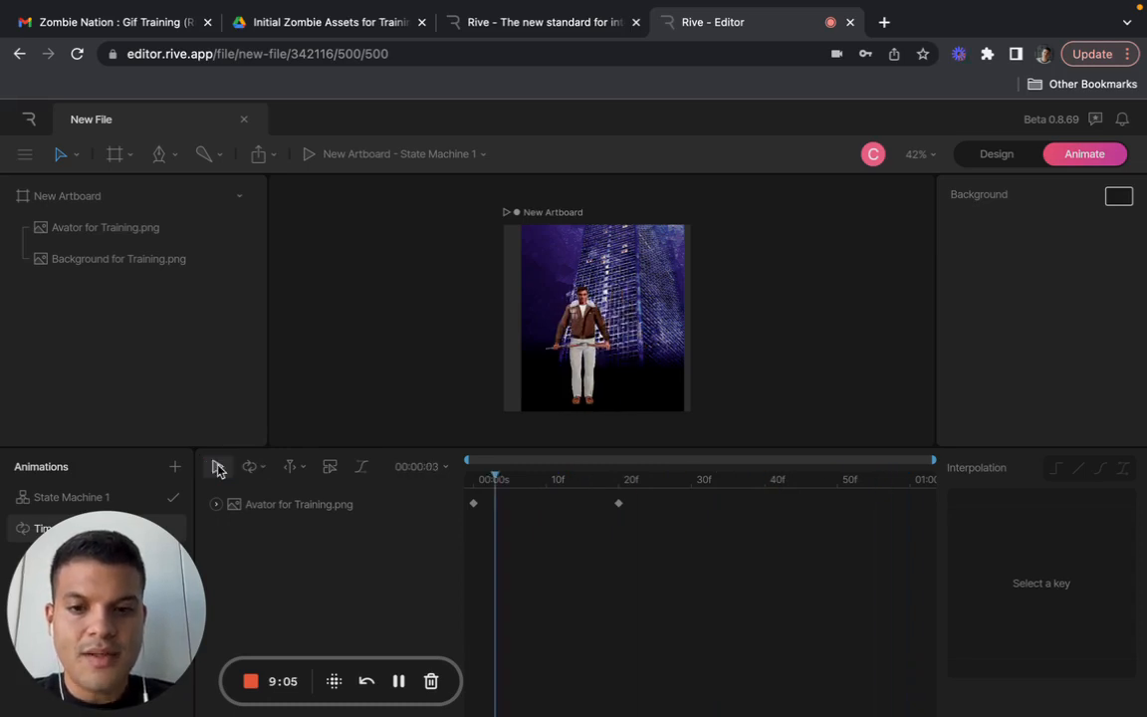
left_click_drag(498, 481, 445, 482)
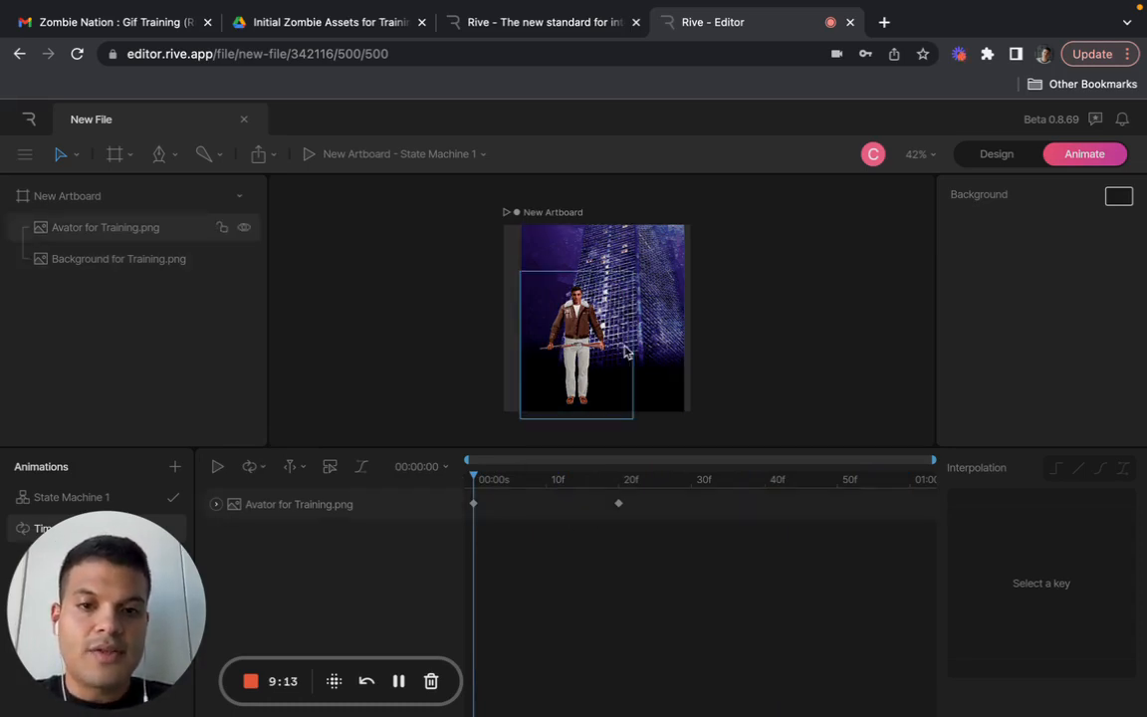
- Keyframe the avatar at frame 30 by moving it horizontally to about X 461.3, and return the playhead to 00:00:00
left_click(618, 505)
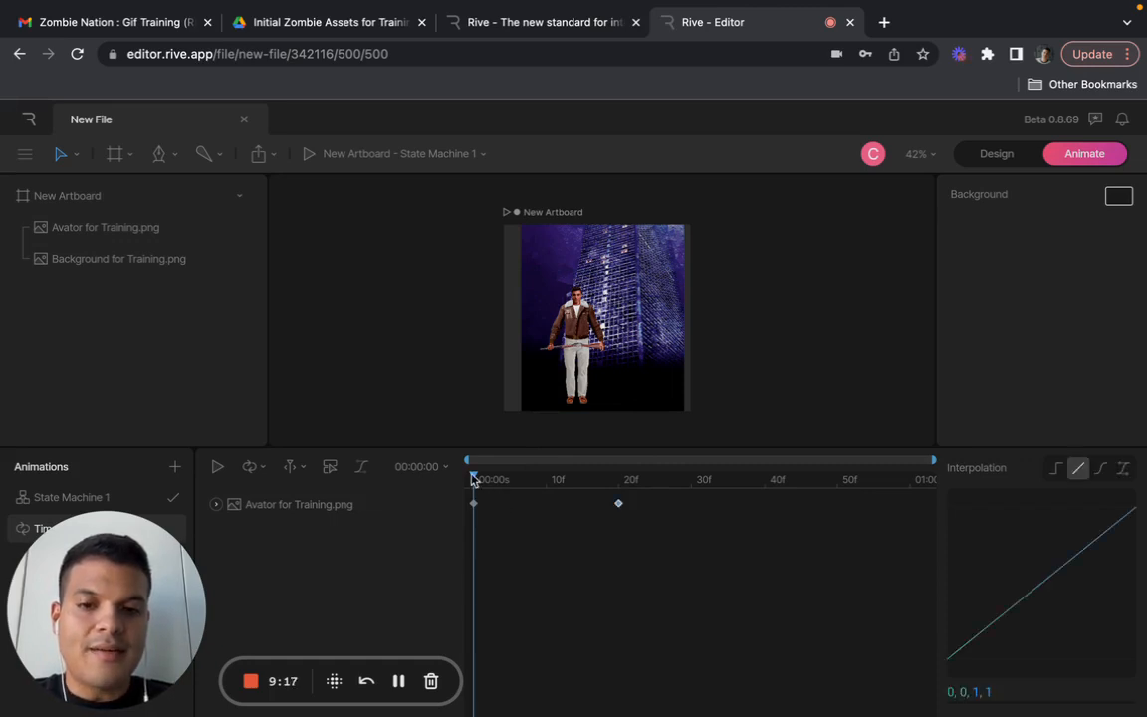
left_click_drag(474, 479, 618, 477)
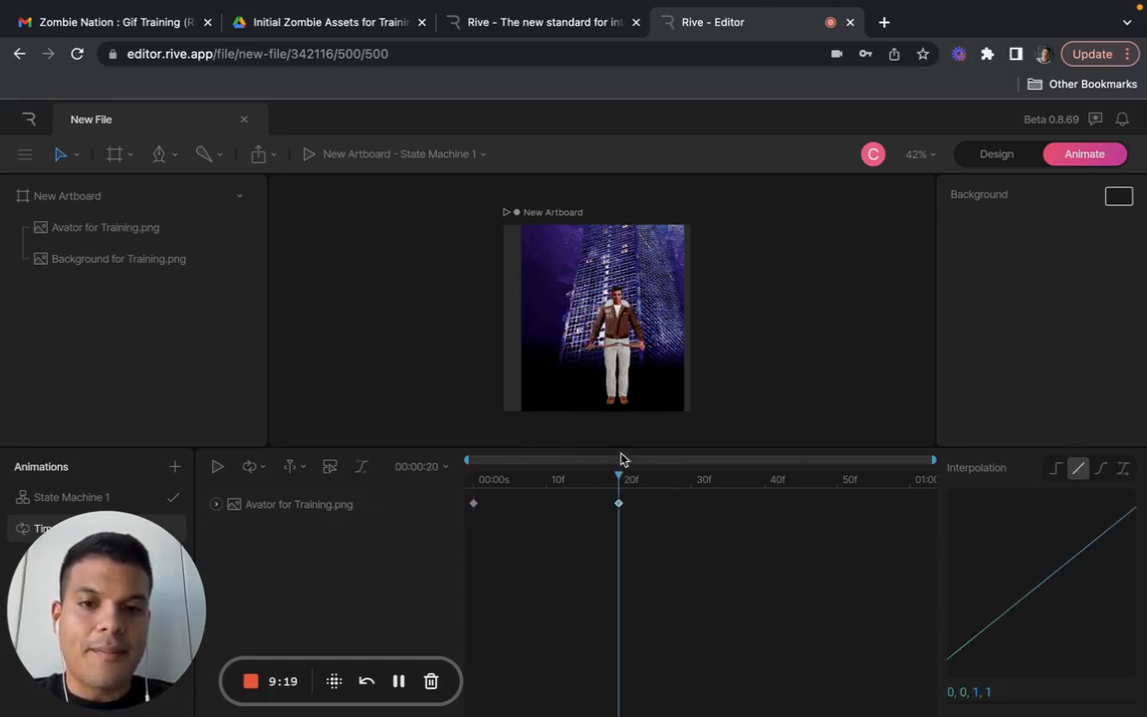
left_click(585, 300)
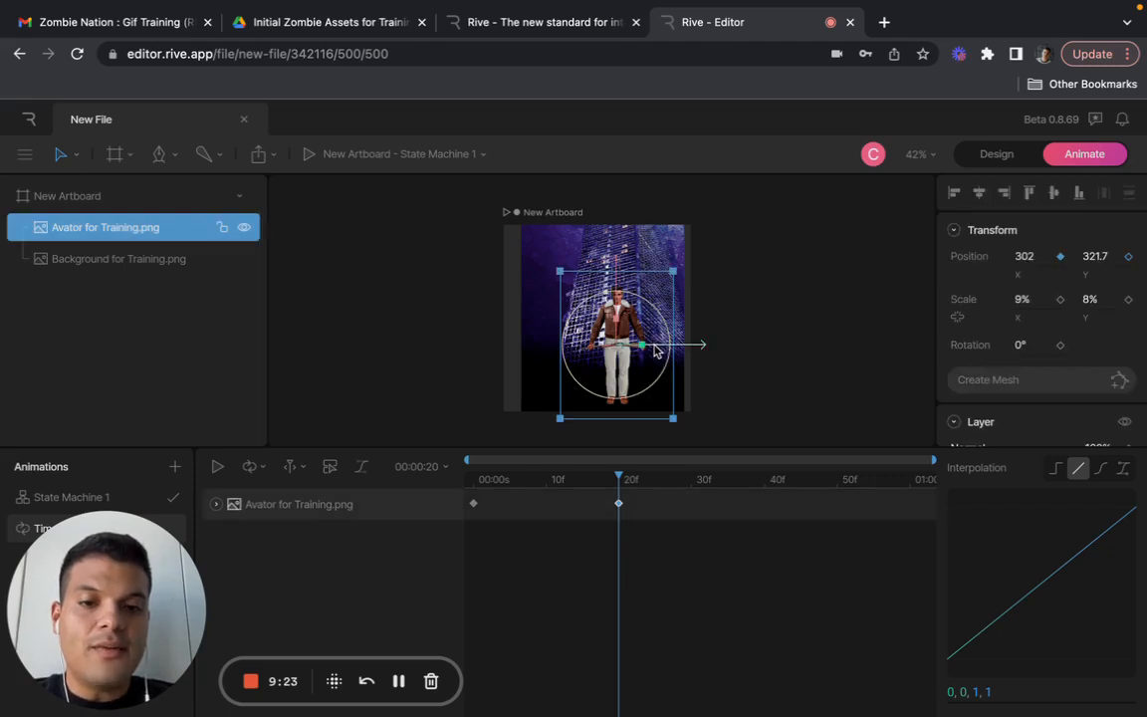
left_click_drag(620, 477, 697, 479)
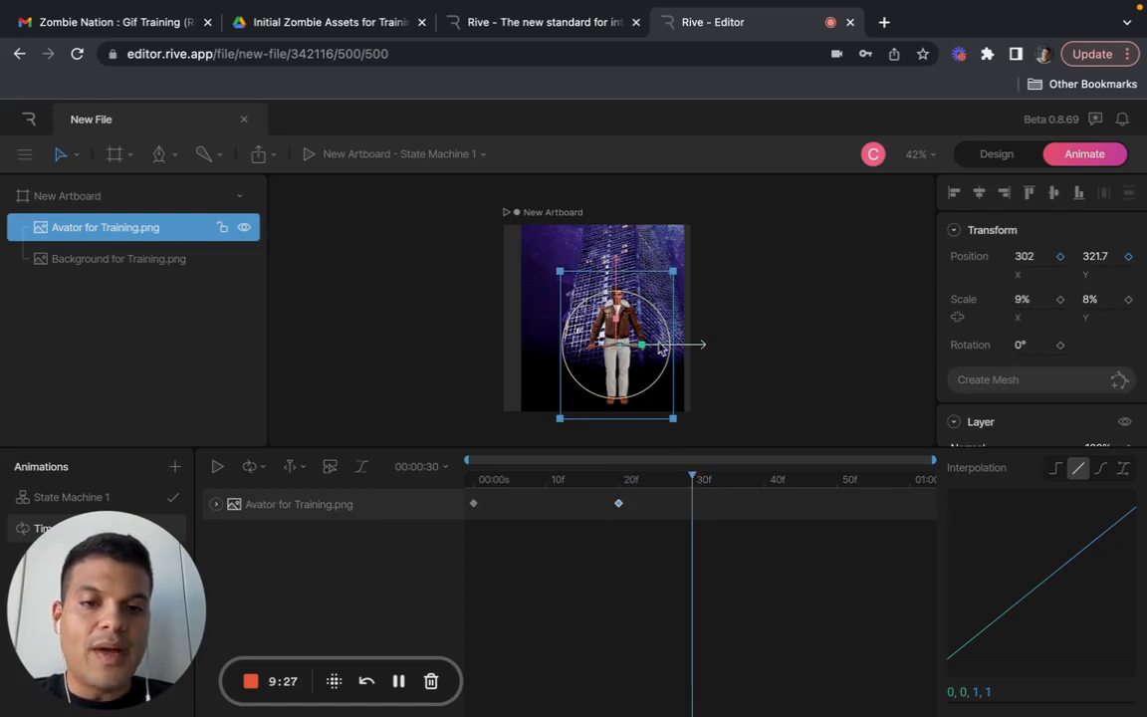
left_click_drag(668, 344, 722, 349)
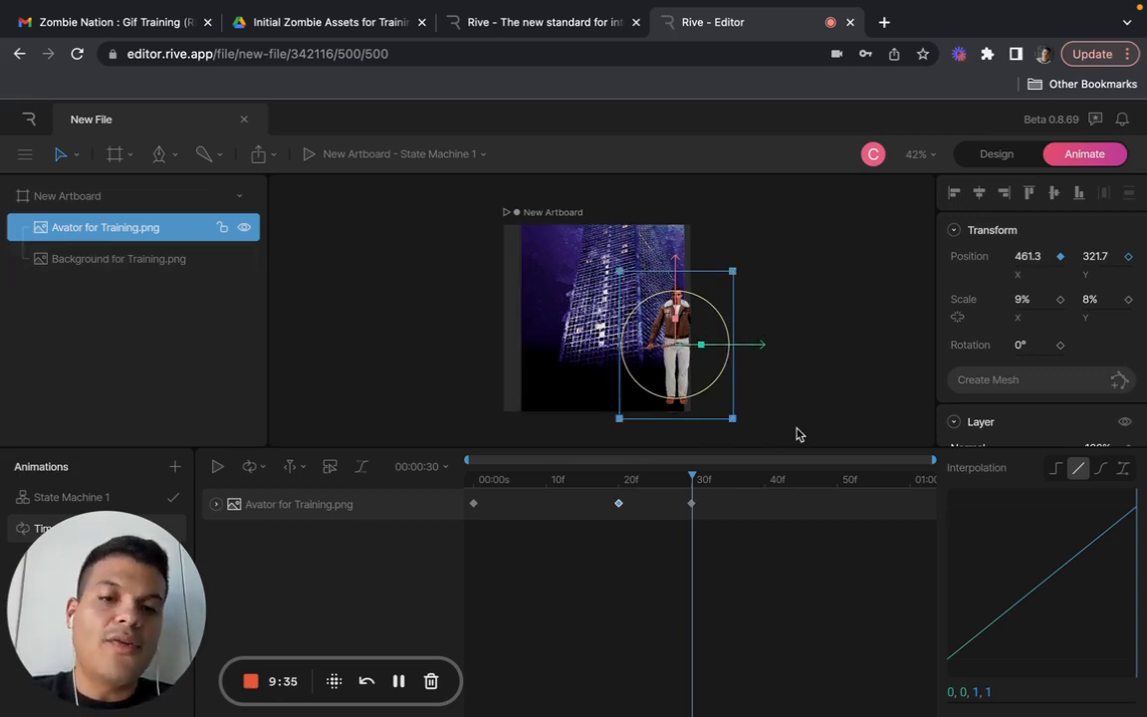
left_click_drag(692, 477, 451, 476)
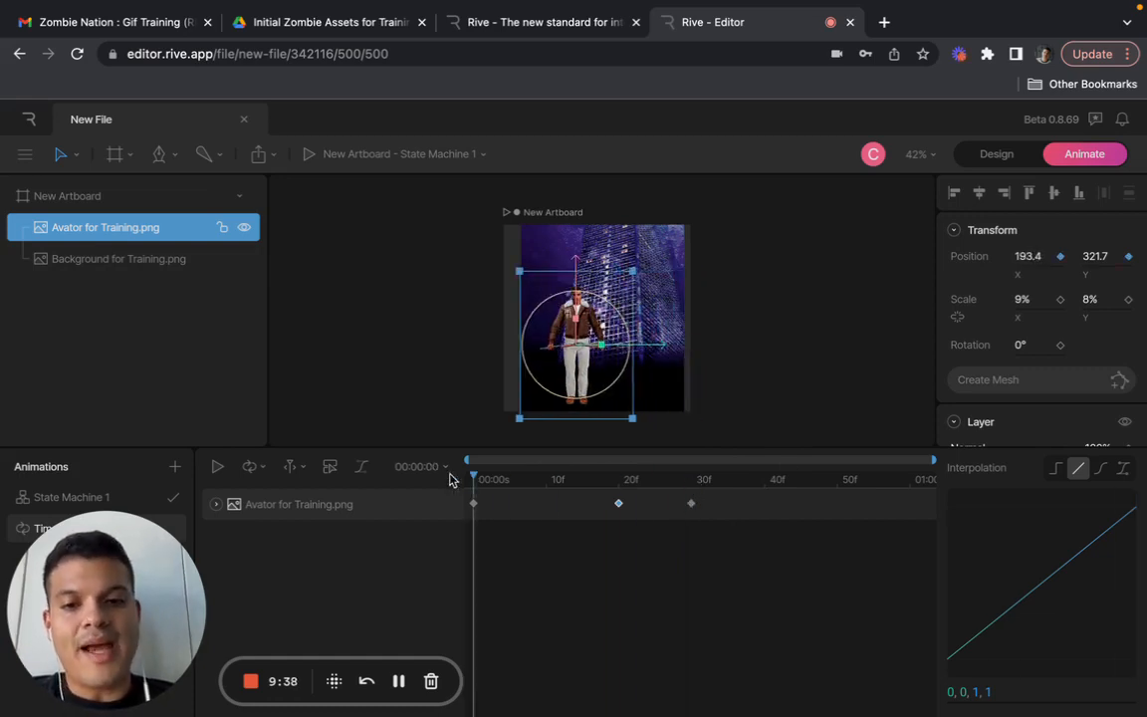
- Play the avatar's animation to check its movement through the frame 30 keyframe, and return the playhead to 00:00:00
left_click(217, 467)
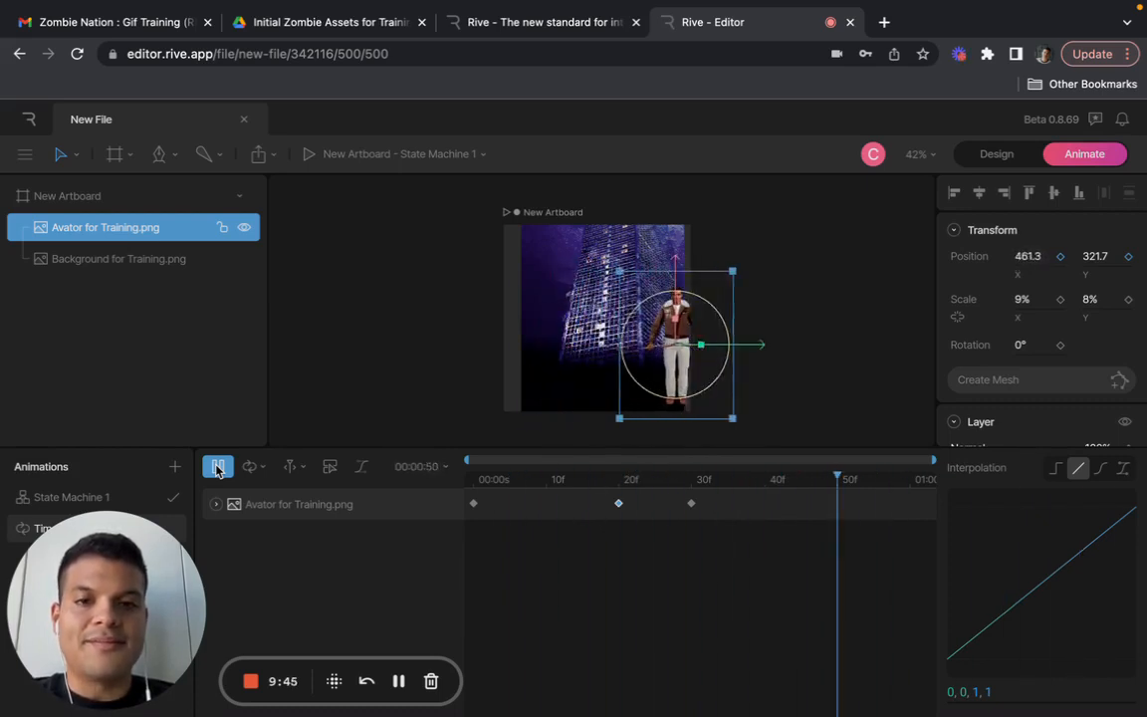
left_click(218, 467)
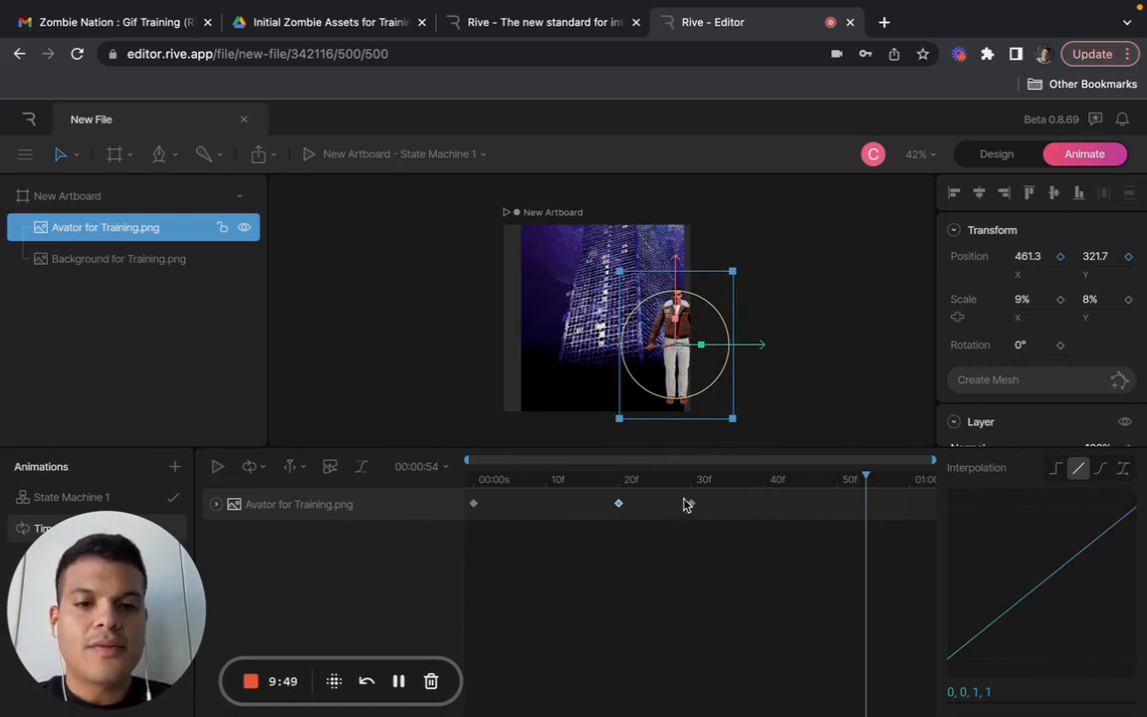
left_click(790, 390)
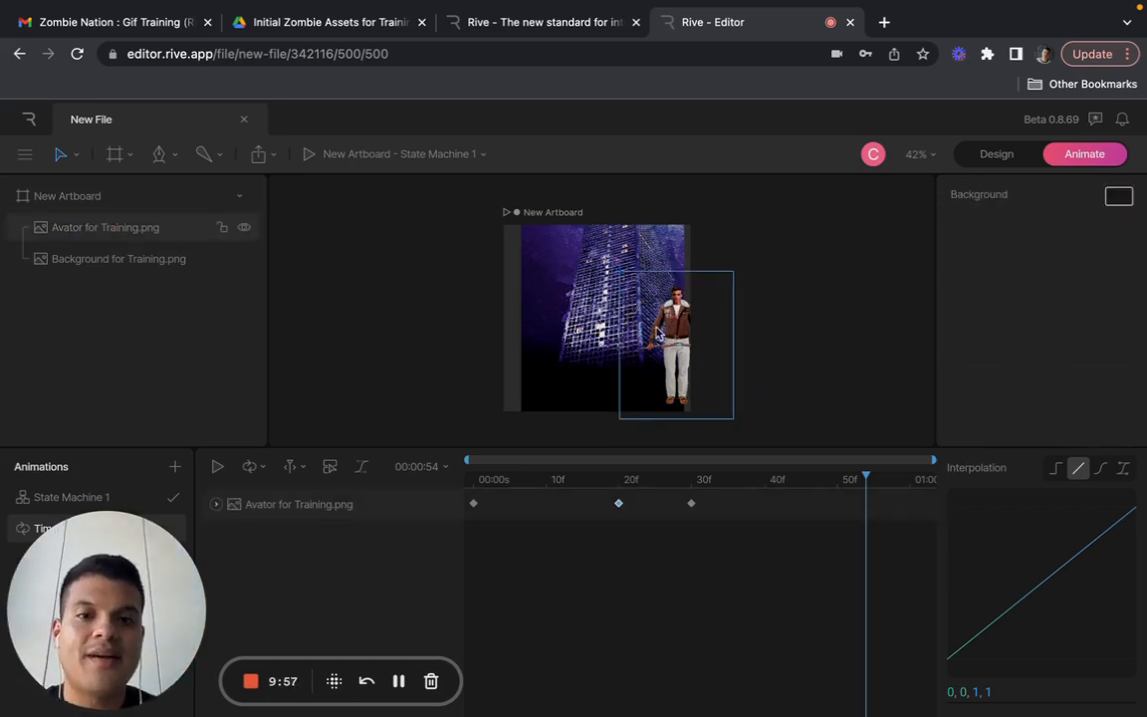
left_click(672, 321)
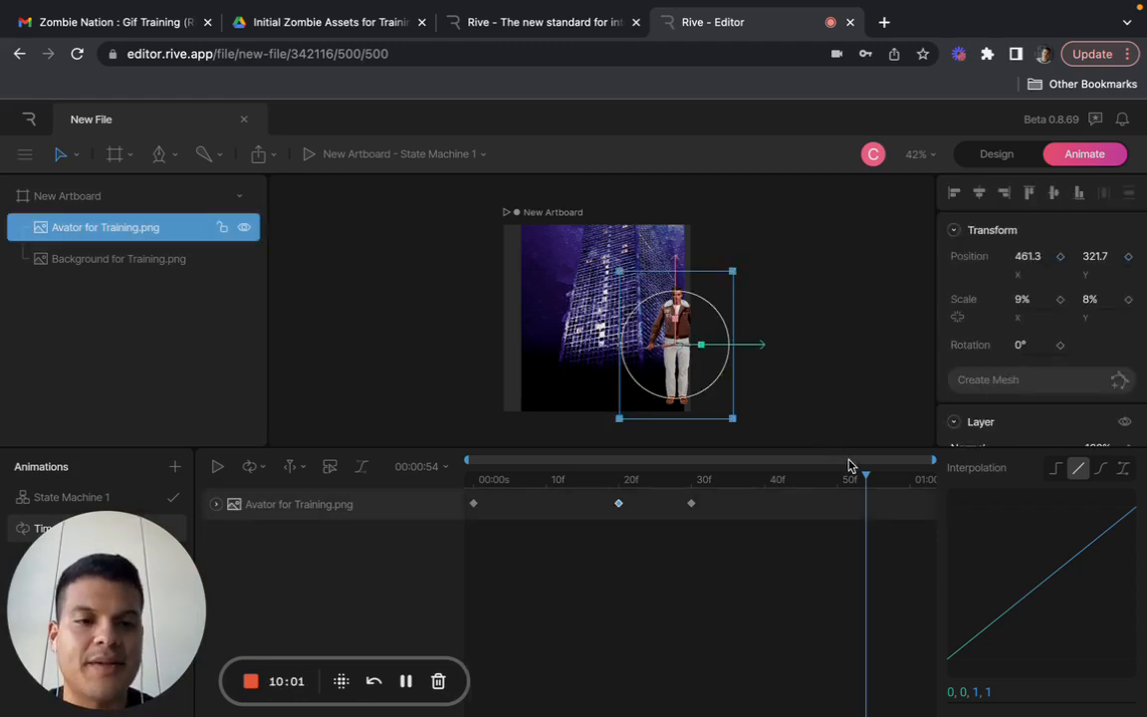
left_click_drag(866, 481, 439, 466)
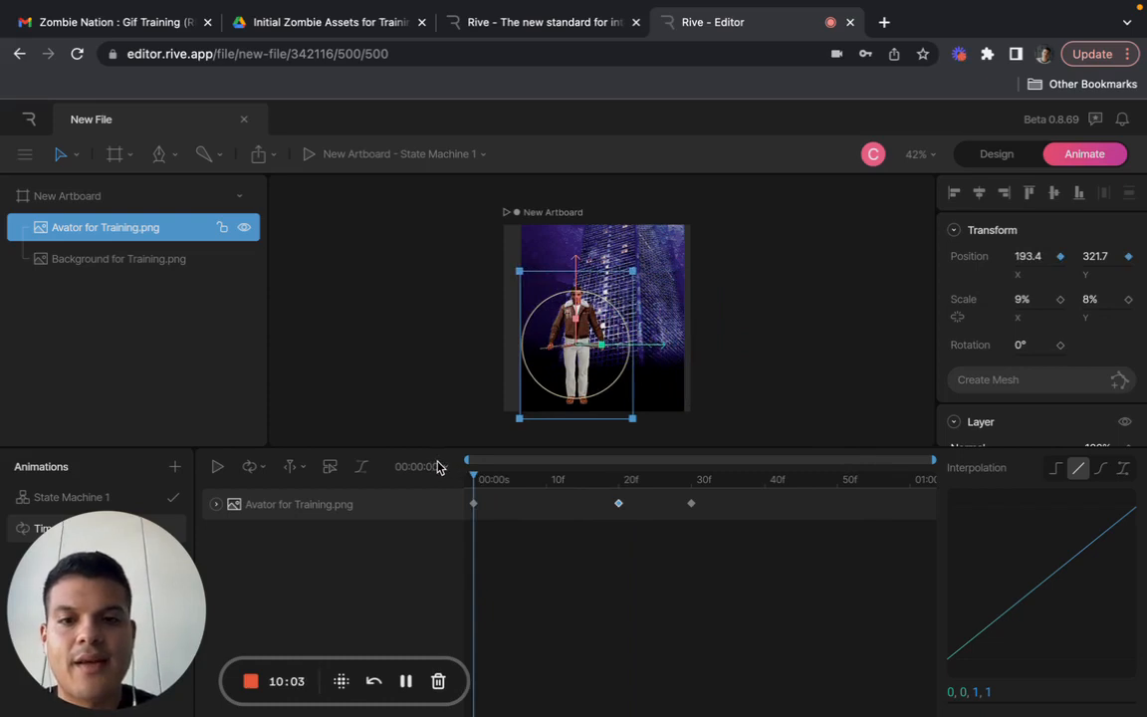
left_click(393, 326)
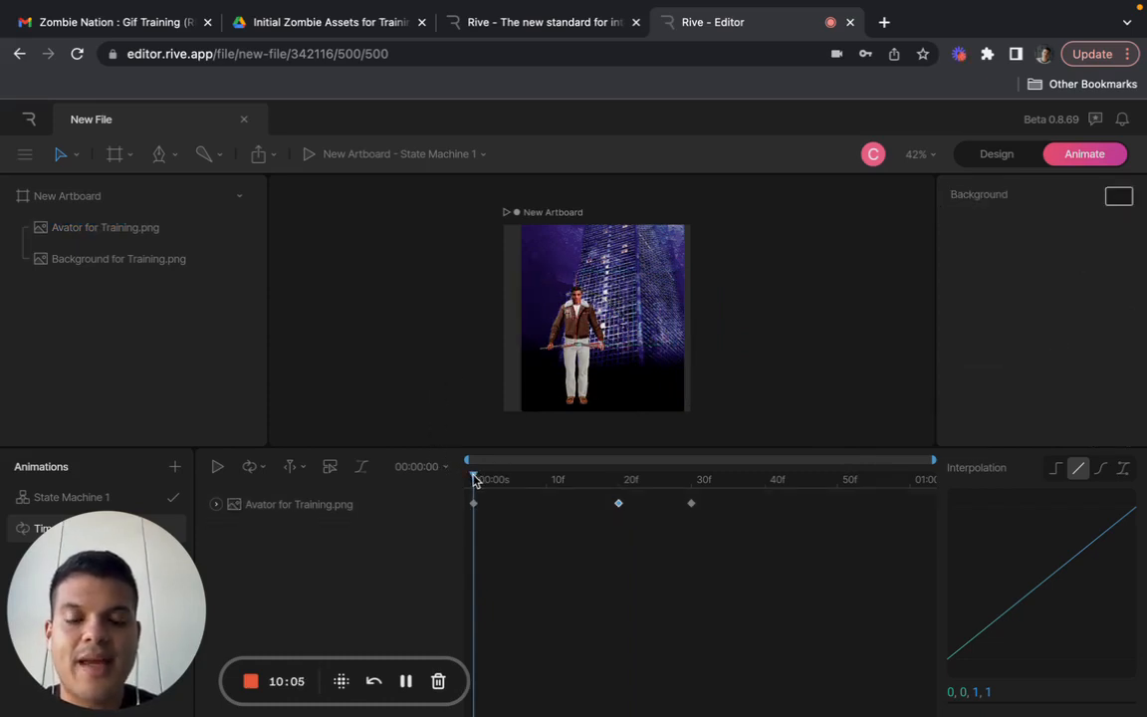
left_click(618, 505)
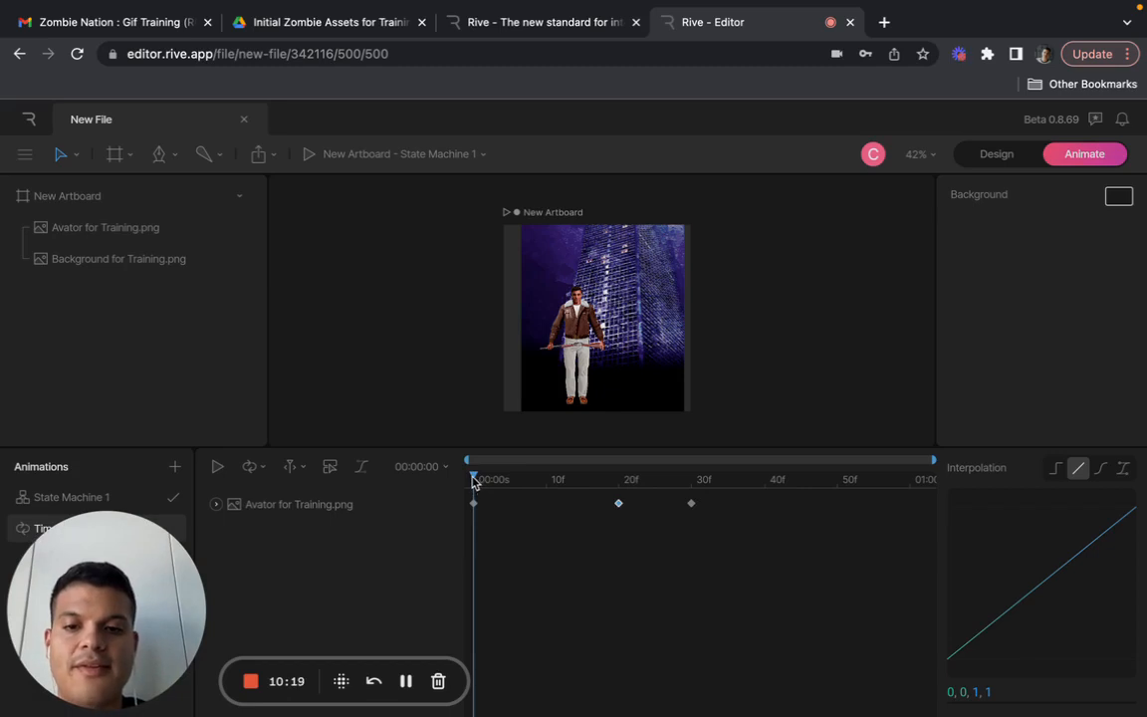
- Add a position keyframe for the avatar at frame 48, moving it horizontally off the artboard to about X 621.8
left_click_drag(471, 480, 825, 481)
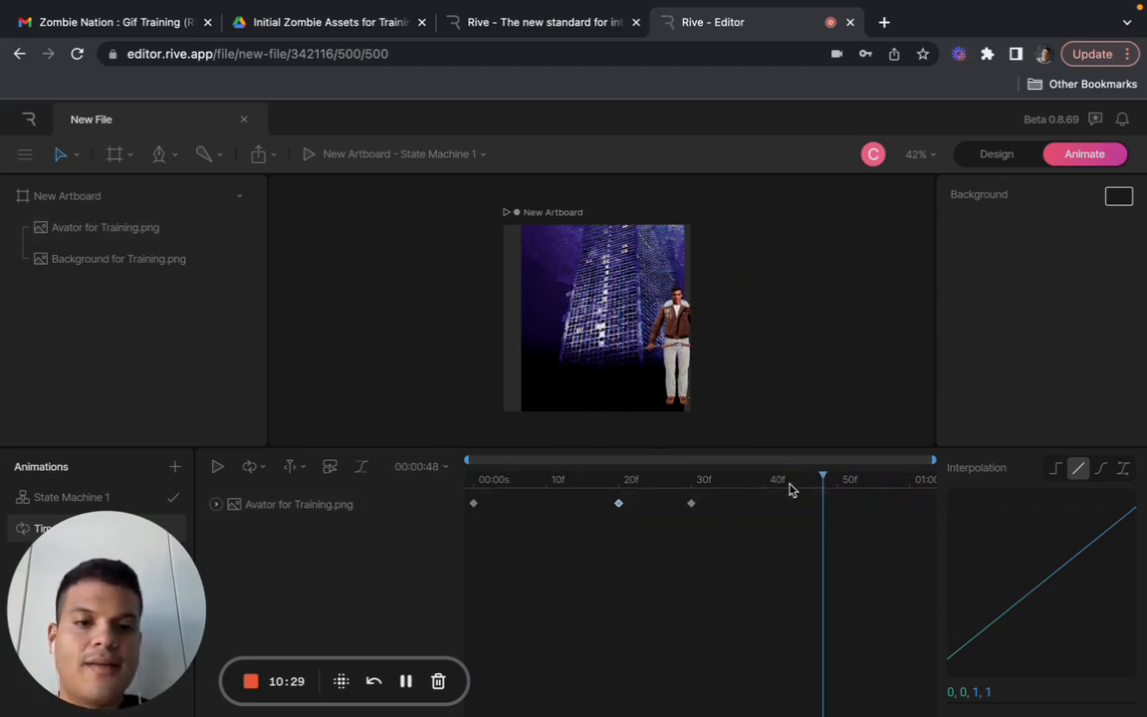
left_click(677, 346)
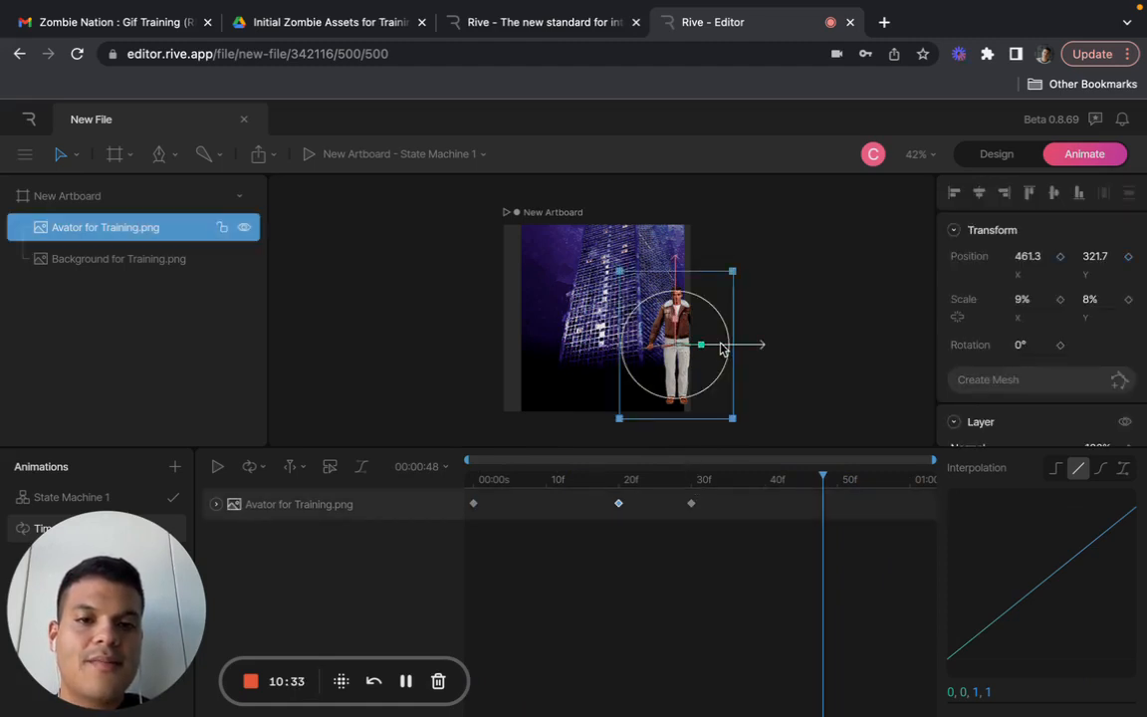
left_click_drag(722, 348, 787, 348)
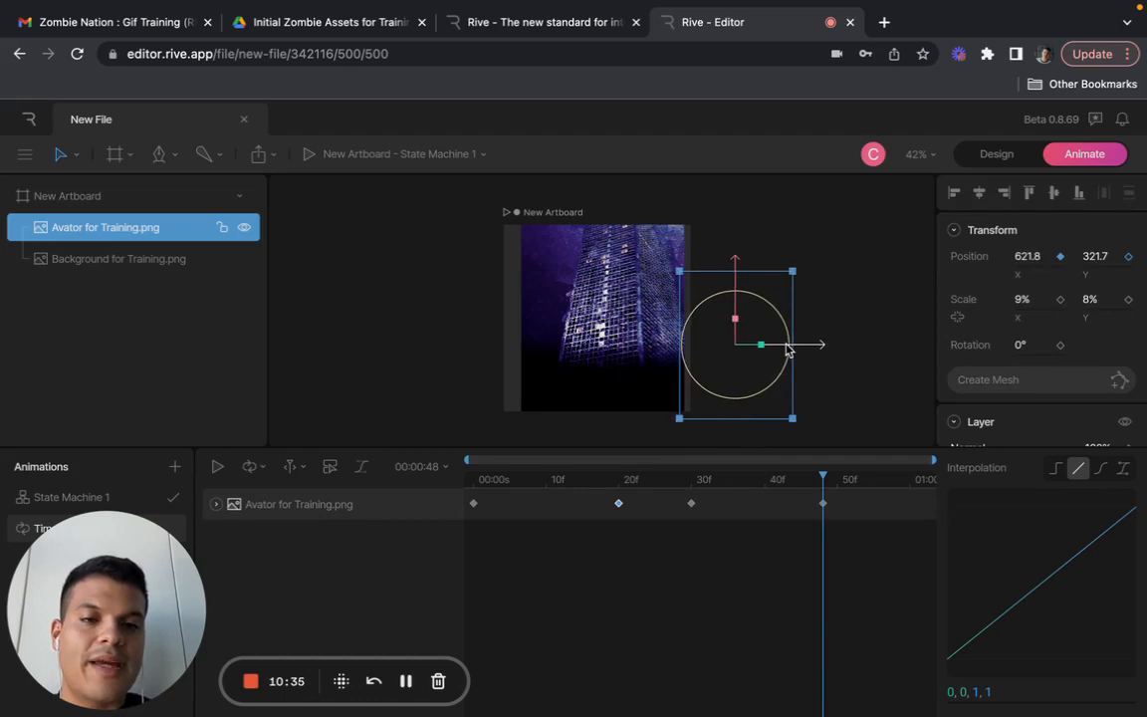
left_click(863, 365)
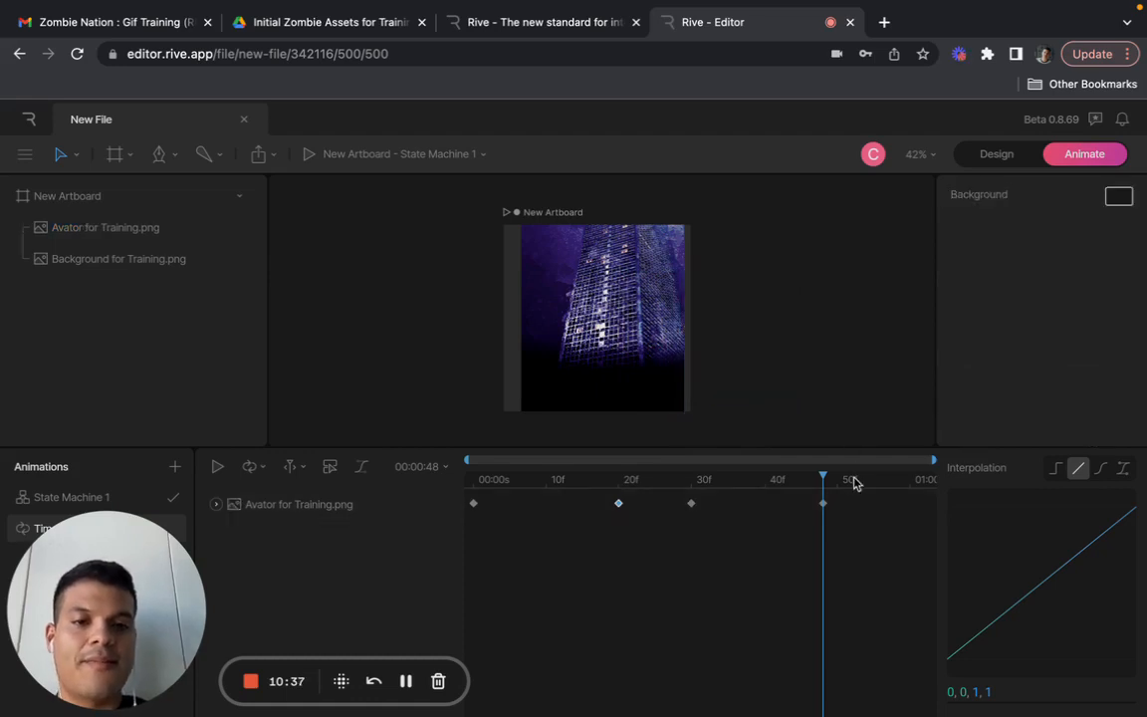
- Play the timeline from 00:00:00 to check the avatar's full walk off the artboard, and pause at frame 30
left_click_drag(822, 476, 427, 476)
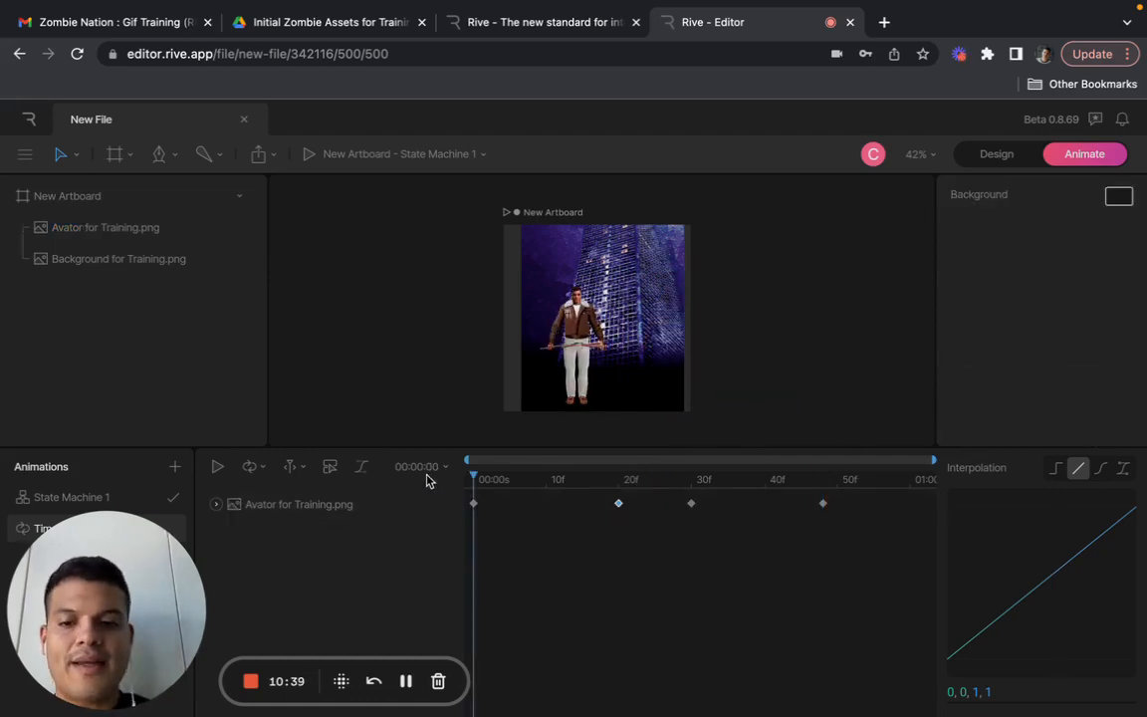
left_click(217, 467)
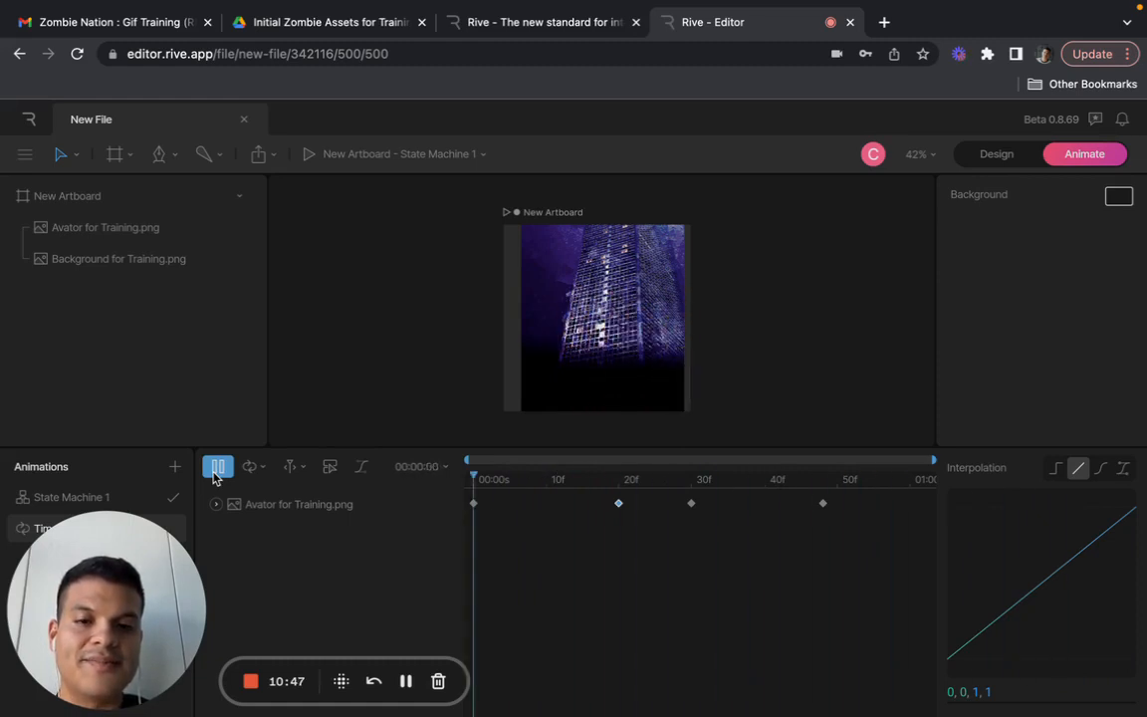
left_click(216, 471)
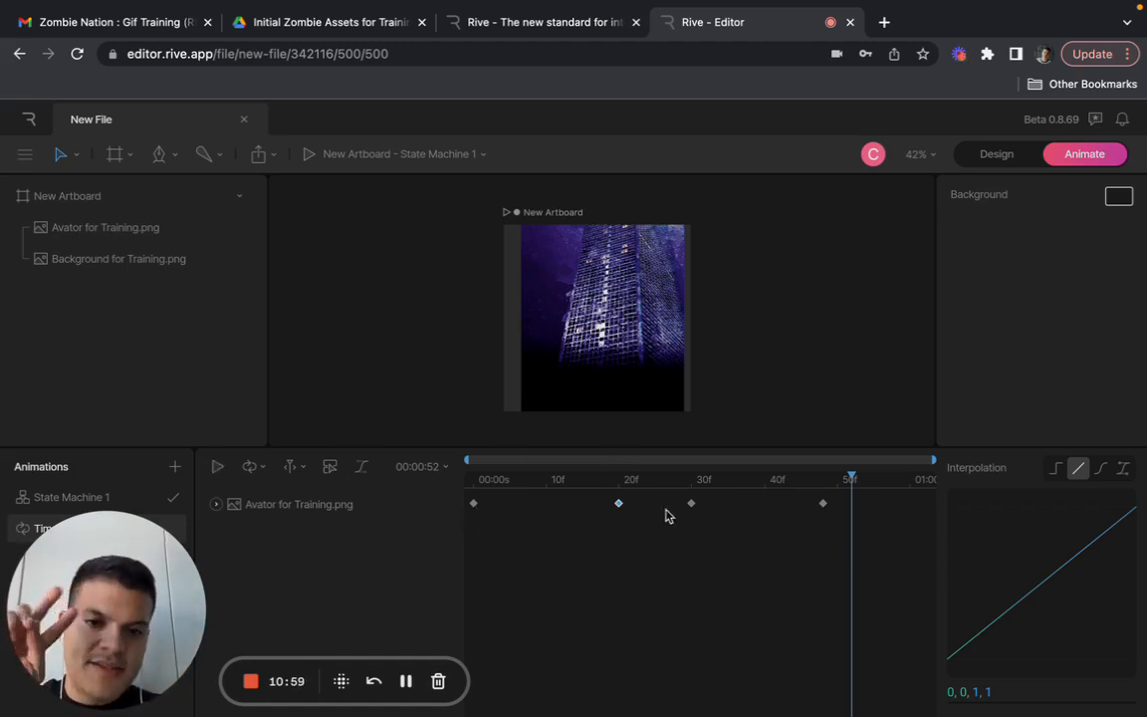
left_click(210, 474)
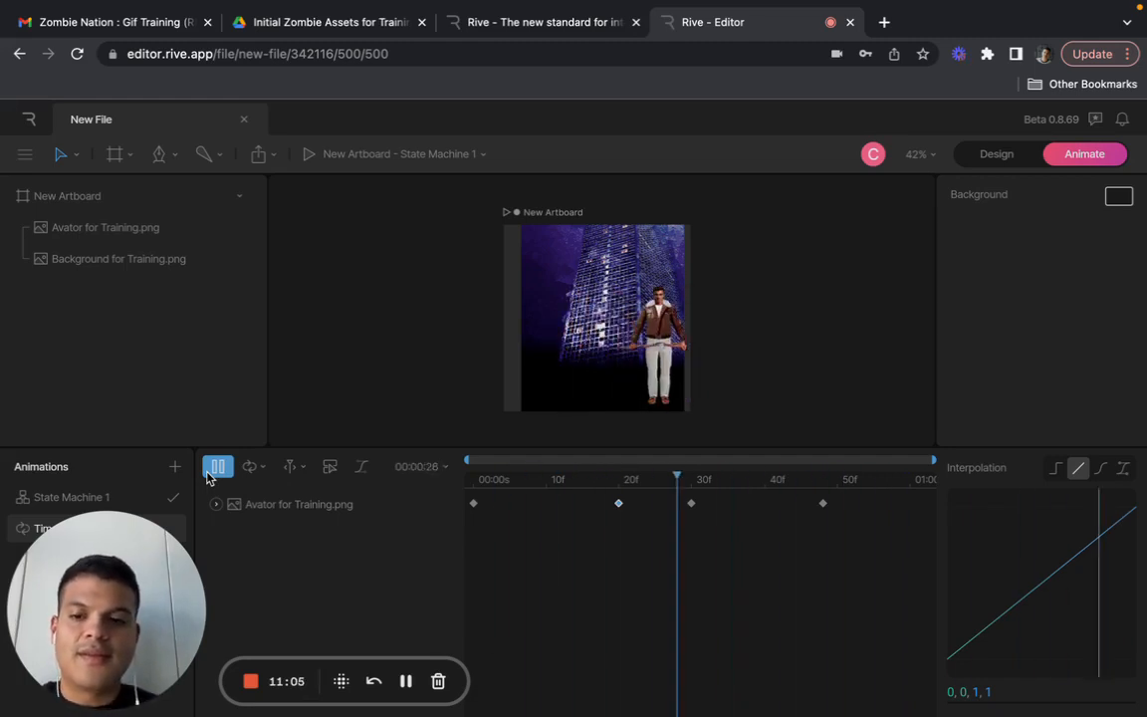
left_click(209, 473)
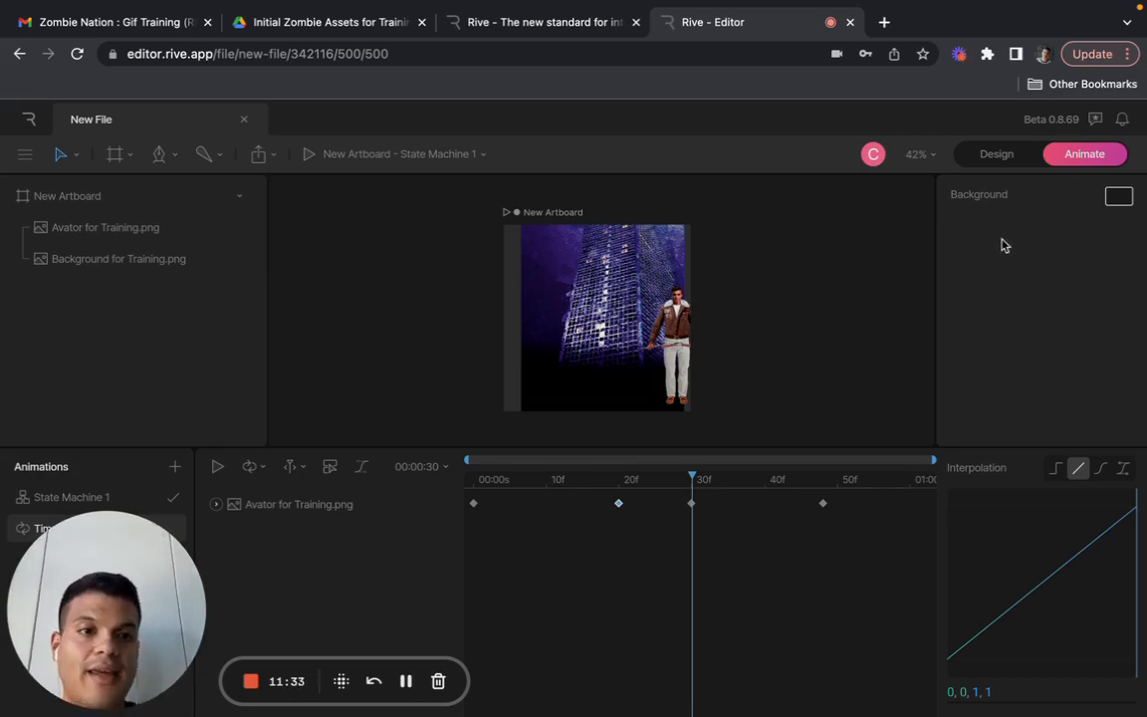
- View the avatar's original placement in Design mode, and return to Animate mode with the playhead at 00:00:00
left_click(996, 155)
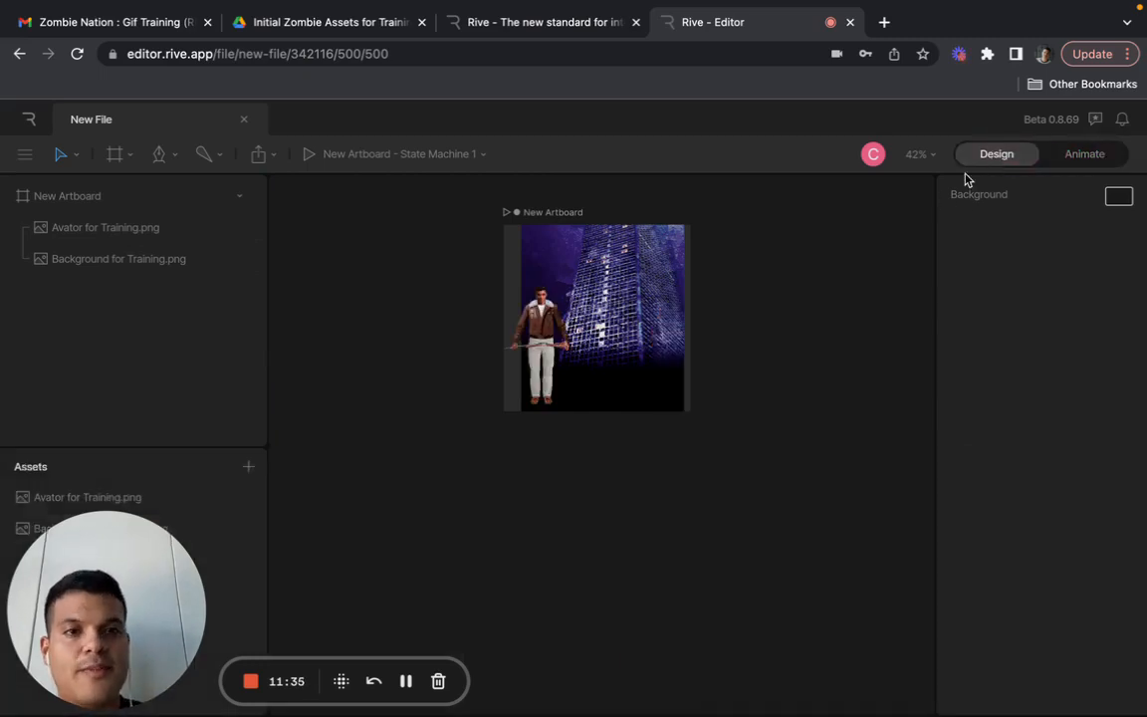
left_click(1084, 160)
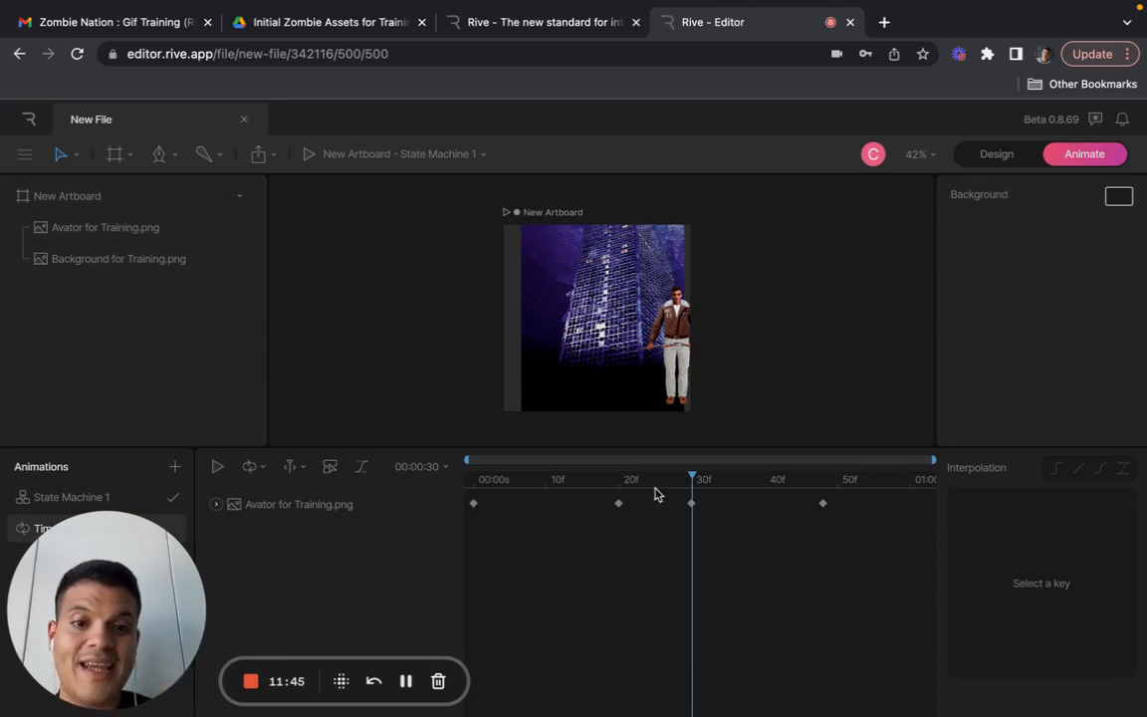
left_click_drag(691, 477, 439, 471)
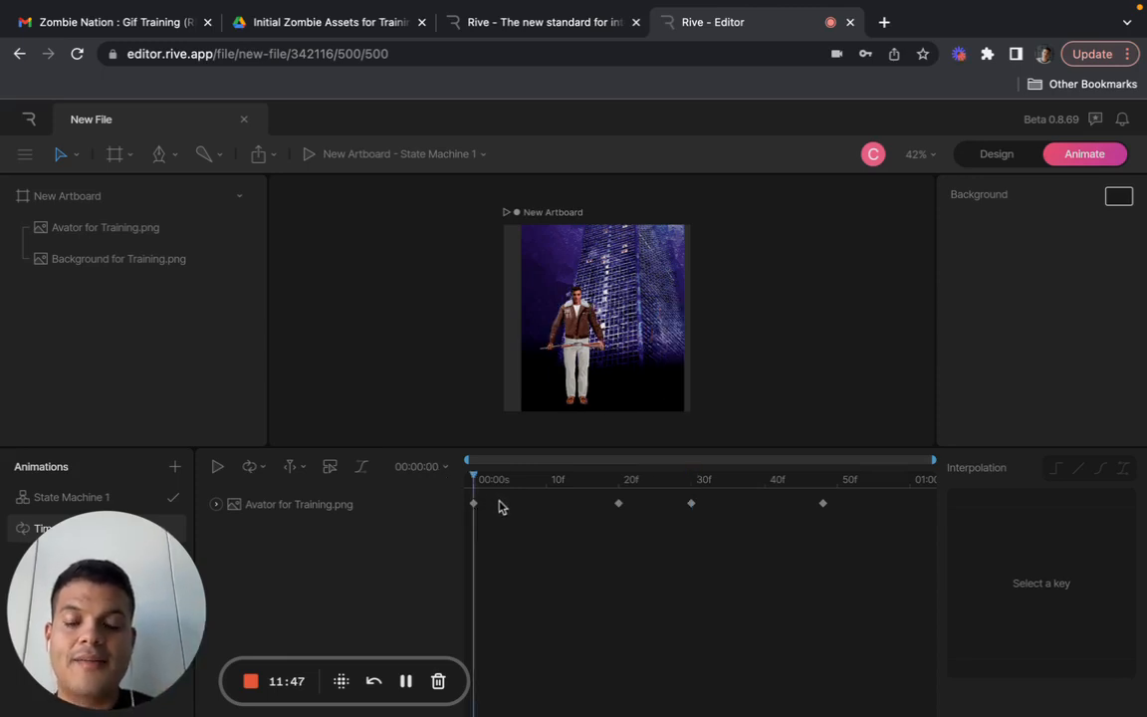